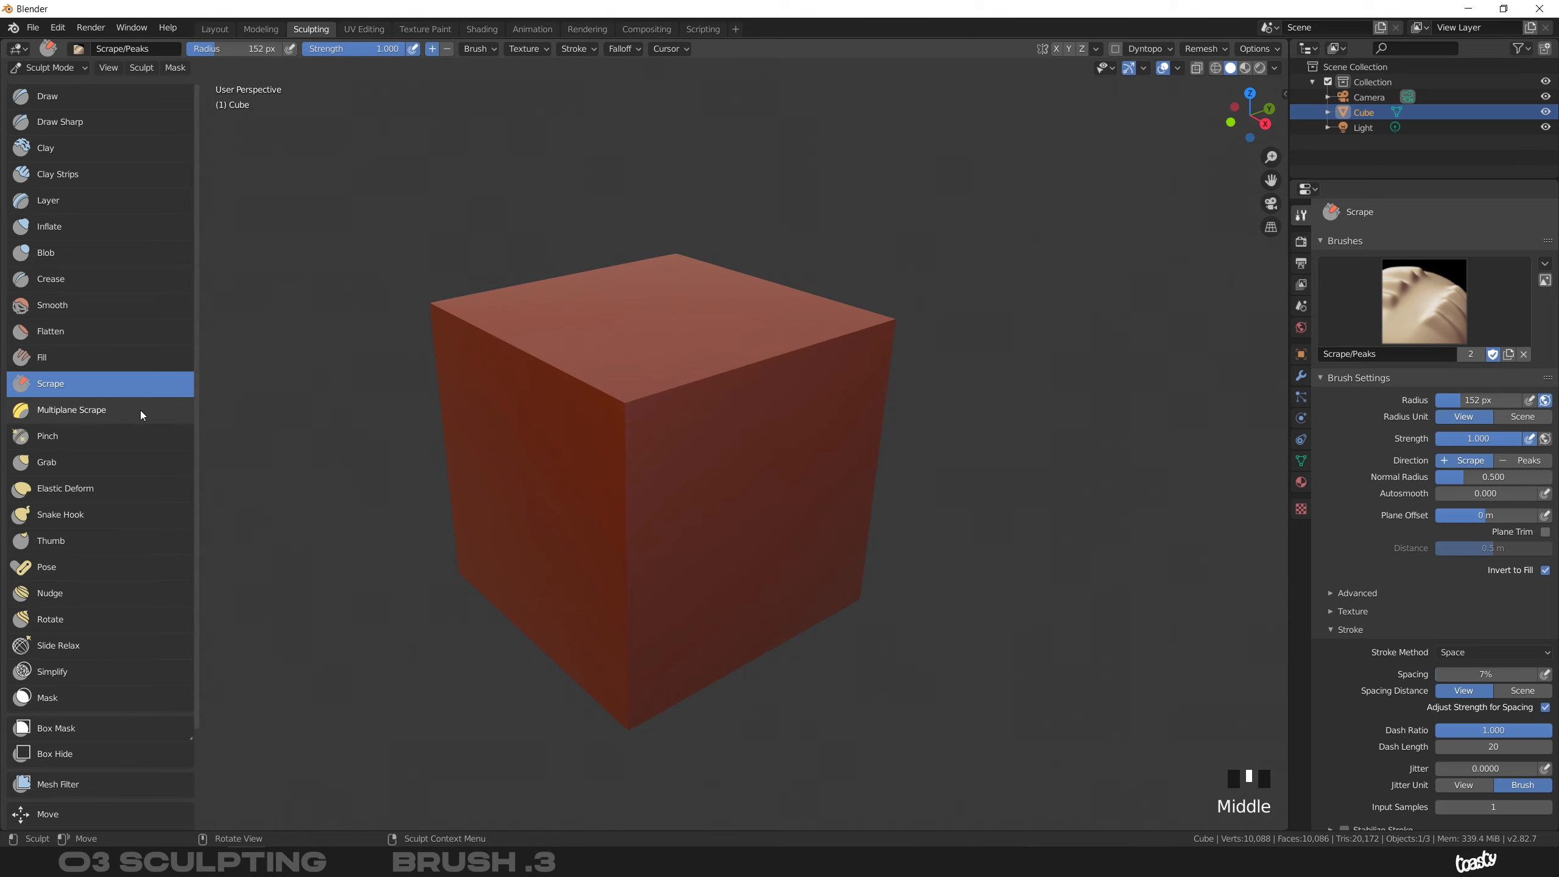
# Try the Multiplane Scrape brush along the cube's upper front edges and undo the strokes
pyautogui.click(51, 415)
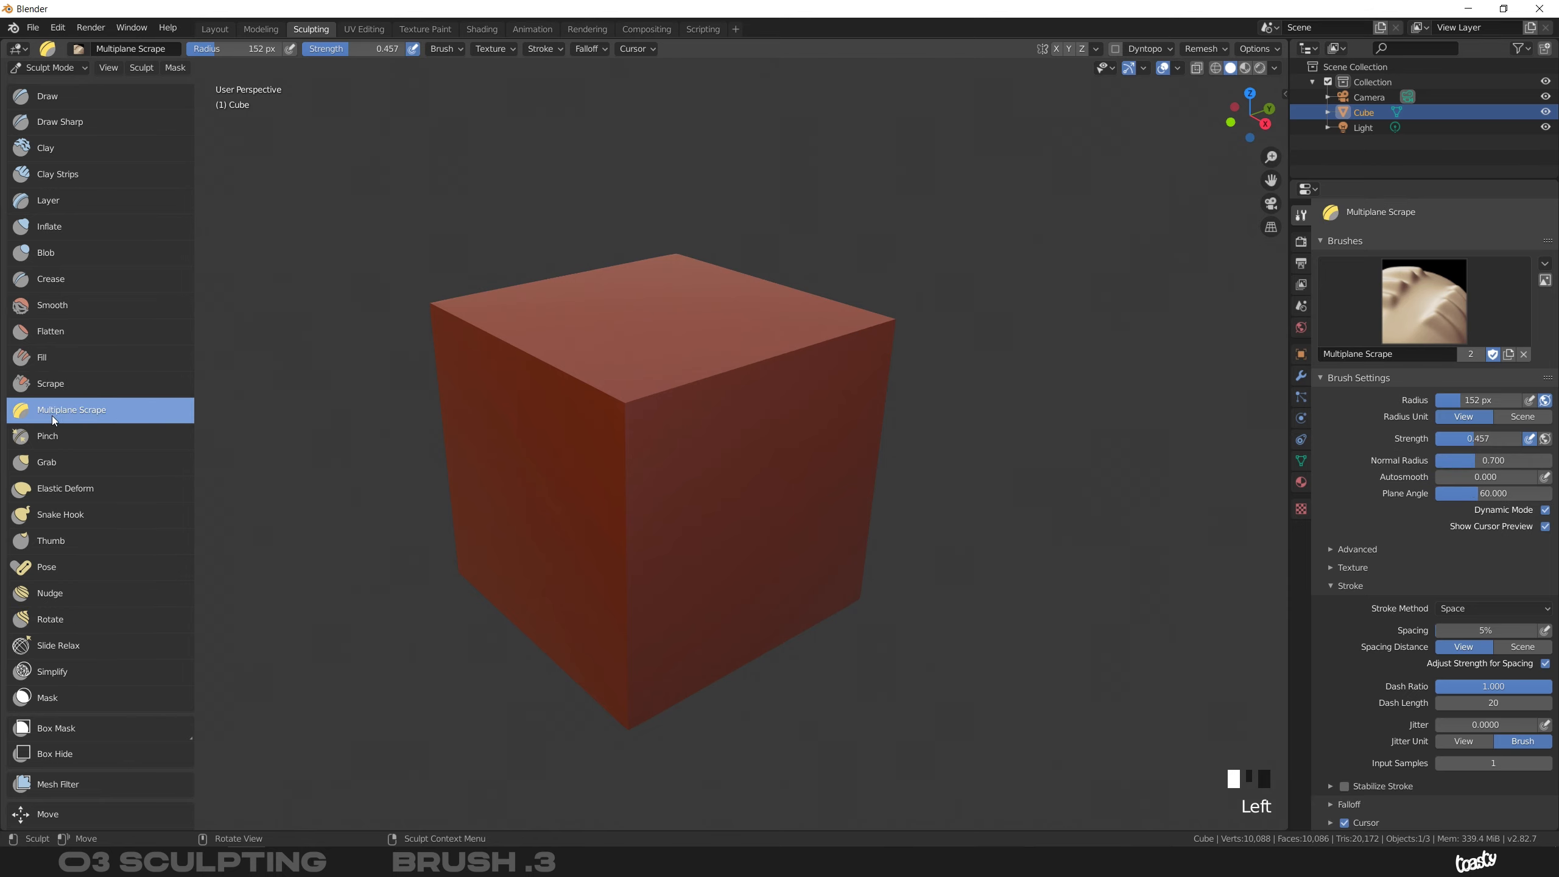
pyautogui.hotkey('ctrl', 'z')
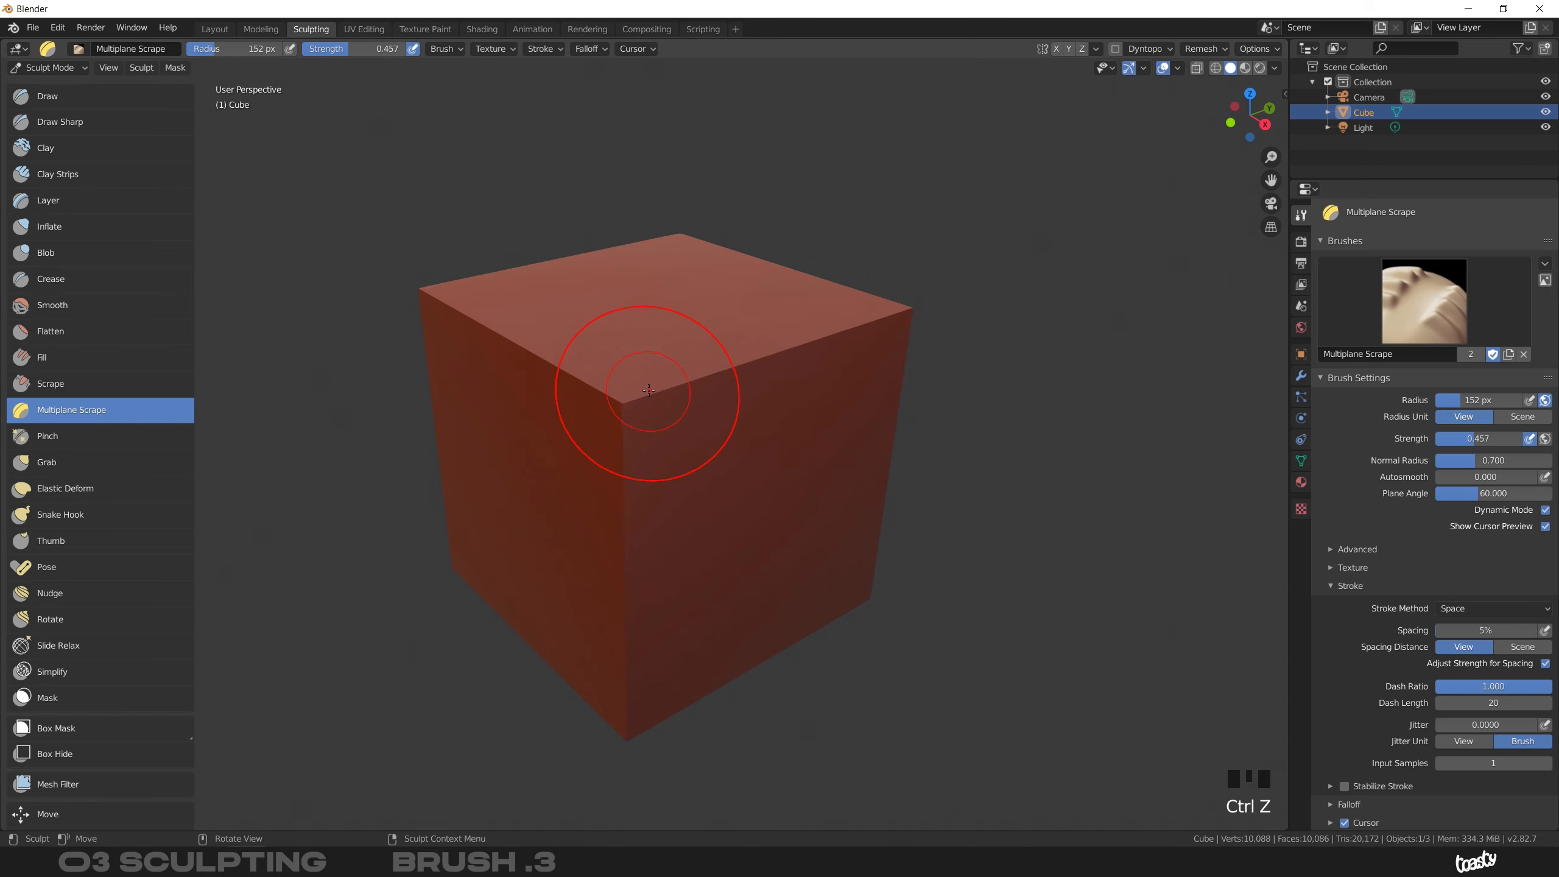
pyautogui.keyDown('ctrl'); pyautogui.moveTo(638, 405); pyautogui.dragTo(626, 411, button='middle'); pyautogui.keyUp('ctrl')
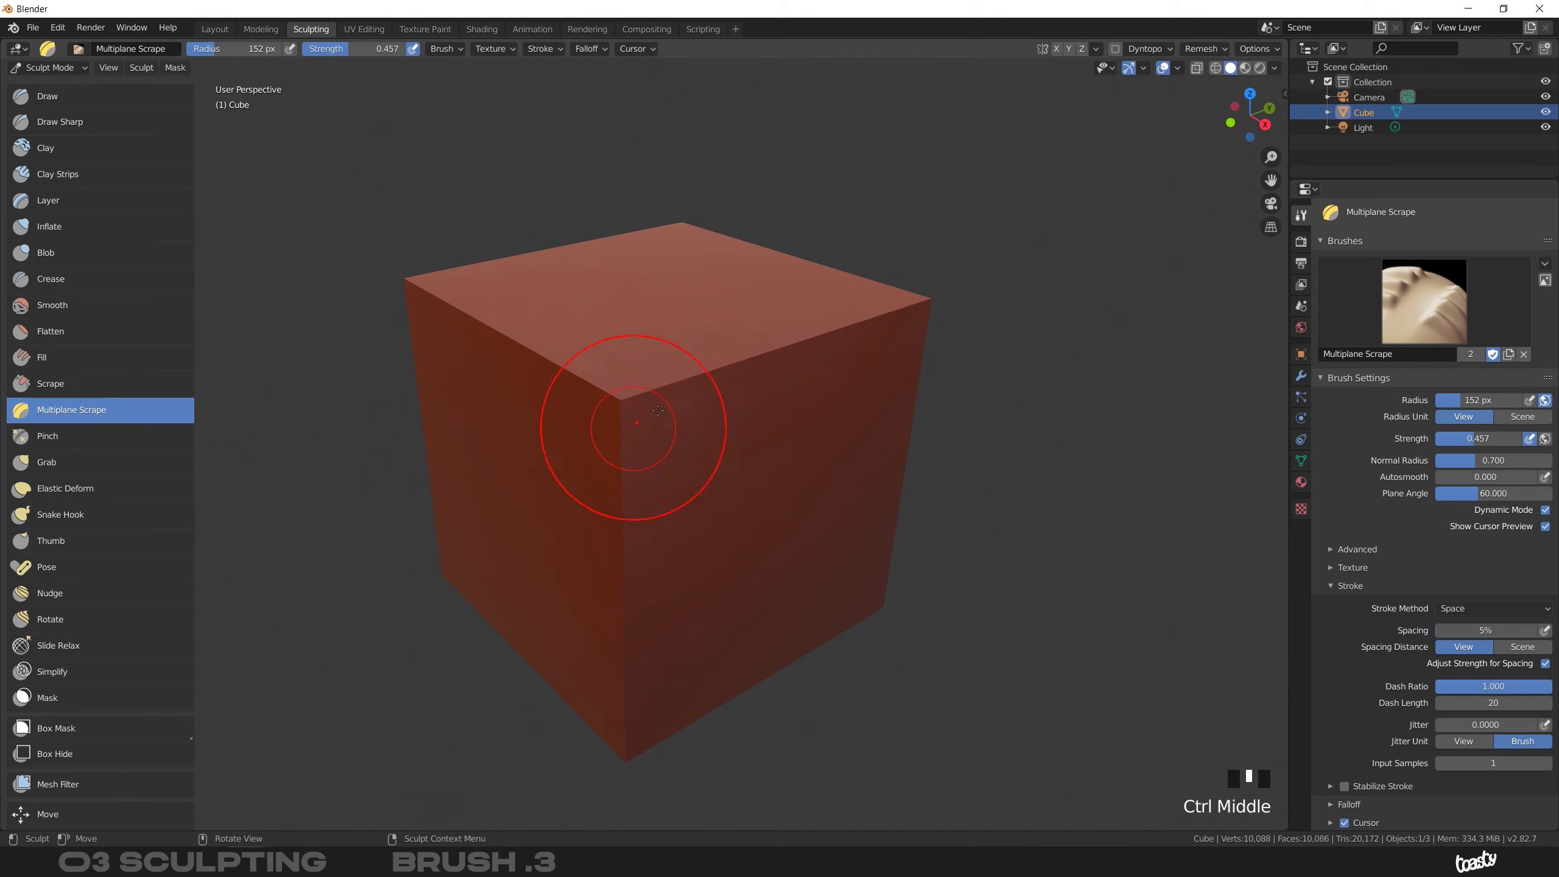
pyautogui.moveTo(641, 396)
pyautogui.mouseDown()
pyautogui.moveTo(860, 321)
pyautogui.moveTo(712, 368)
pyautogui.moveTo(556, 379)
pyautogui.moveTo(531, 346)
pyautogui.moveTo(435, 298)
pyautogui.moveTo(563, 380)
pyautogui.moveTo(424, 300)
pyautogui.moveTo(589, 385)
pyautogui.moveTo(546, 349)
pyautogui.moveTo(620, 379)
pyautogui.mouseUp()
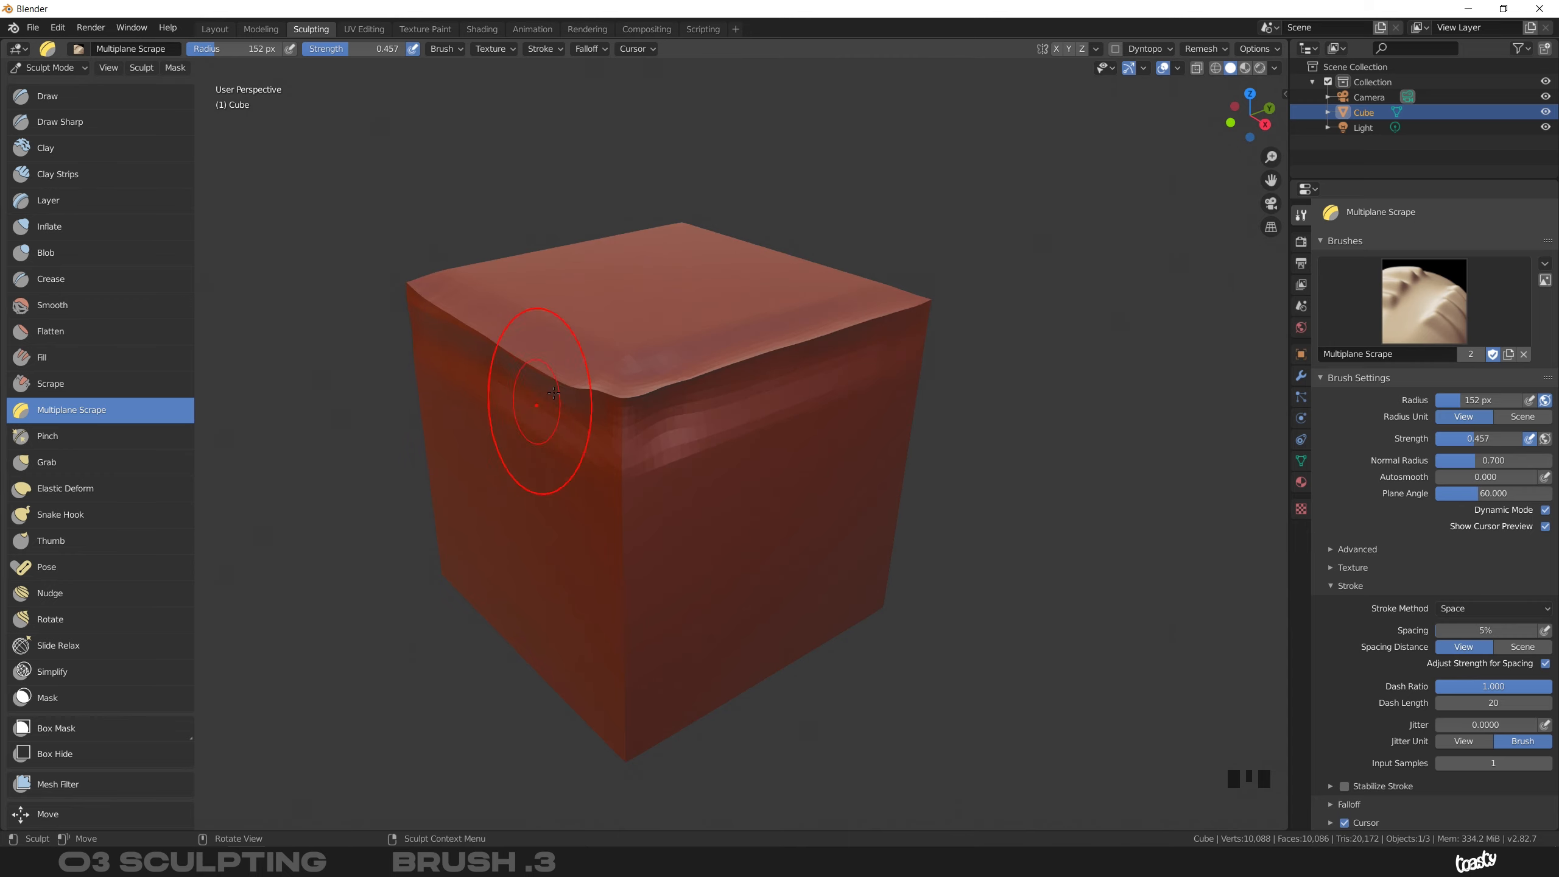
pyautogui.hotkey('ctrl', 'z')
pyautogui.hotkey('ctrl', 'z')
pyautogui.keyDown('ctrl'); pyautogui.moveTo(497, 400); pyautogui.dragTo(625, 373, button='middle'); pyautogui.keyUp('ctrl')
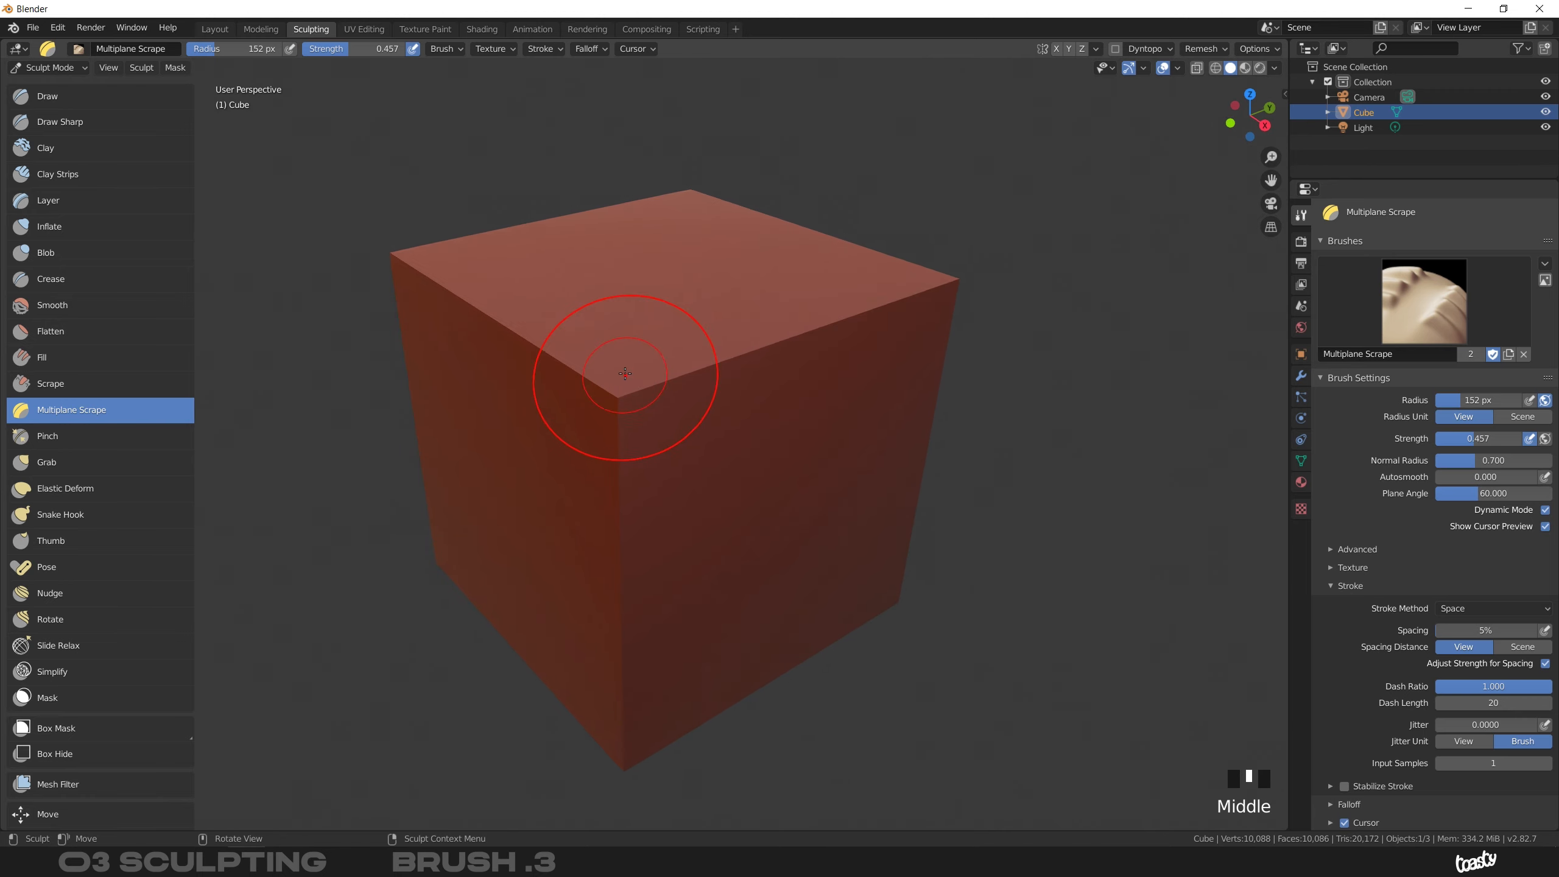
# Build up a rounded bulge along the cube's upper front edges with the Blob brush and remesh the cube
pyautogui.click(66, 254)
pyautogui.moveTo(591, 393)
pyautogui.mouseDown()
pyautogui.moveTo(937, 287)
pyautogui.moveTo(682, 351)
pyautogui.moveTo(626, 403)
pyautogui.mouseUp()
pyautogui.moveTo(986, 317)
pyautogui.mouseDown()
pyautogui.moveTo(531, 369)
pyautogui.moveTo(440, 289)
pyautogui.moveTo(552, 332)
pyautogui.moveTo(638, 328)
pyautogui.mouseUp()
pyautogui.hotkey('ctrl', 'r')
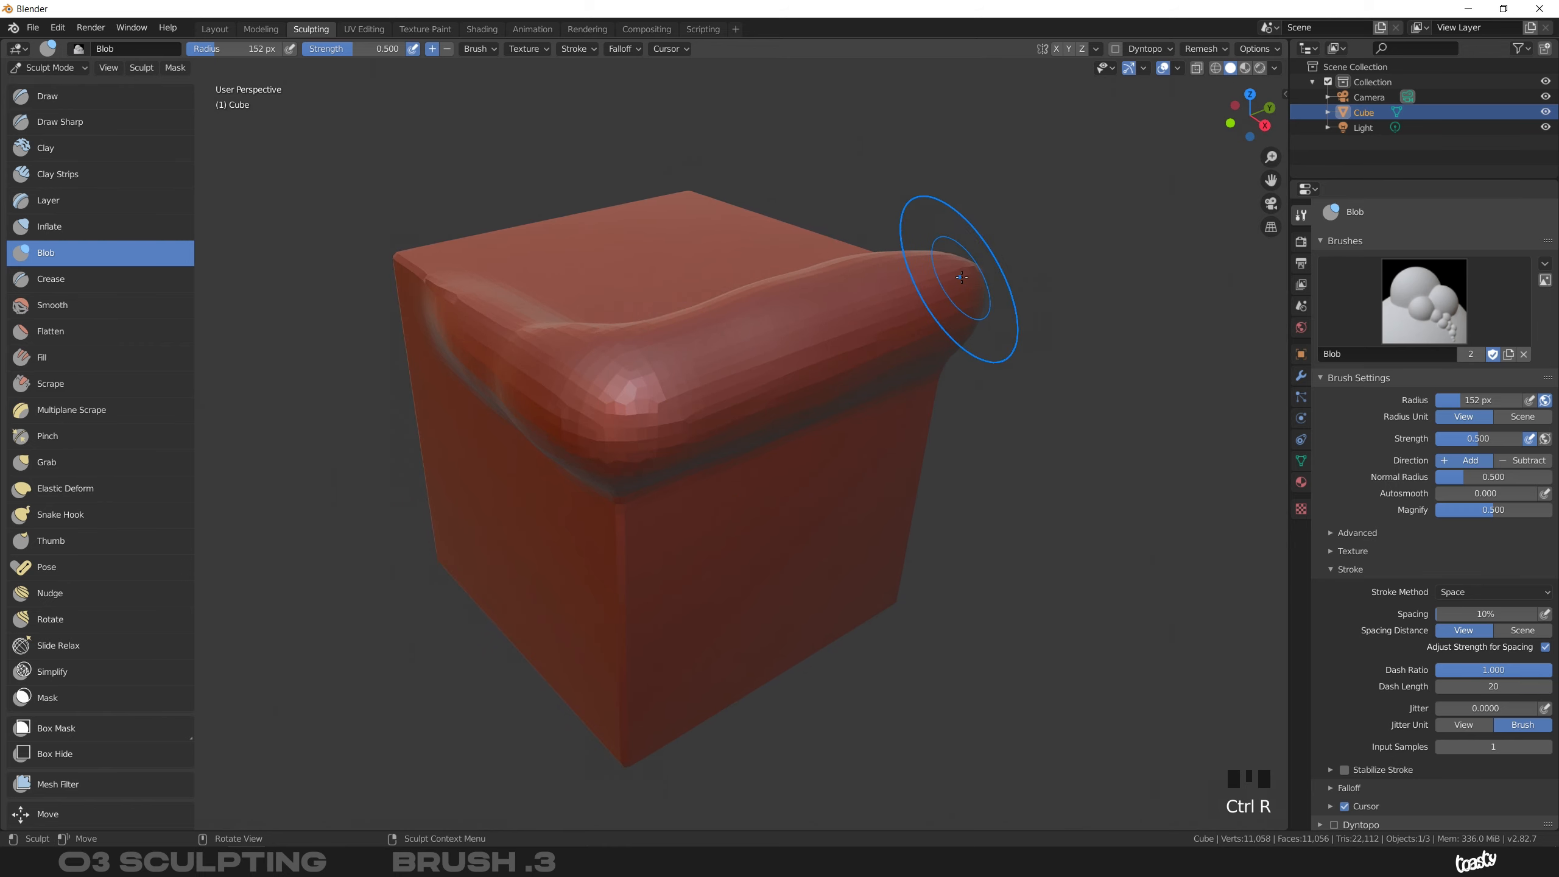
# Try the Multiplane Scrape brush along the rounded bulge and undo the stroke
pyautogui.click(56, 412)
pyautogui.hotkey('ctrl', 'z')
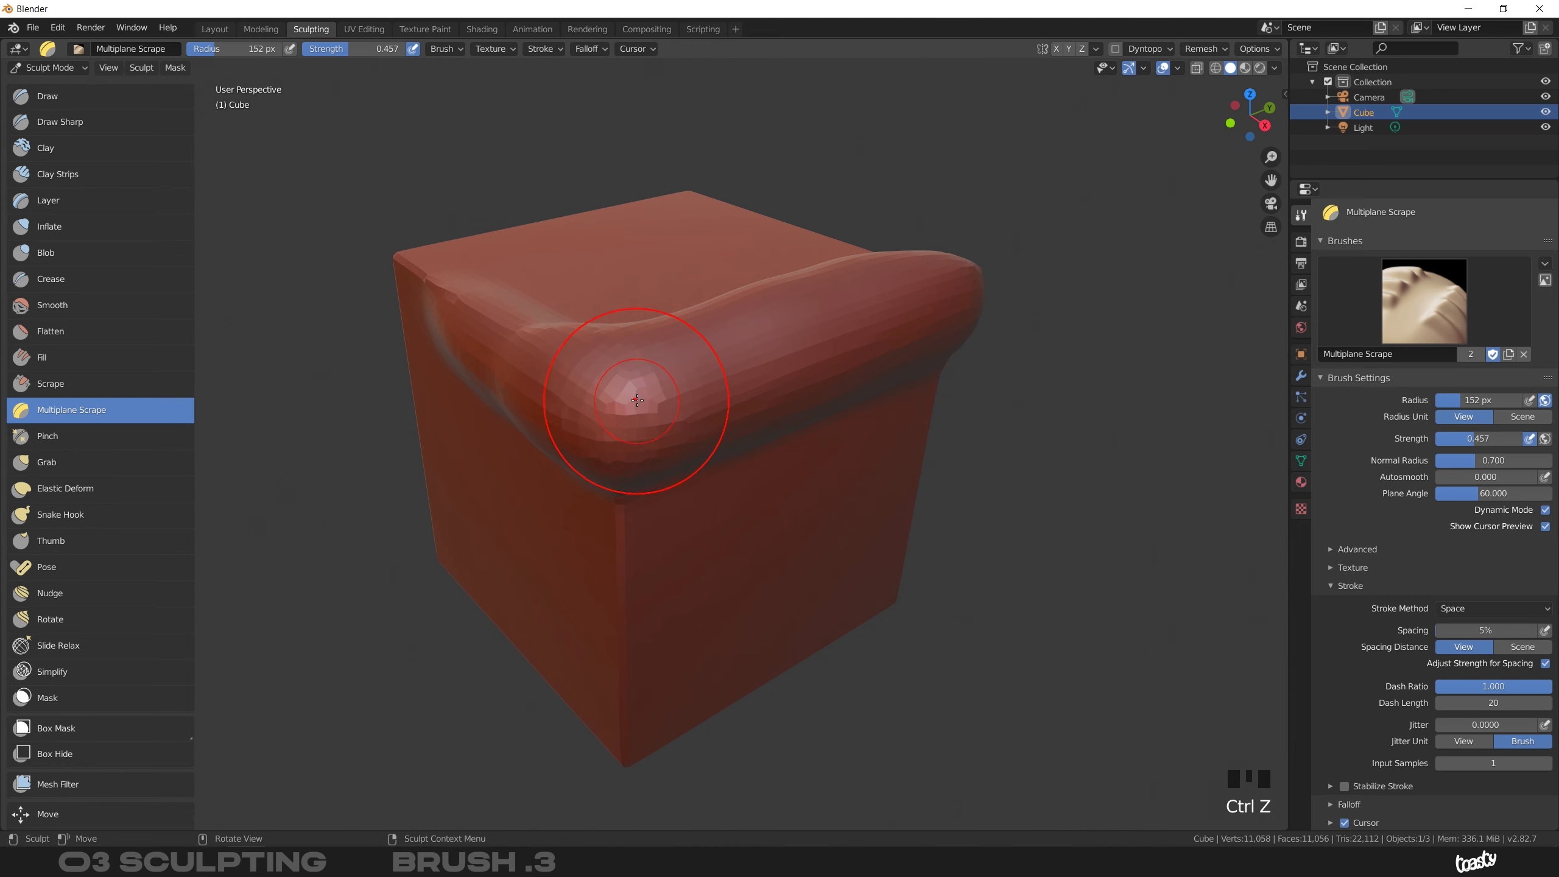
pyautogui.moveTo(638, 393)
pyautogui.mouseDown()
pyautogui.moveTo(718, 347)
pyautogui.moveTo(976, 290)
pyautogui.moveTo(900, 350)
pyautogui.mouseUp()
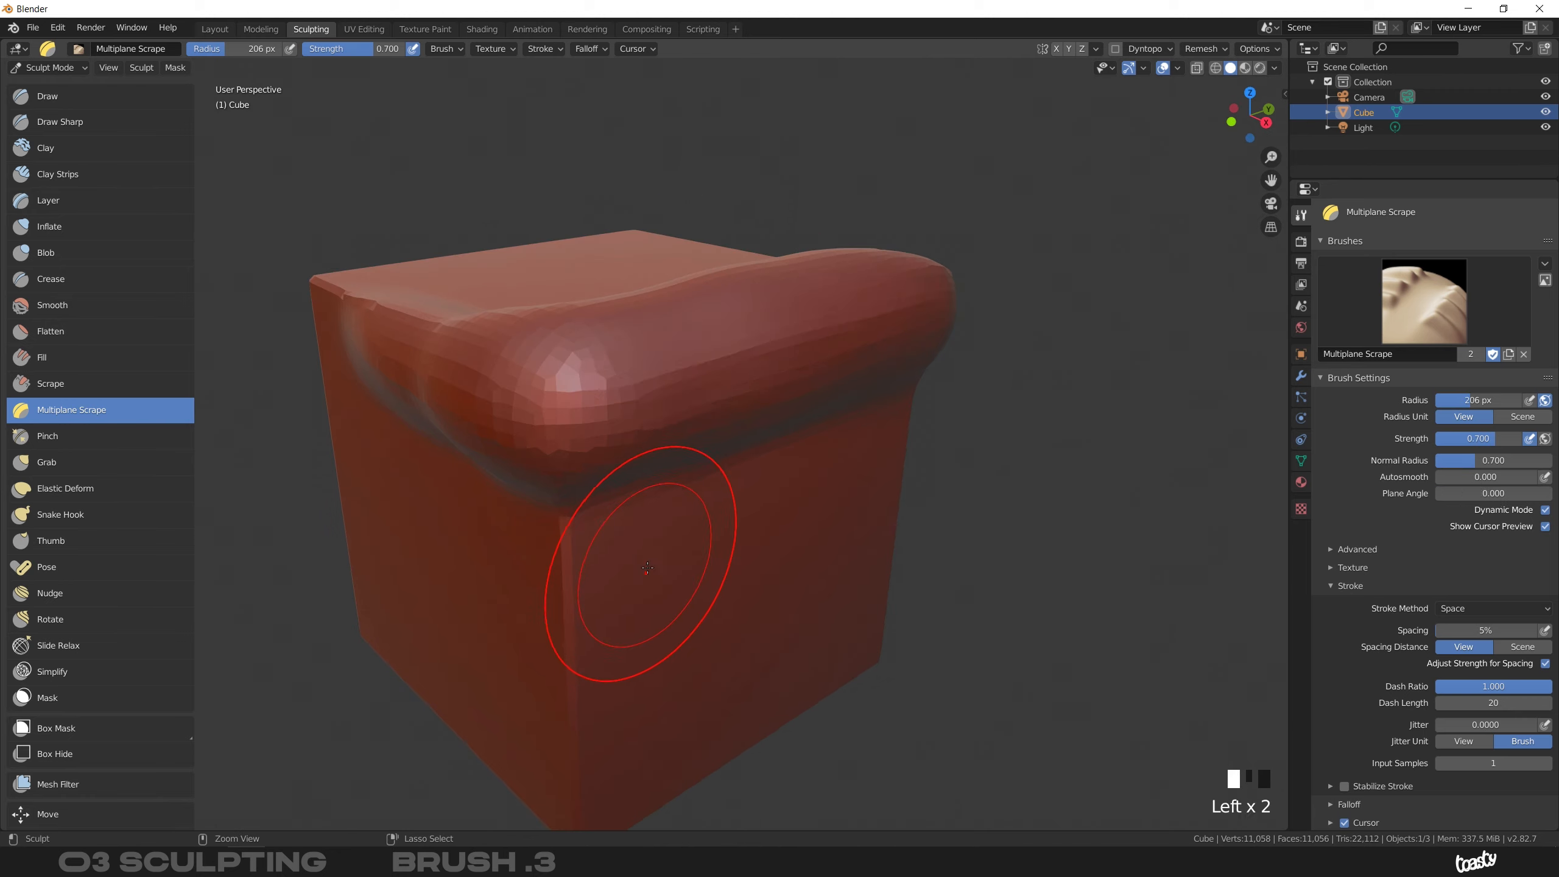
pyautogui.hotkey('ctrl', 'z')
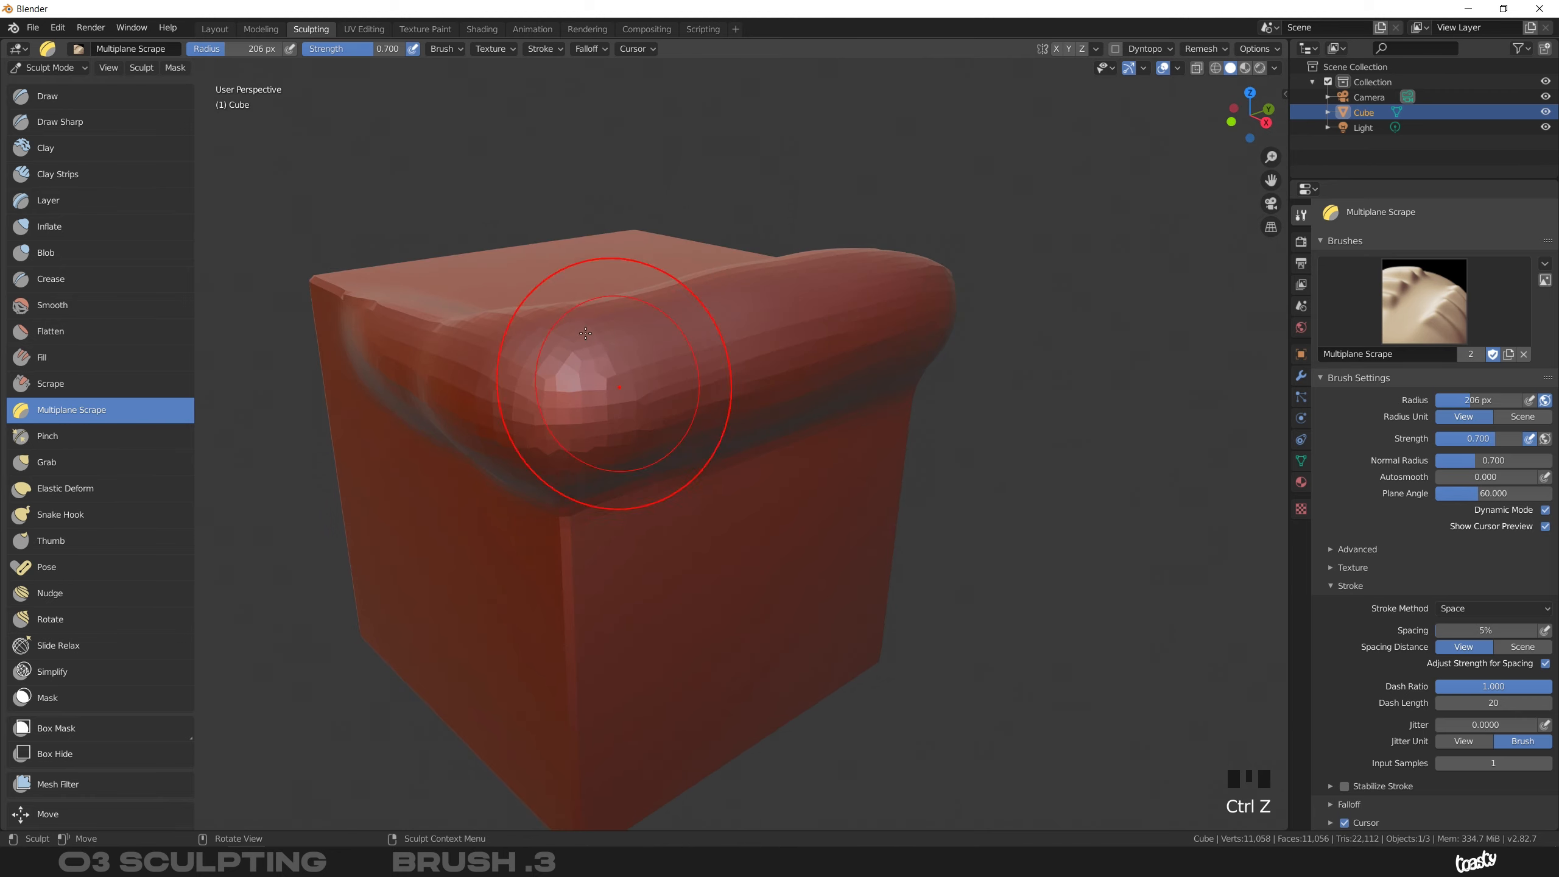
# Set the Multiplane Scrape plane angle to 60, test a stroke along the bulge and undo it
pyautogui.click(443, 49)
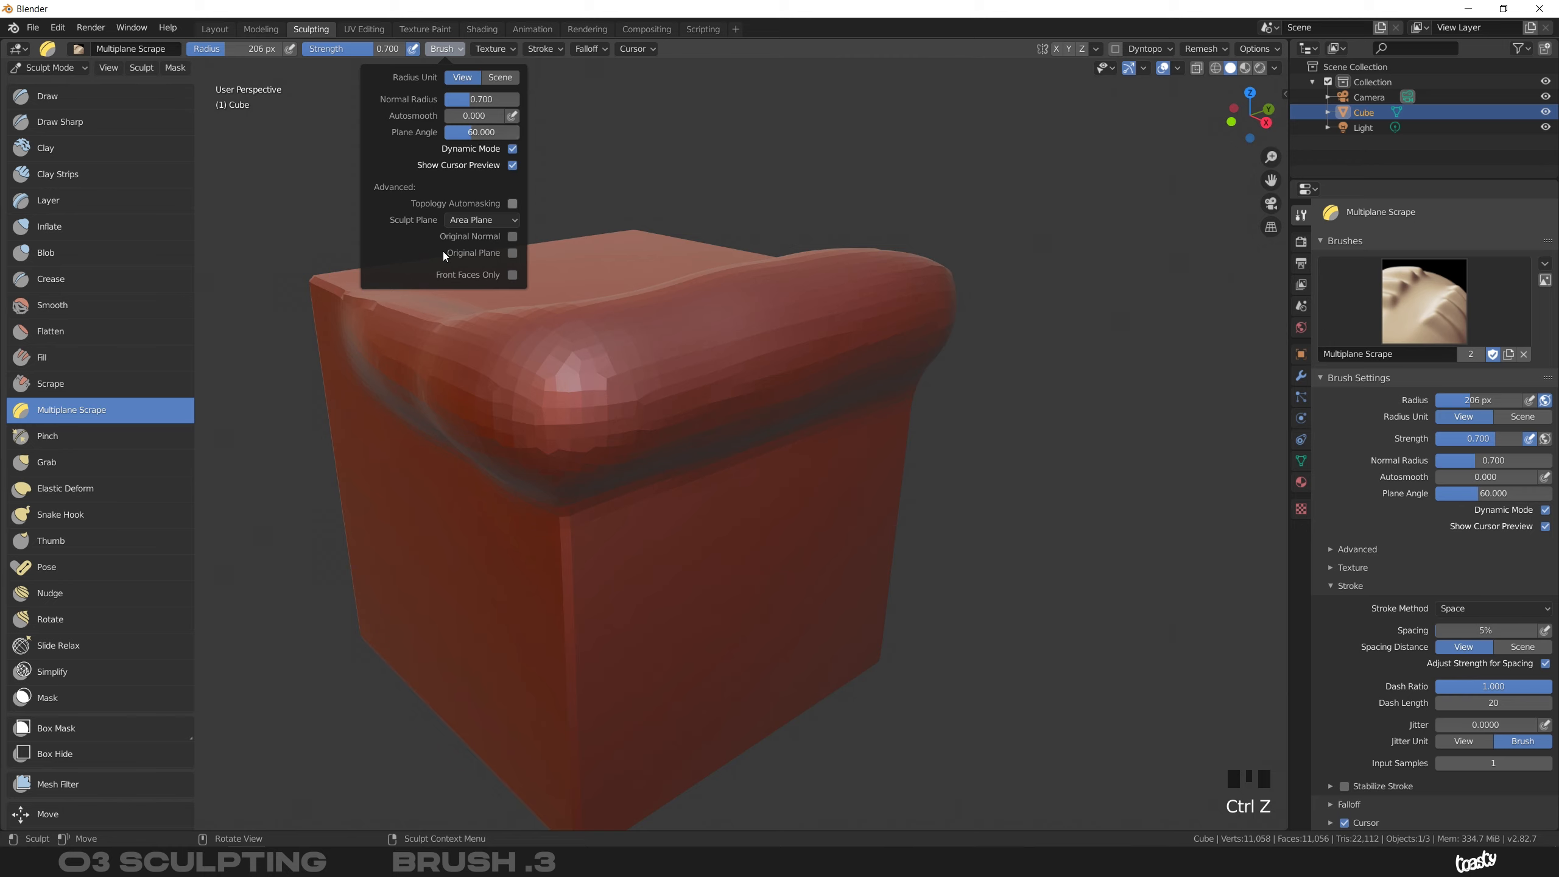
pyautogui.moveTo(592, 365)
pyautogui.mouseDown()
pyautogui.moveTo(609, 348)
pyautogui.moveTo(714, 349)
pyautogui.moveTo(928, 300)
pyautogui.mouseUp()
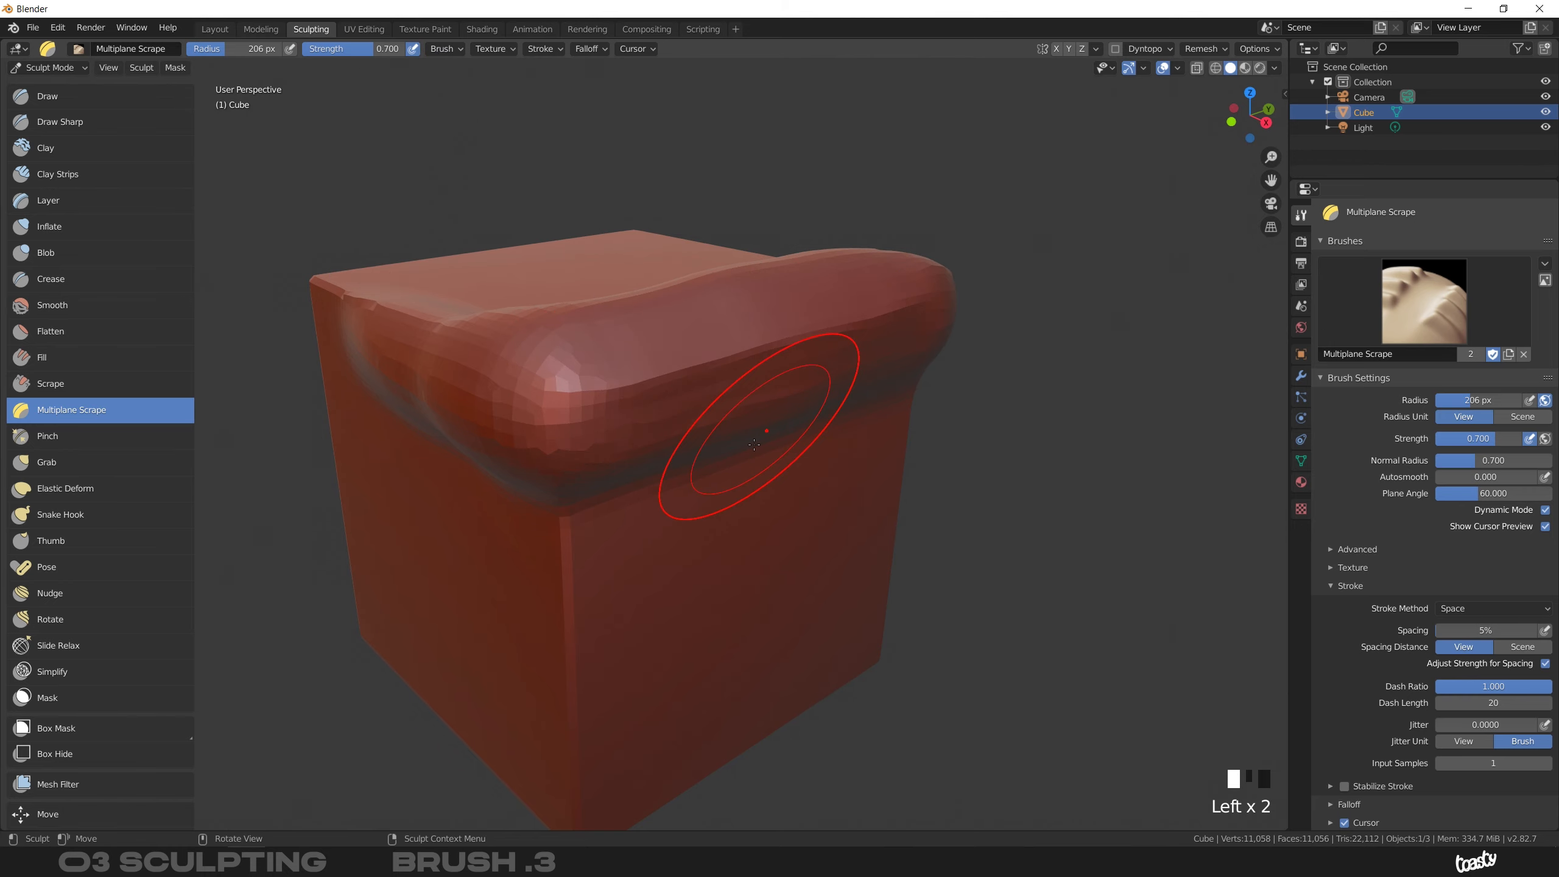
pyautogui.hotkey('ctrl', 'z')
# Set the Multiplane Scrape plane angle to 0 and scrape back and forth along the bulge
pyautogui.click(452, 51)
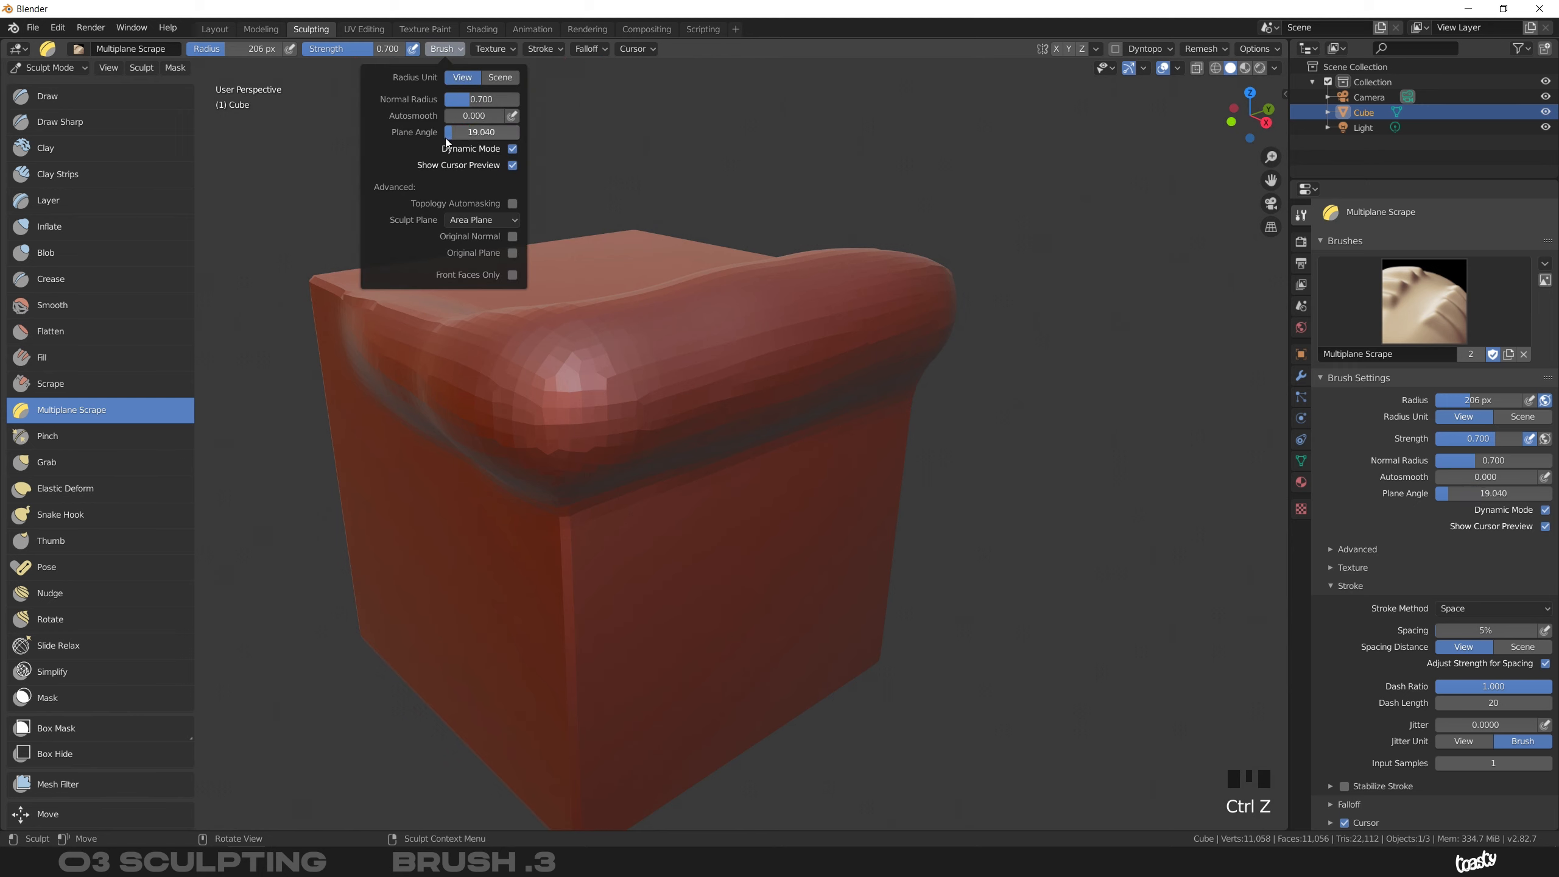
pyautogui.moveTo(437, 138); pyautogui.dragTo(438, 138)
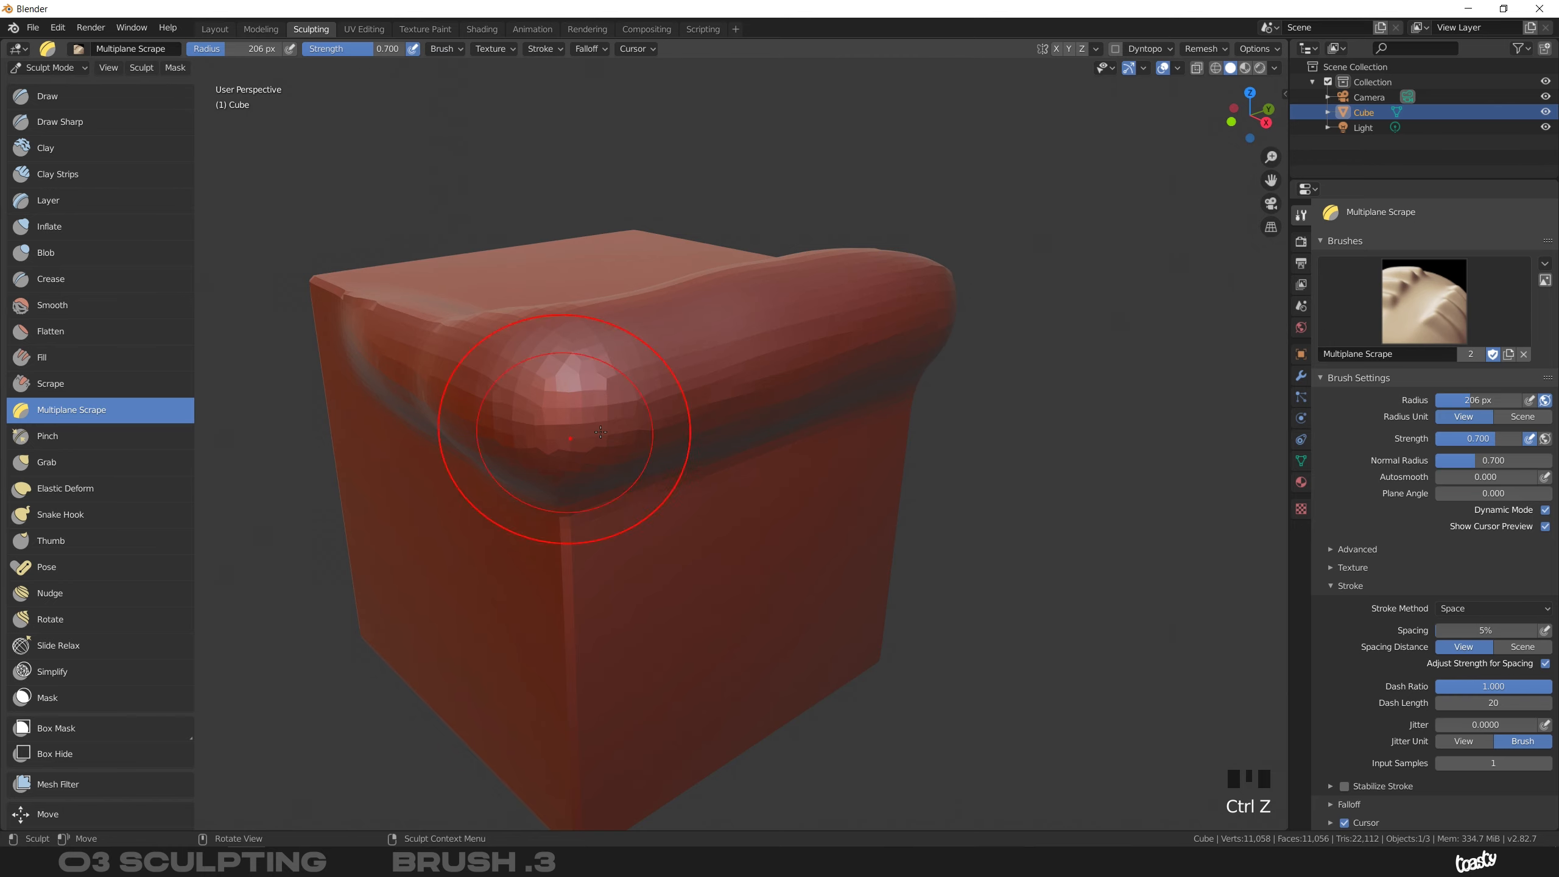
pyautogui.moveTo(581, 391)
pyautogui.mouseDown()
pyautogui.moveTo(623, 304)
pyautogui.moveTo(936, 304)
pyautogui.moveTo(771, 341)
pyautogui.mouseUp()
pyautogui.moveTo(771, 342); pyautogui.dragTo(666, 369)
# Set the plane angle to 160, undo the previous scrape and scrape along the bulge again
pyautogui.click(450, 49)
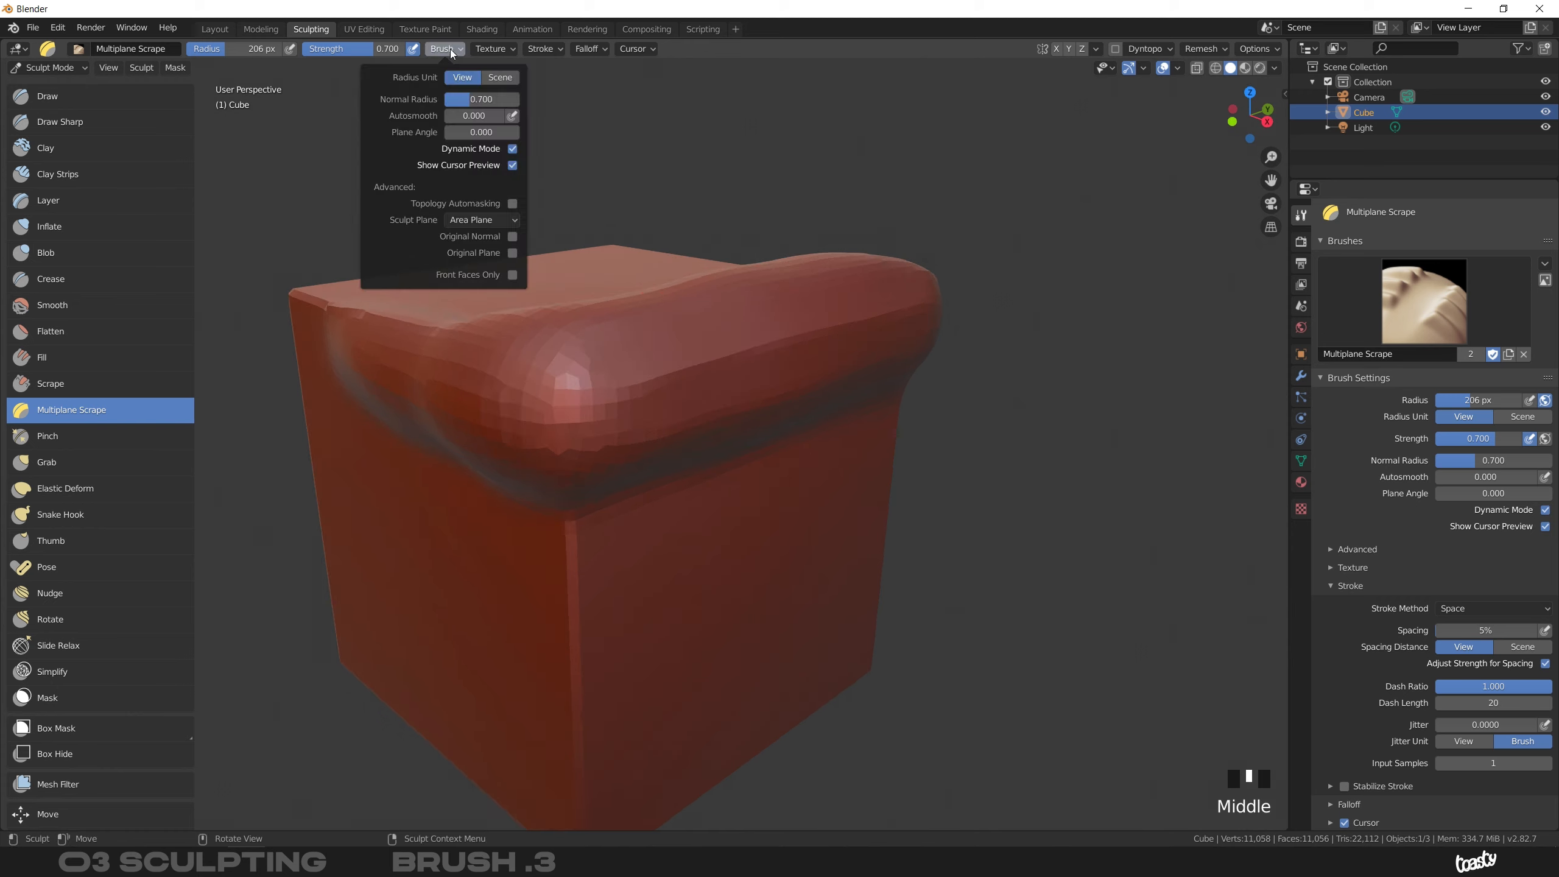
pyautogui.moveTo(456, 133); pyautogui.dragTo(495, 134)
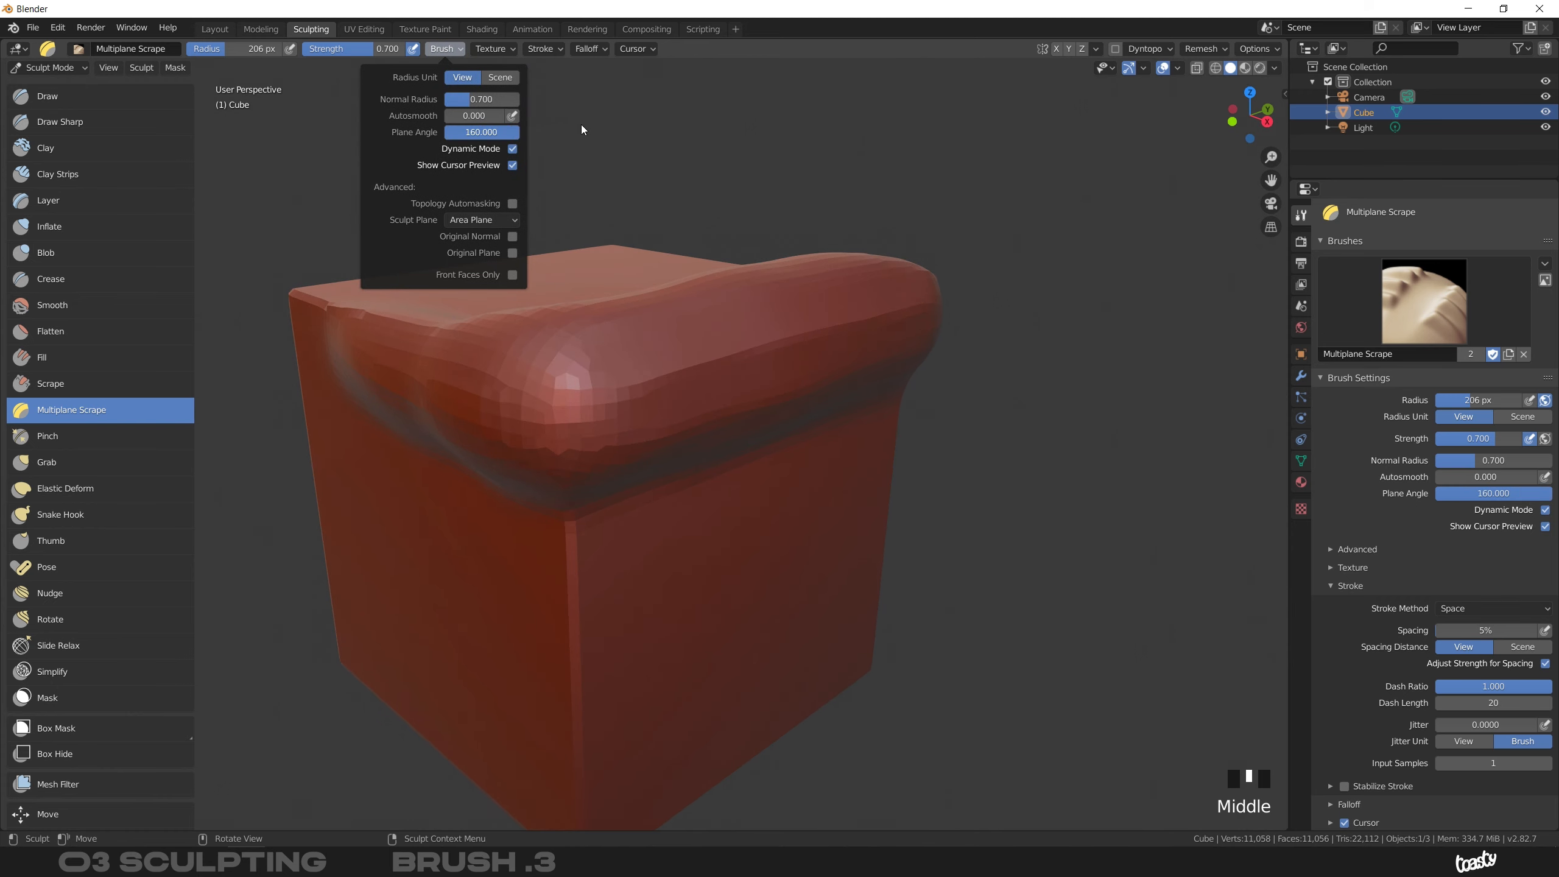
pyautogui.hotkey('ctrl', 'z')
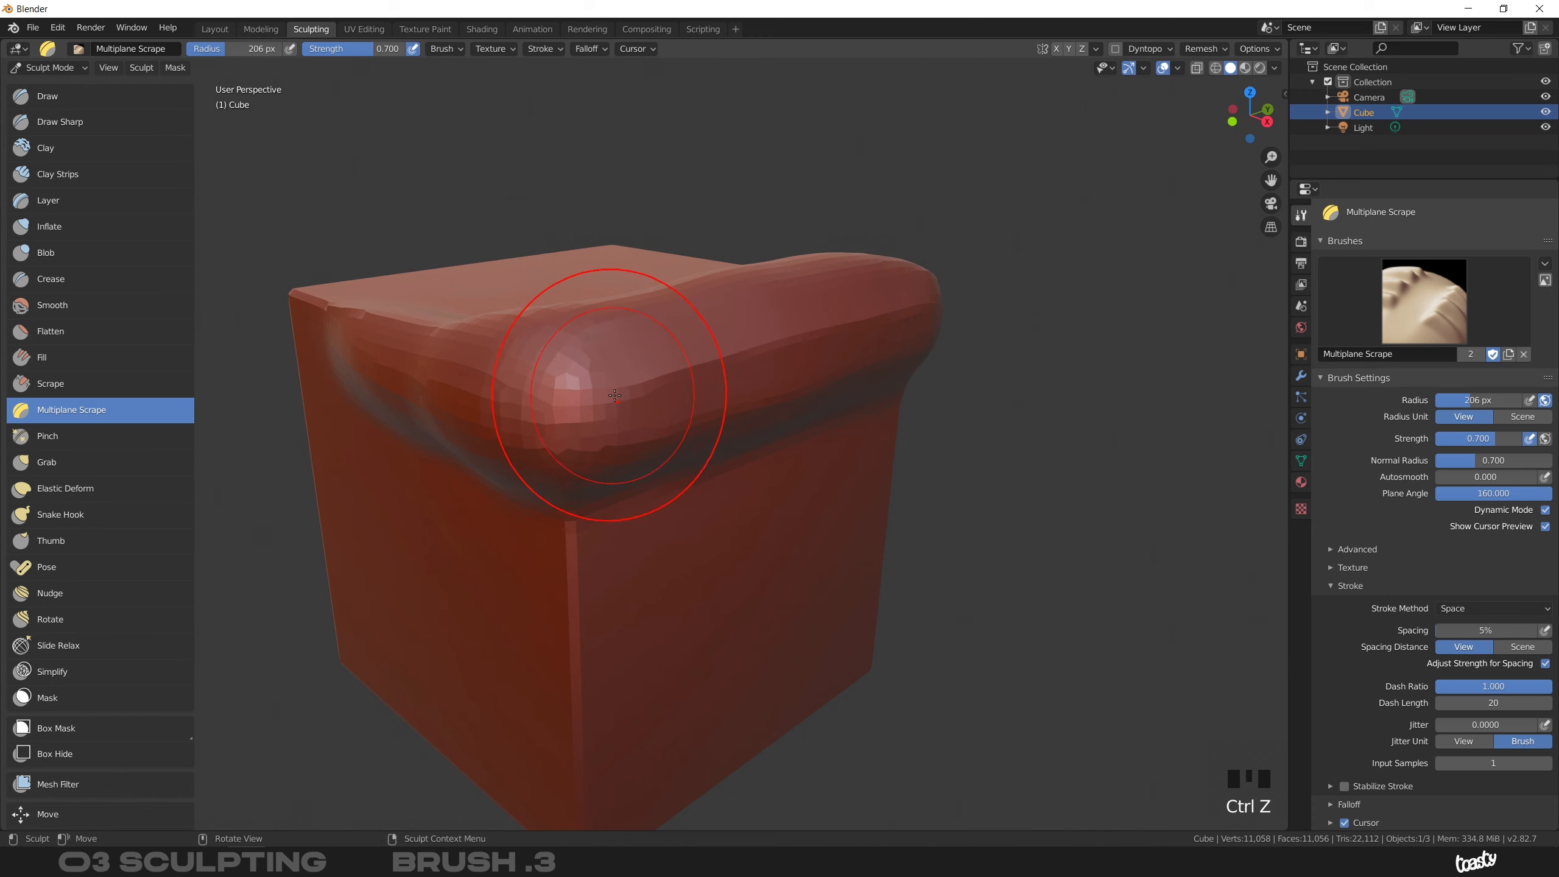
pyautogui.moveTo(615, 395)
pyautogui.mouseDown()
pyautogui.moveTo(632, 365)
pyautogui.moveTo(918, 324)
pyautogui.mouseUp()
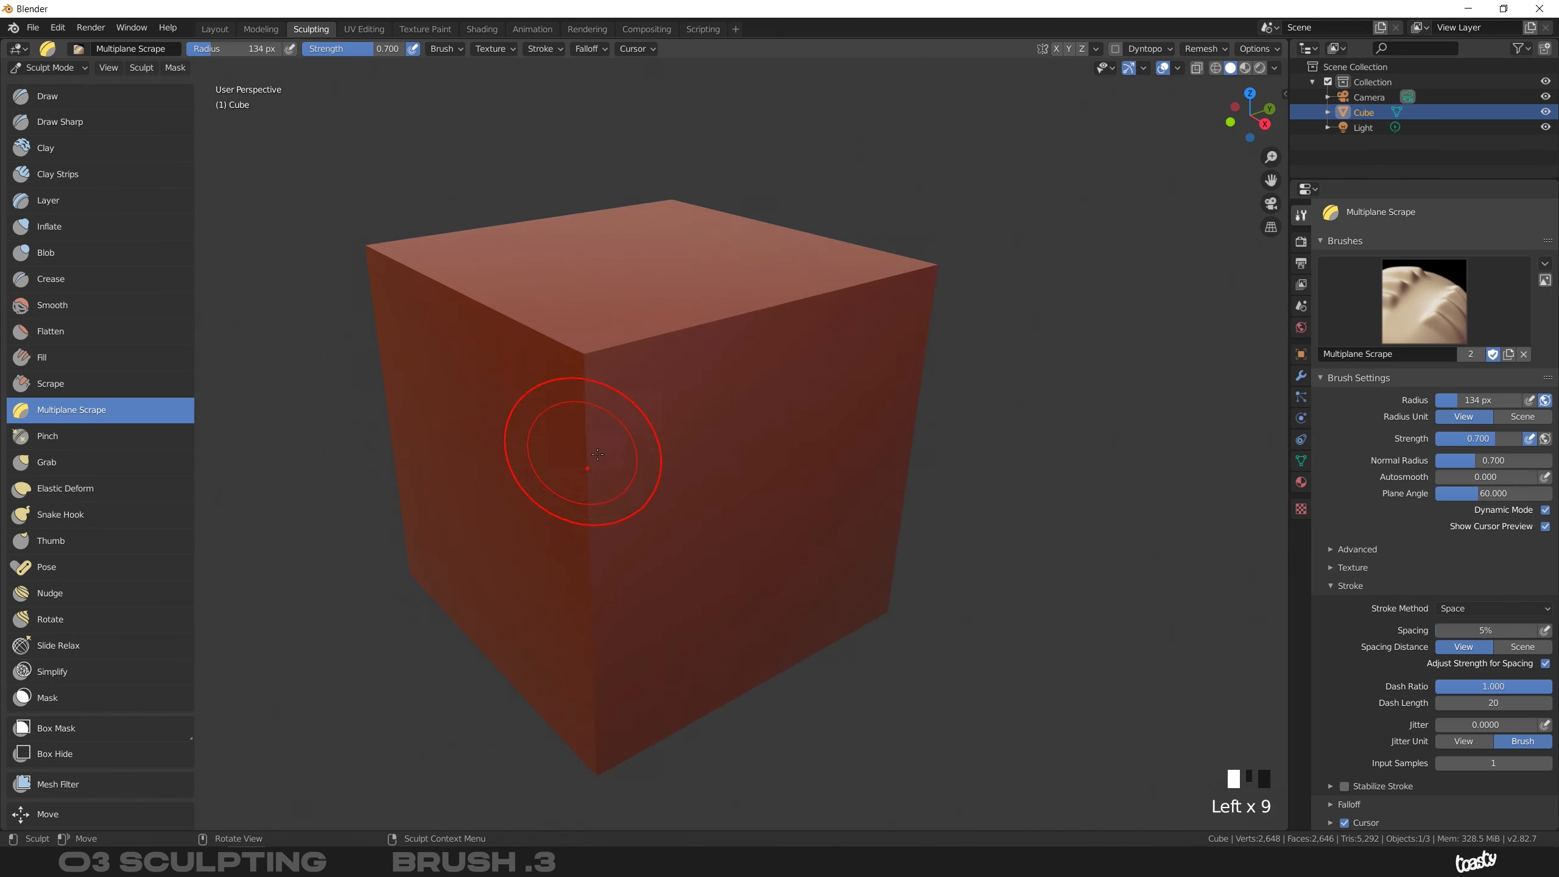
# Build up a rounded bulge over the plain cube's upper front corner with the Blob brush and remesh it
pyautogui.click(663, 381)
pyautogui.click(524, 393)
pyautogui.click(69, 437)
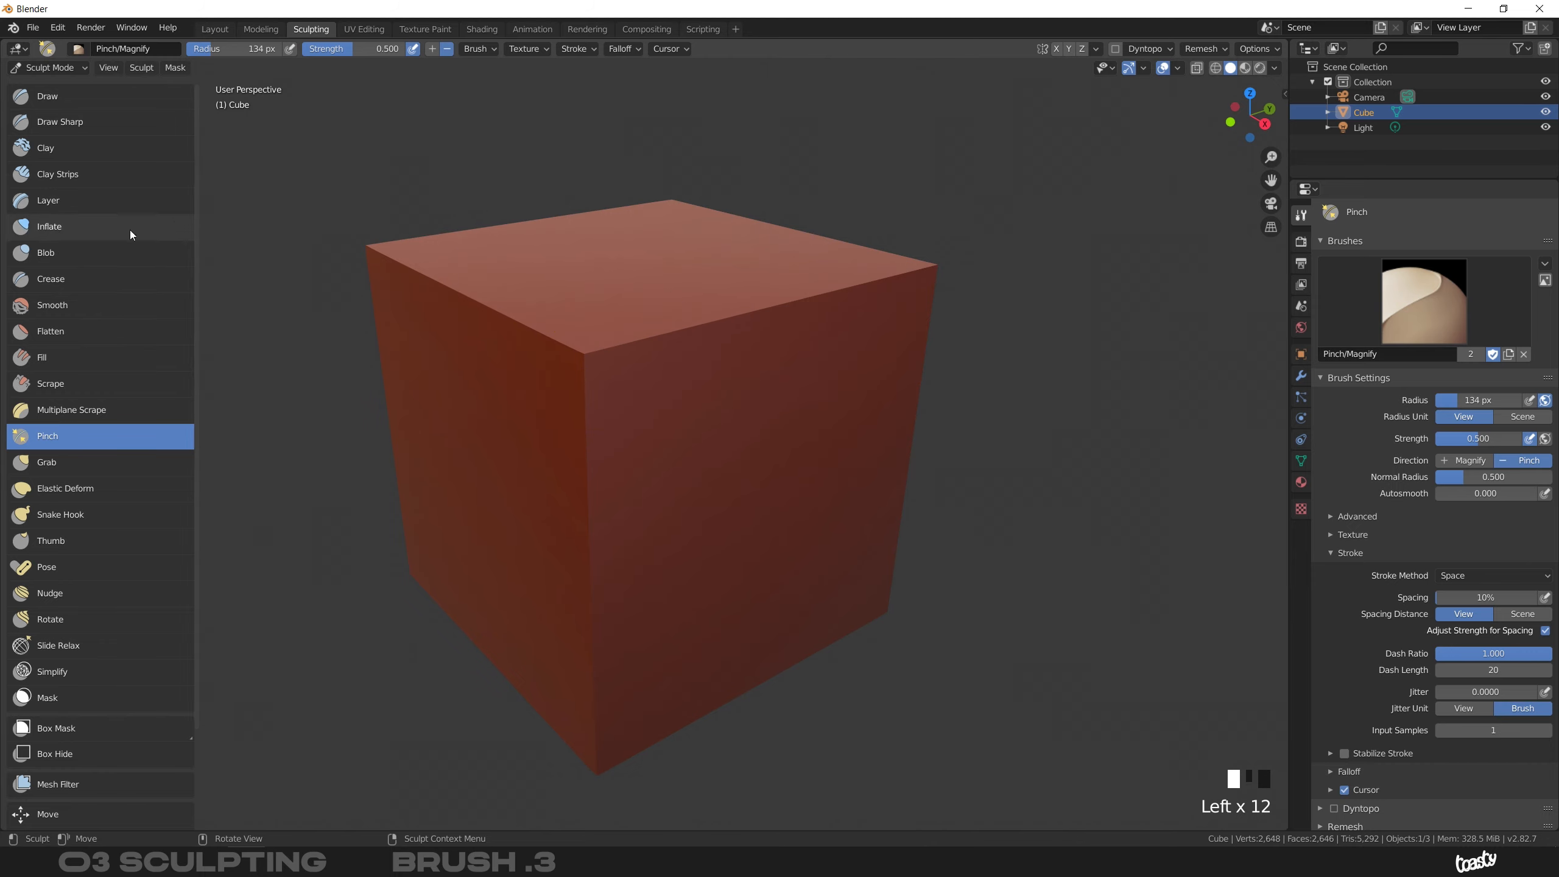
pyautogui.click(78, 251)
pyautogui.moveTo(574, 365)
pyautogui.mouseDown()
pyautogui.moveTo(637, 290)
pyautogui.moveTo(570, 344)
pyautogui.moveTo(768, 313)
pyautogui.moveTo(602, 325)
pyautogui.moveTo(519, 449)
pyautogui.moveTo(706, 322)
pyautogui.moveTo(679, 366)
pyautogui.mouseUp()
pyautogui.hotkey('ctrl', 'r')
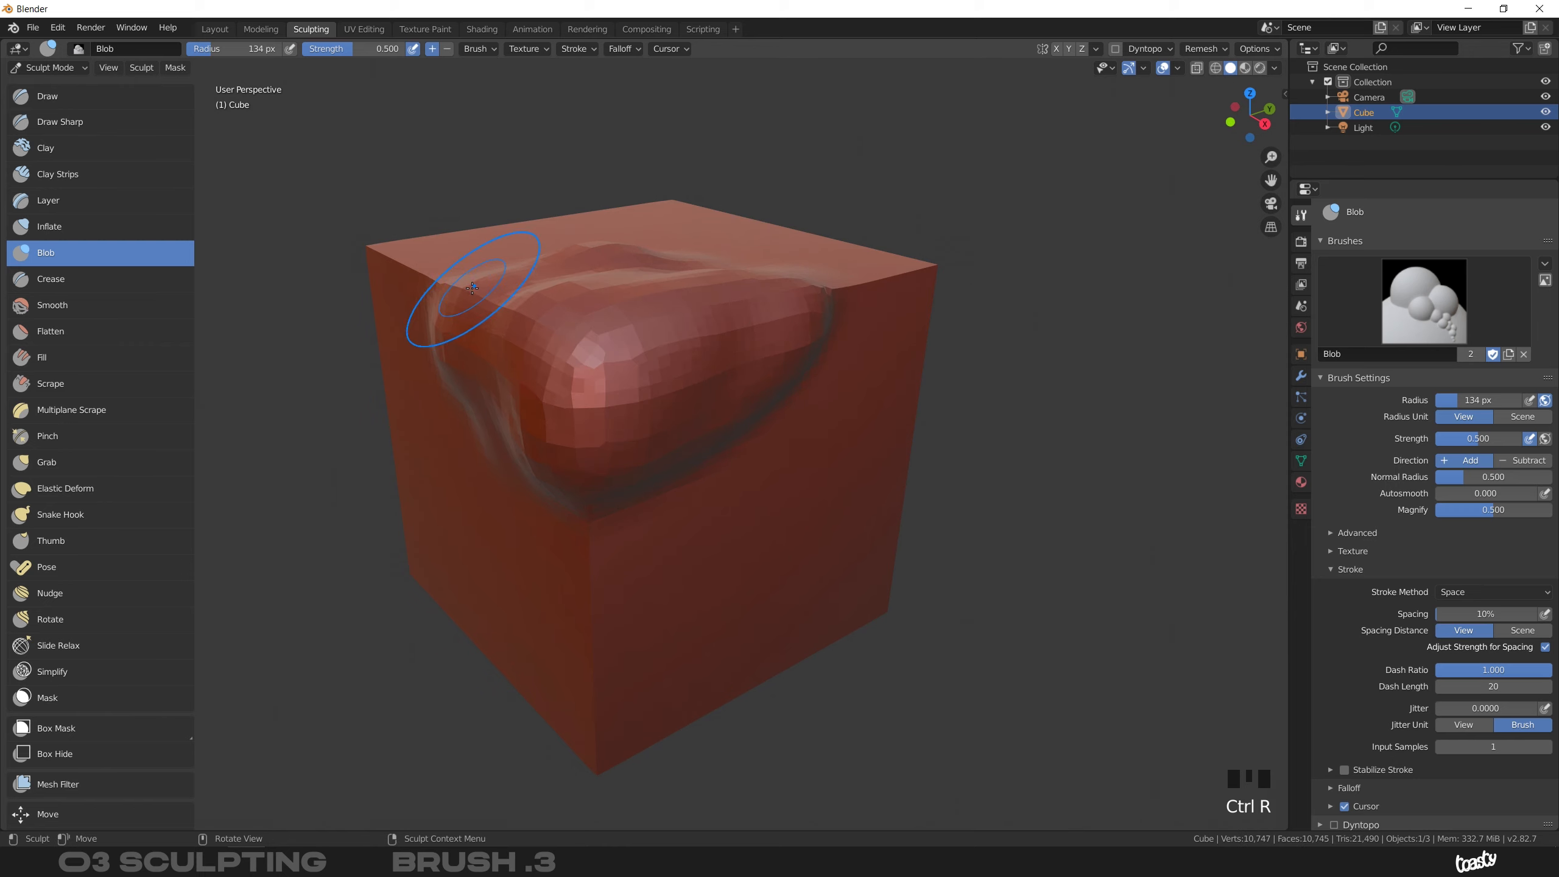
# Sharpen the crease beneath the bulge, where it meets the cube's side face, with the Pinch brush
pyautogui.moveTo(607, 384); pyautogui.dragTo(613, 375)
pyautogui.press('p')
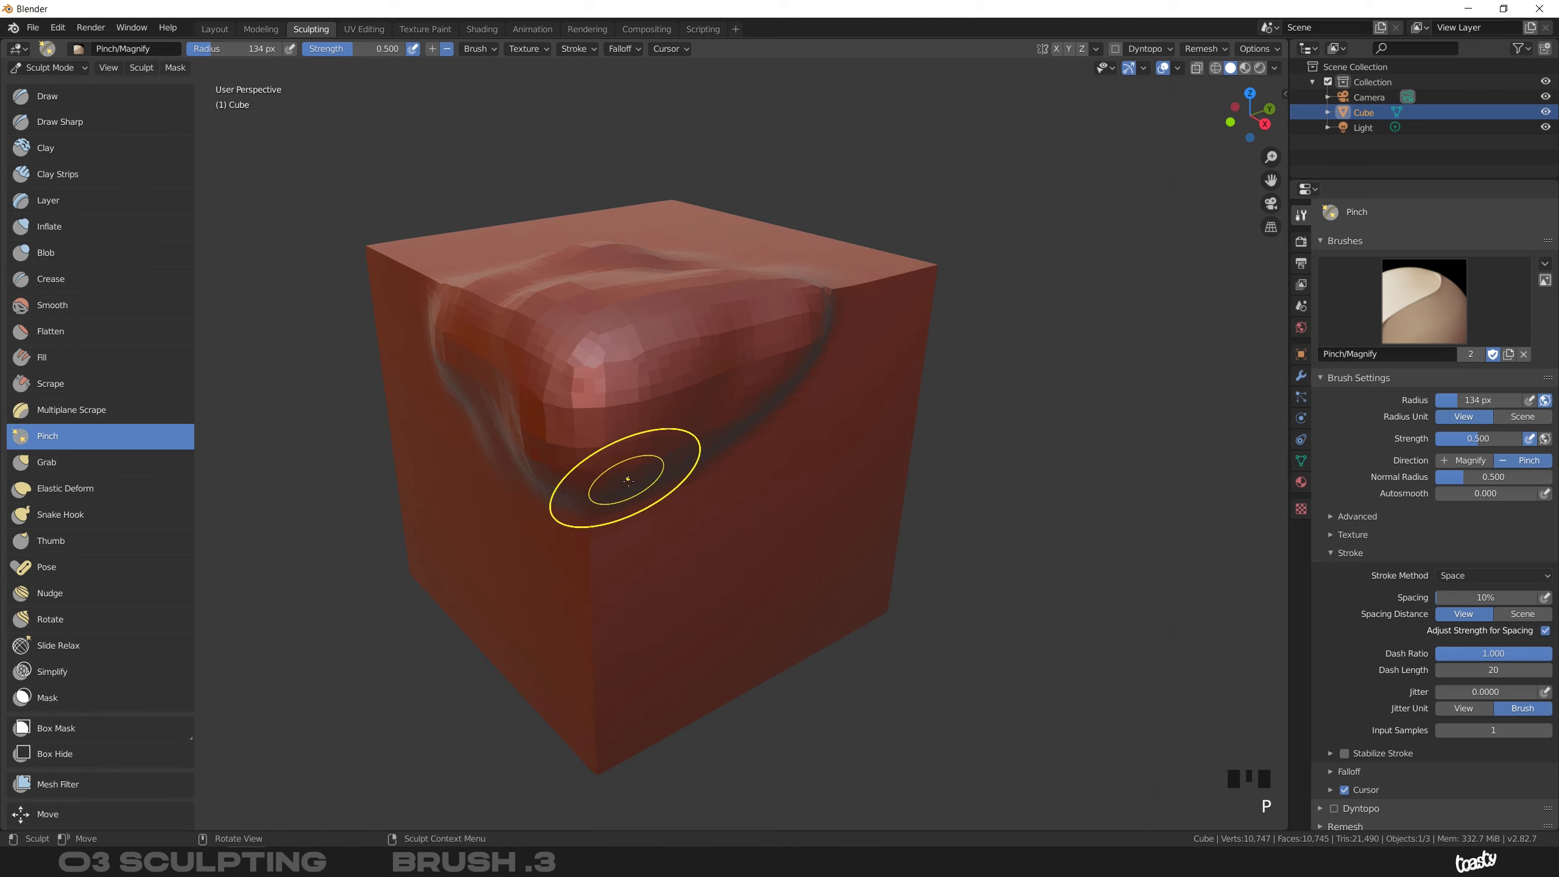
pyautogui.keyDown('shift'); pyautogui.moveTo(580, 472); pyautogui.dragTo(515, 564, button='middle'); pyautogui.keyUp('shift')
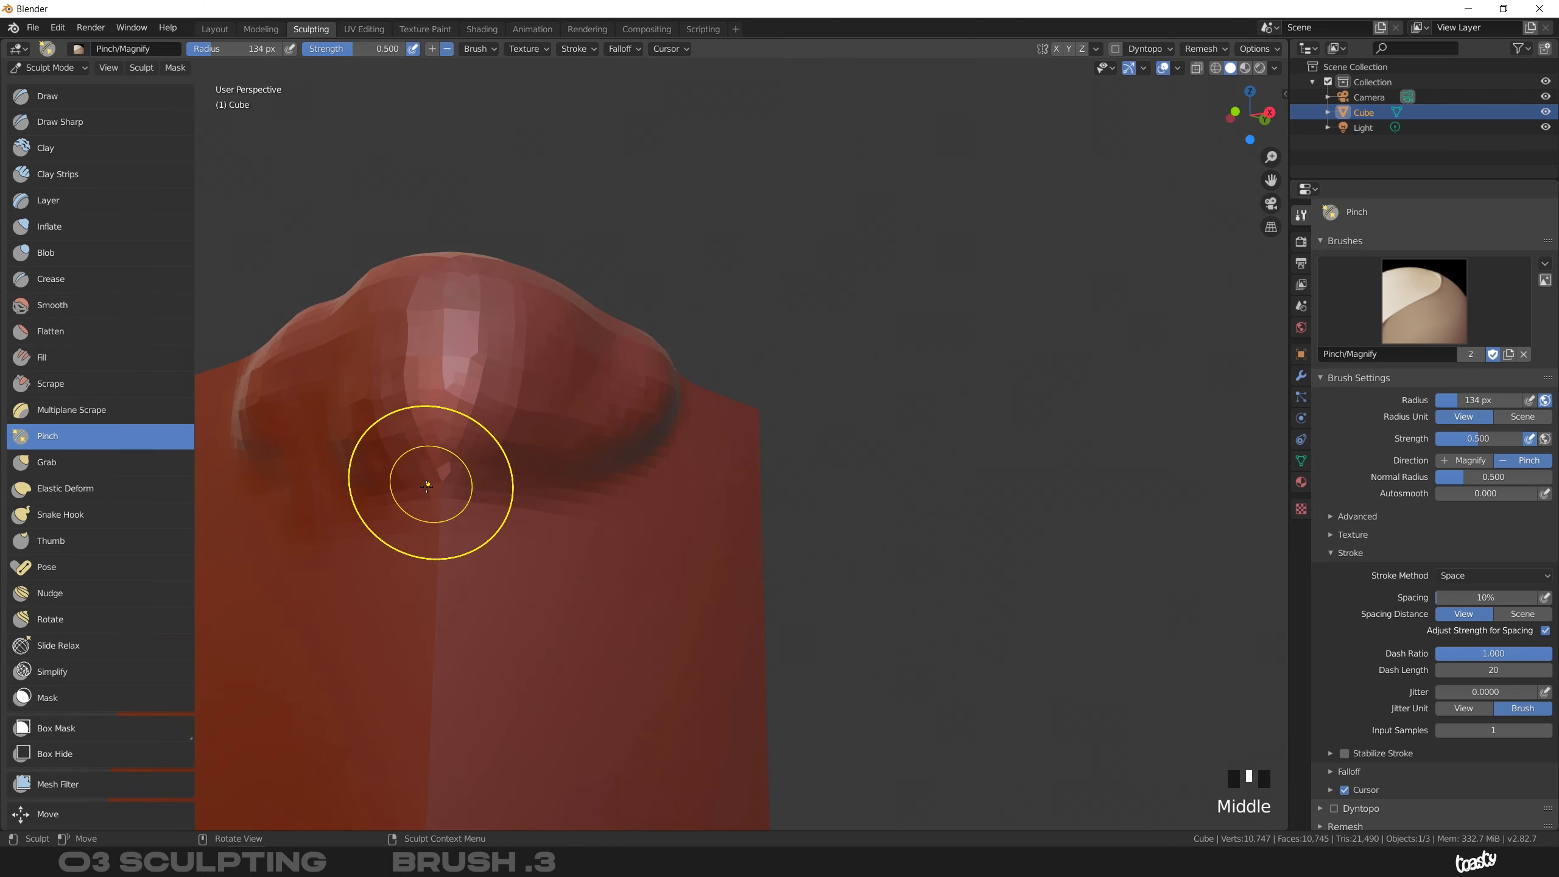
pyautogui.moveTo(452, 488); pyautogui.dragTo(358, 498, button='middle')
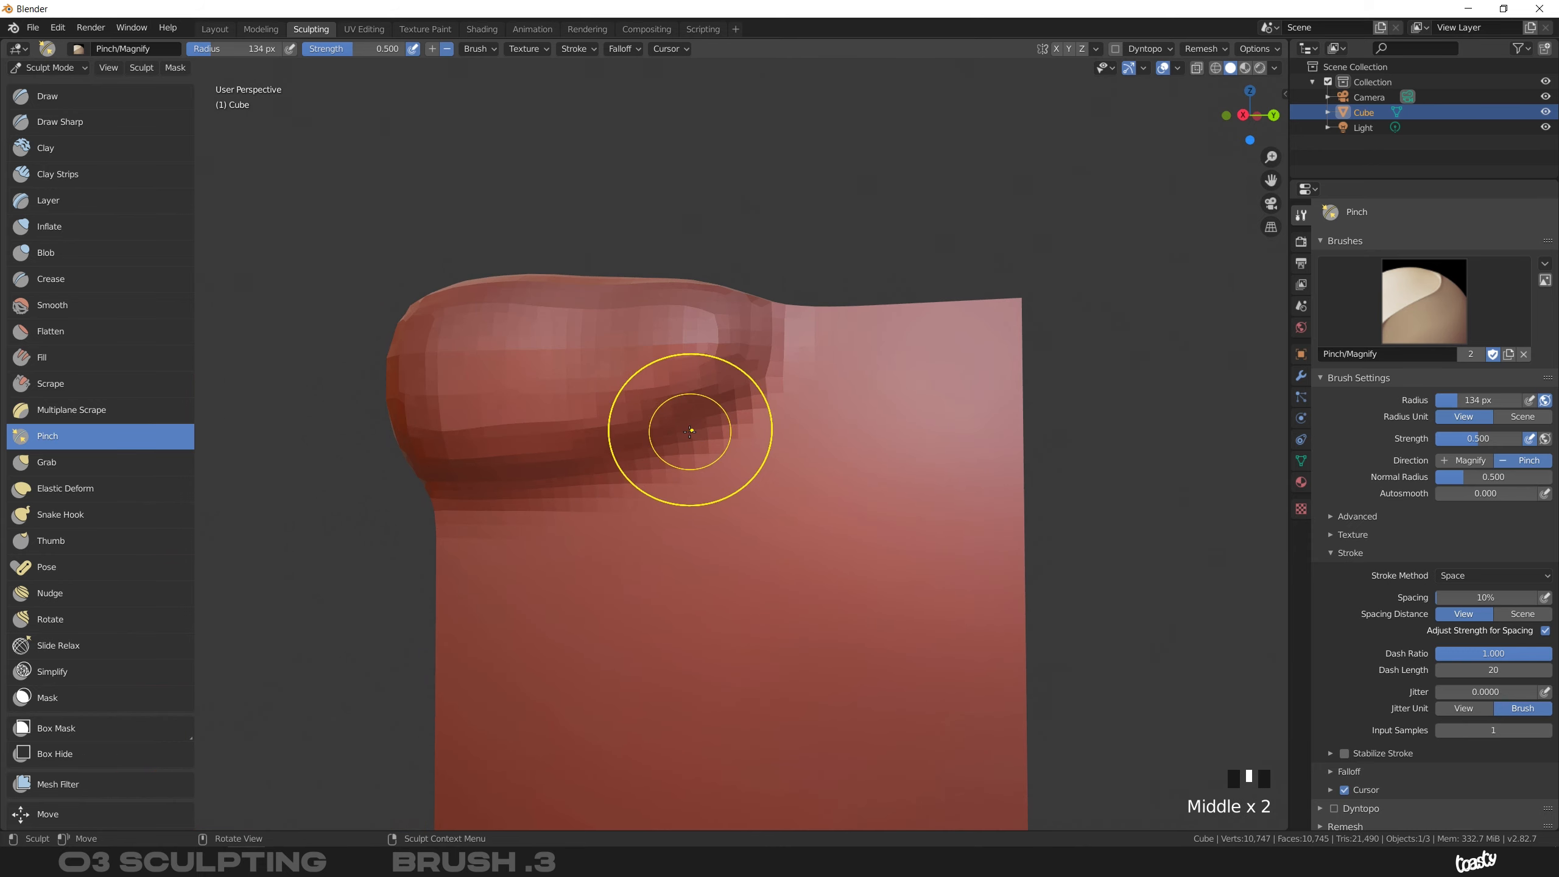
pyautogui.moveTo(609, 468)
pyautogui.mouseDown(button='middle')
pyautogui.moveTo(604, 492)
pyautogui.moveTo(609, 453)
pyautogui.mouseUp(button='middle')
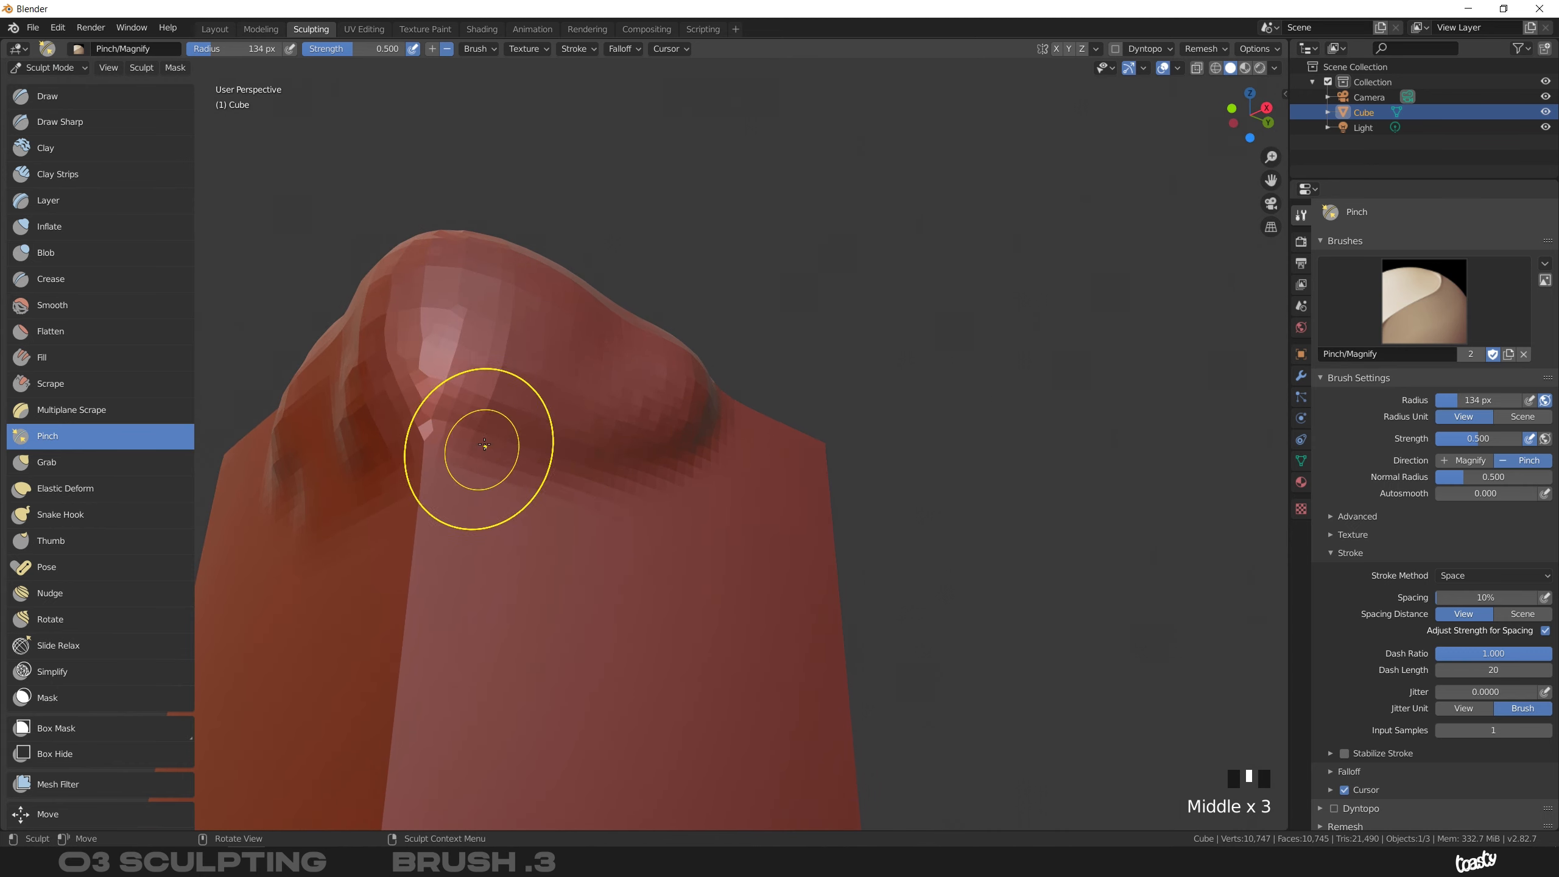
pyautogui.moveTo(482, 449); pyautogui.dragTo(536, 508, button='middle')
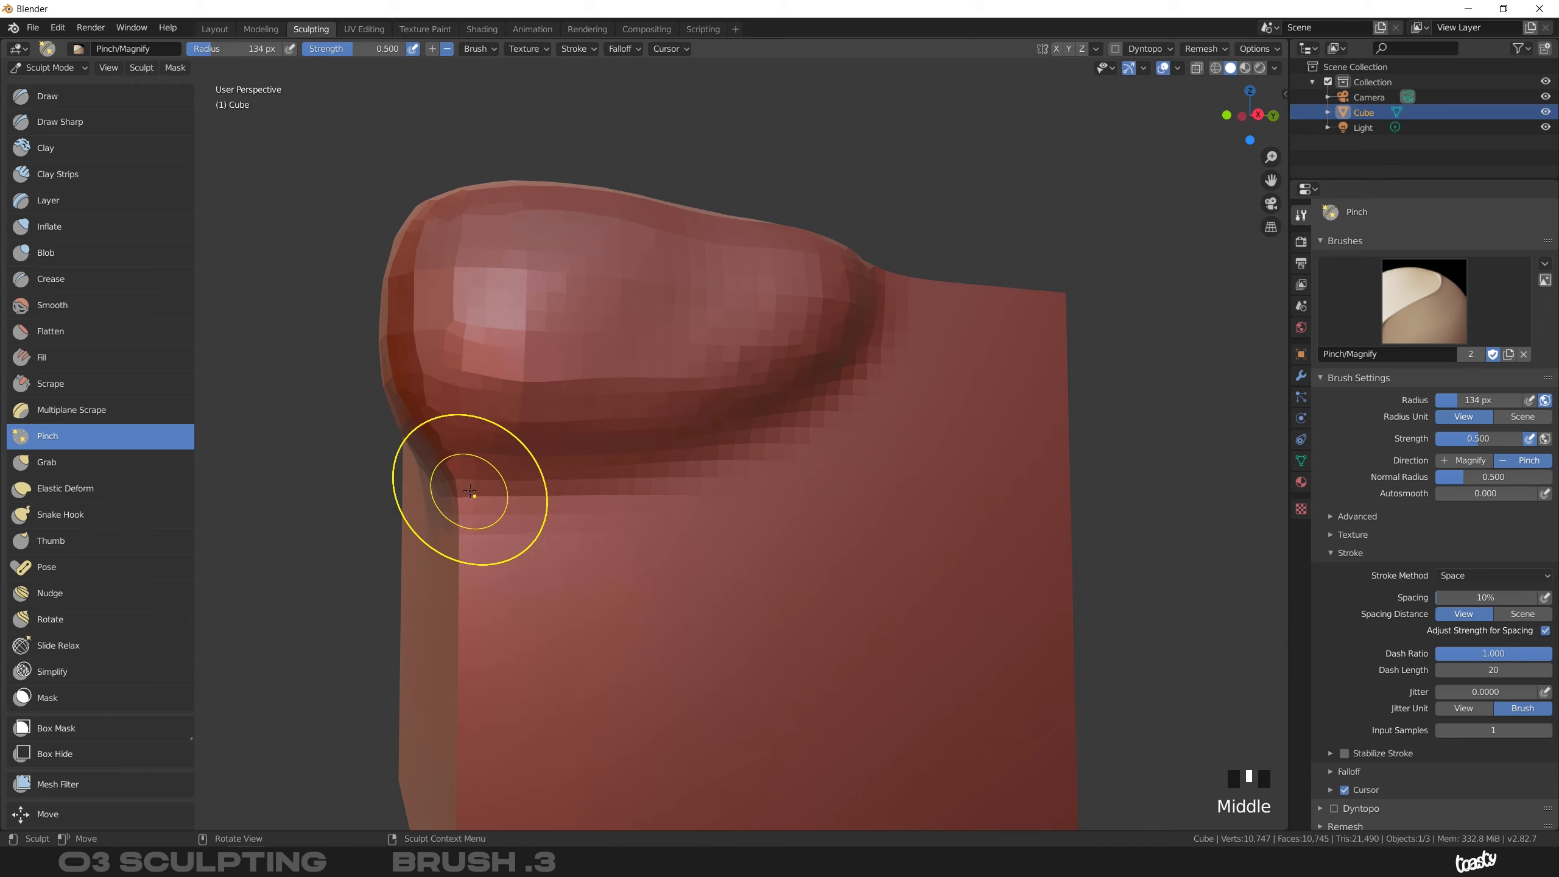
pyautogui.moveTo(470, 492); pyautogui.dragTo(536, 486)
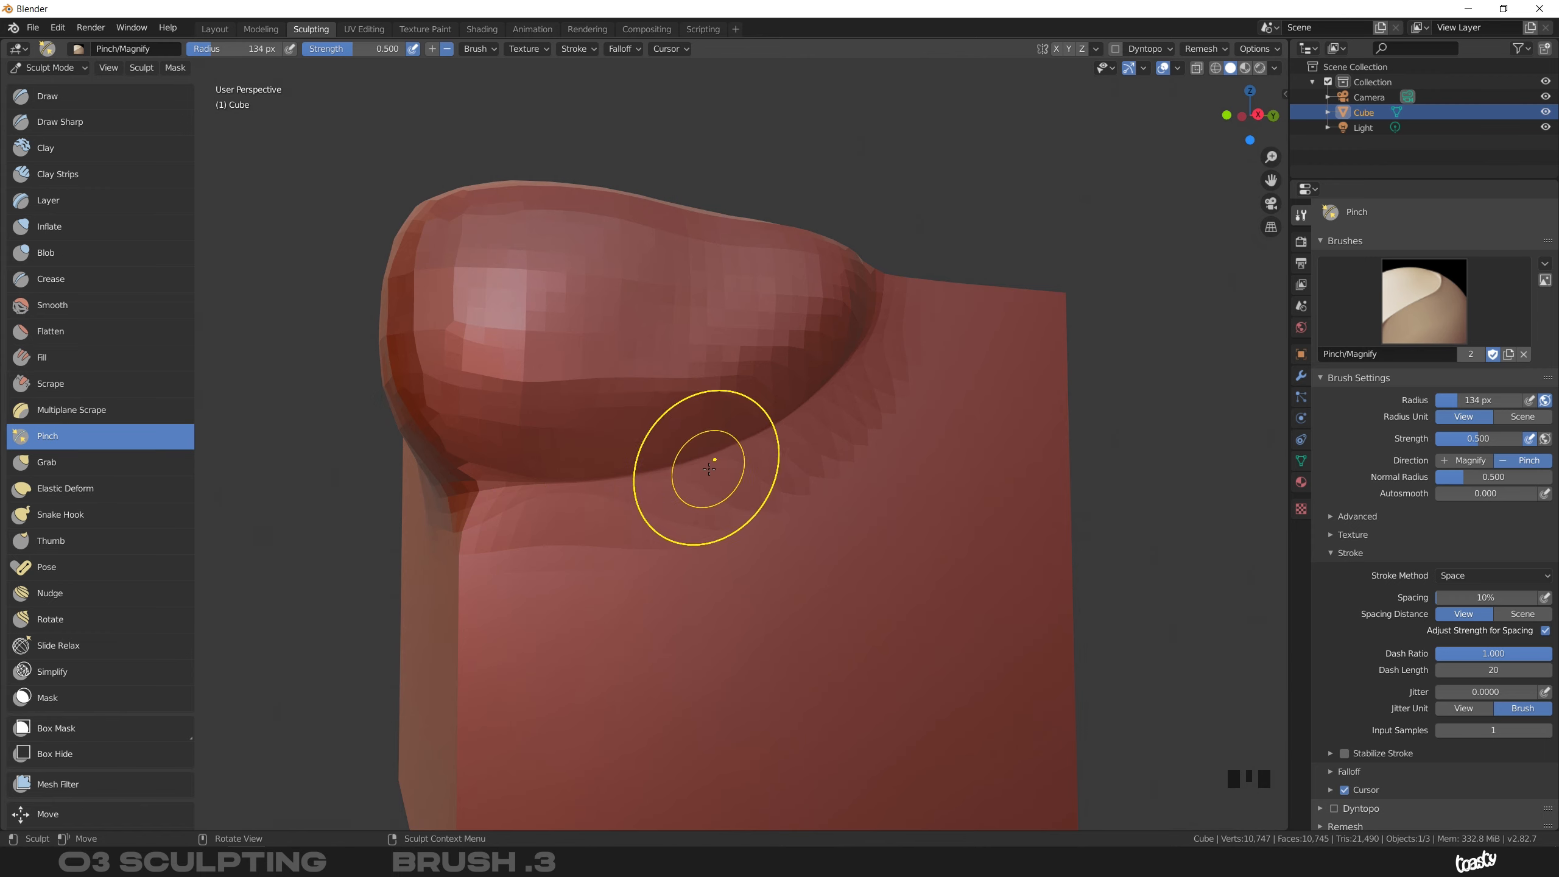
# Pinch across the side of the bulge to form a sharp ridge along its length
pyautogui.moveTo(699, 543); pyautogui.dragTo(628, 466, button='middle')
pyautogui.moveTo(466, 504); pyautogui.dragTo(692, 425)
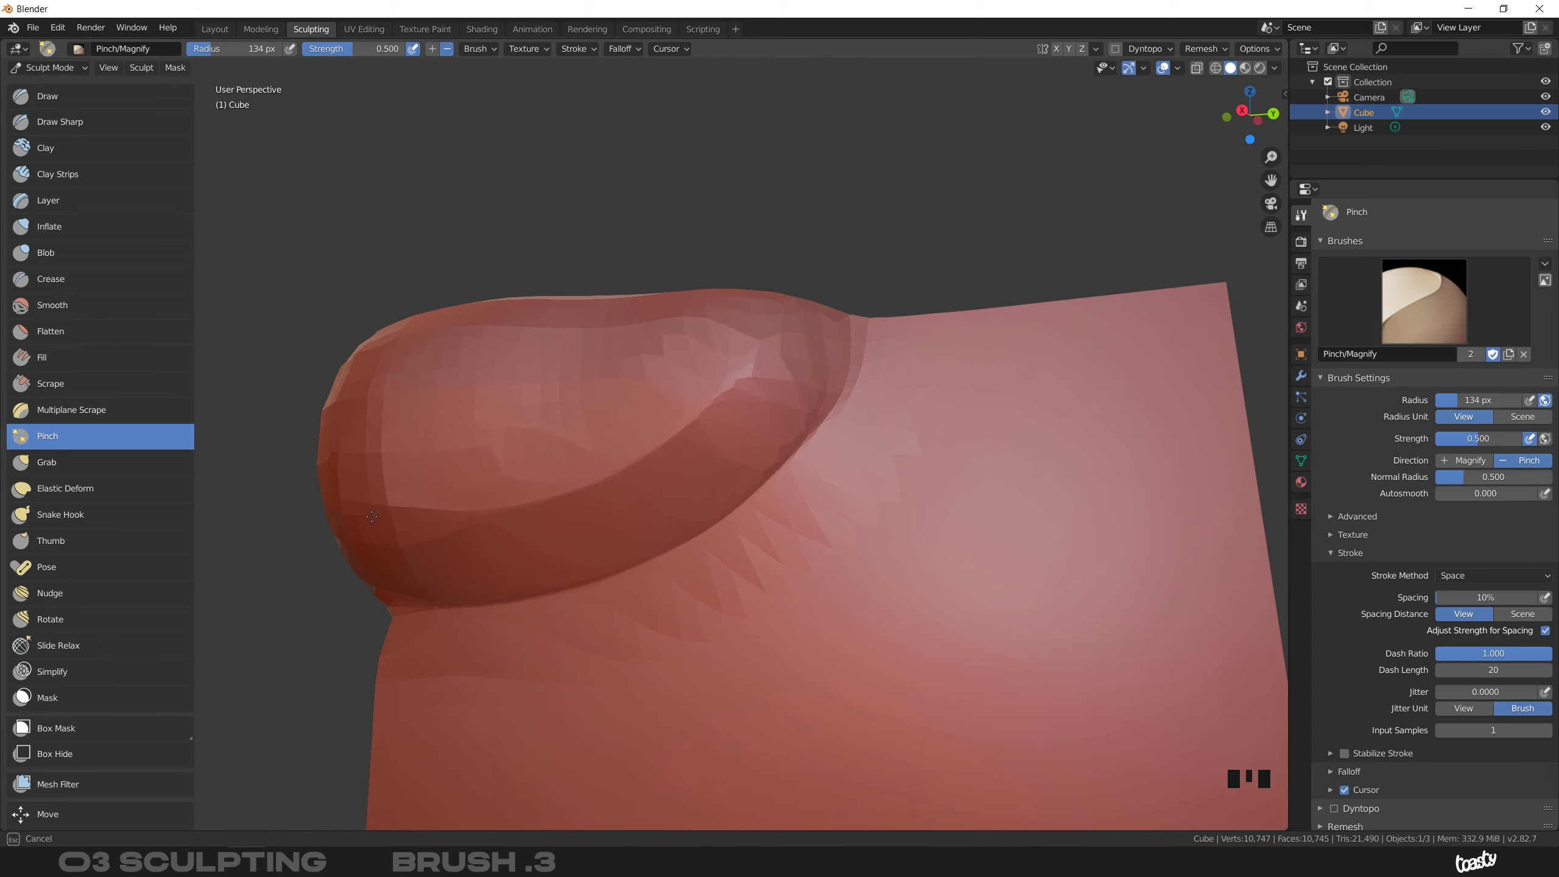
pyautogui.moveTo(772, 371); pyautogui.dragTo(761, 378)
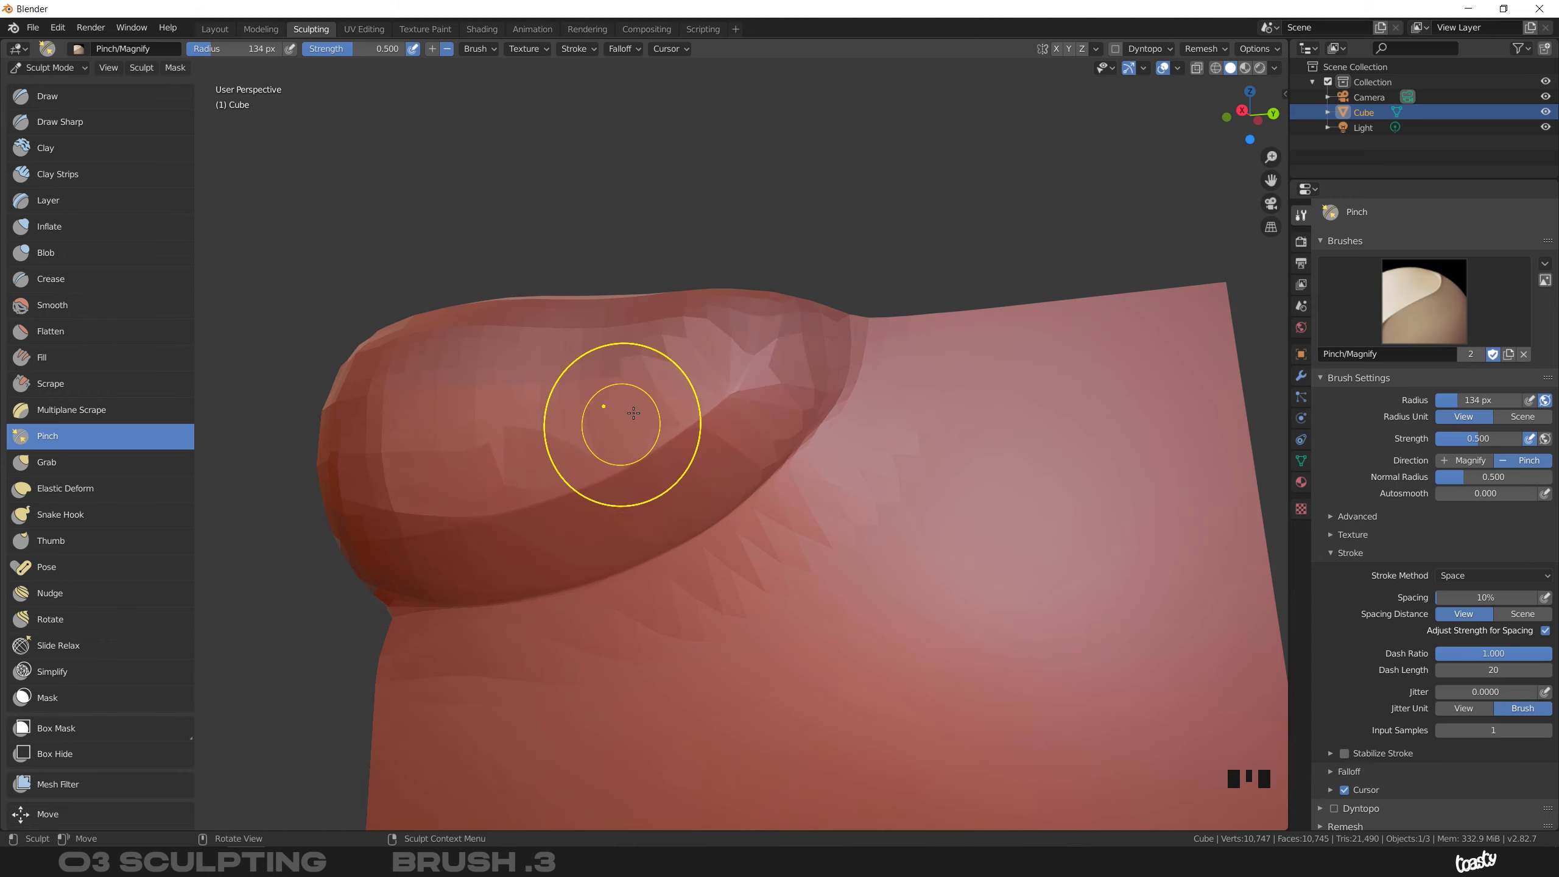
# Try remeshing the pinched cube at the current voxel size and undo the remesh each time
pyautogui.moveTo(640, 502)
pyautogui.mouseDown(button='middle')
pyautogui.moveTo(816, 503)
pyautogui.moveTo(682, 502)
pyautogui.mouseUp(button='middle')
pyautogui.hotkey('ctrl', 'r')
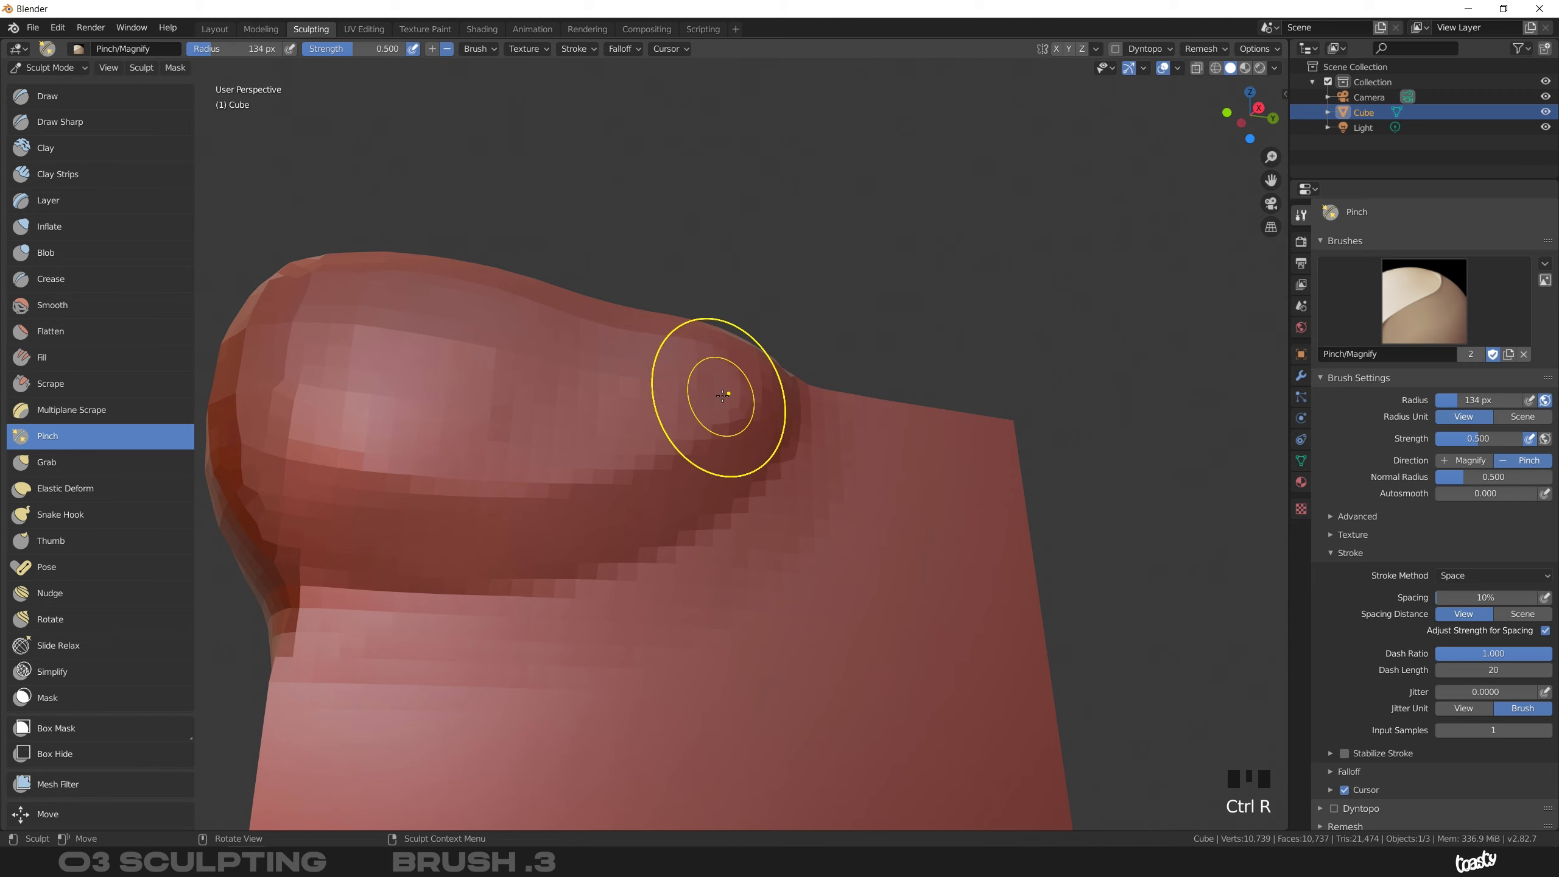
pyautogui.hotkey('ctrl', 'z')
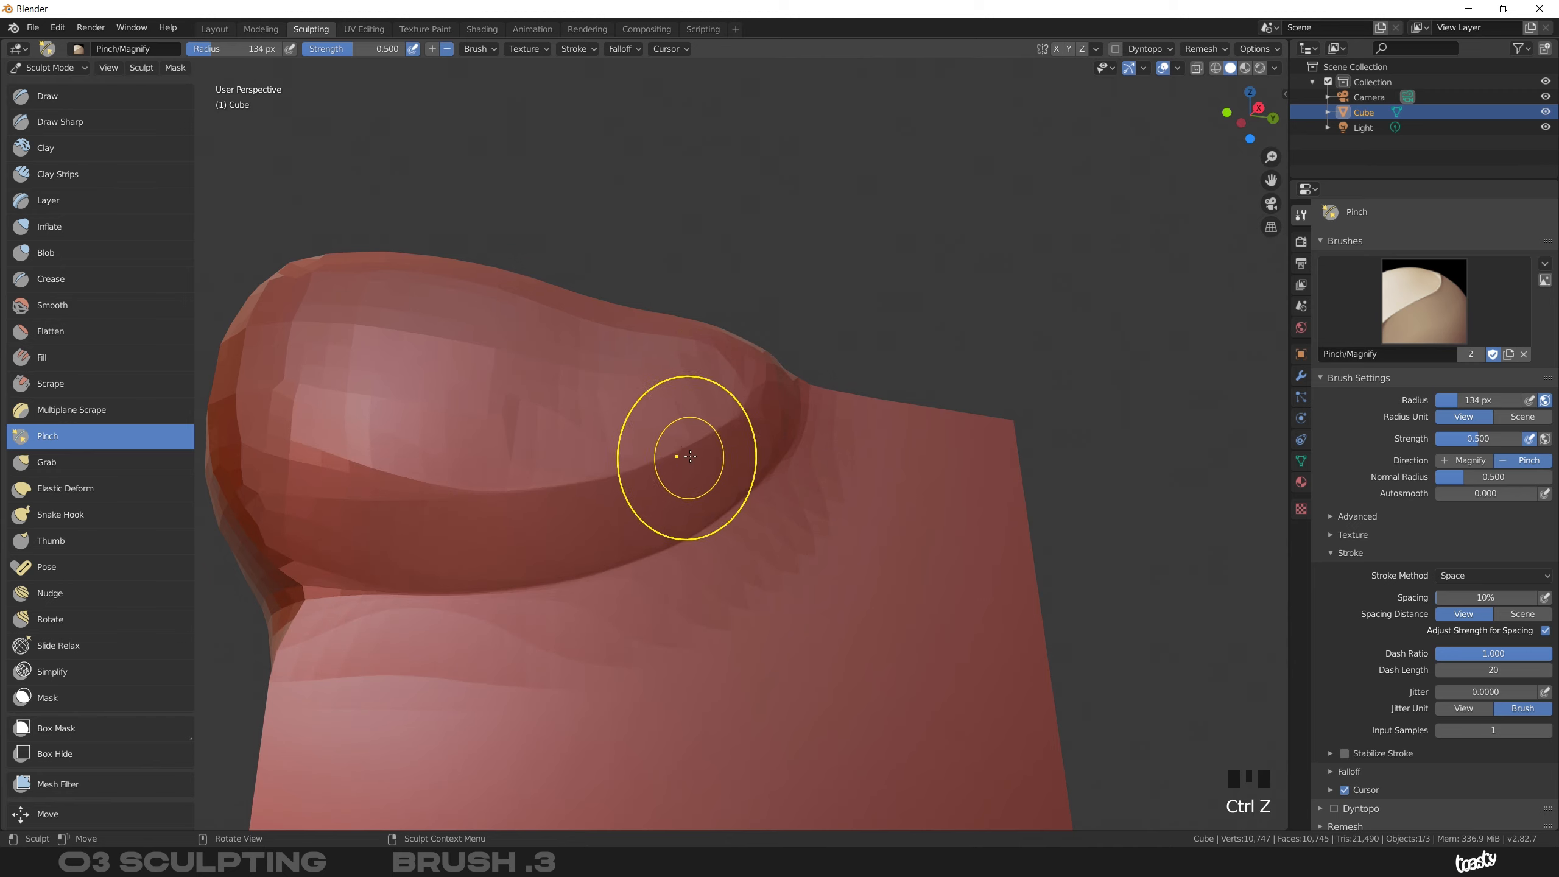
pyautogui.moveTo(689, 411); pyautogui.dragTo(610, 447, button='middle')
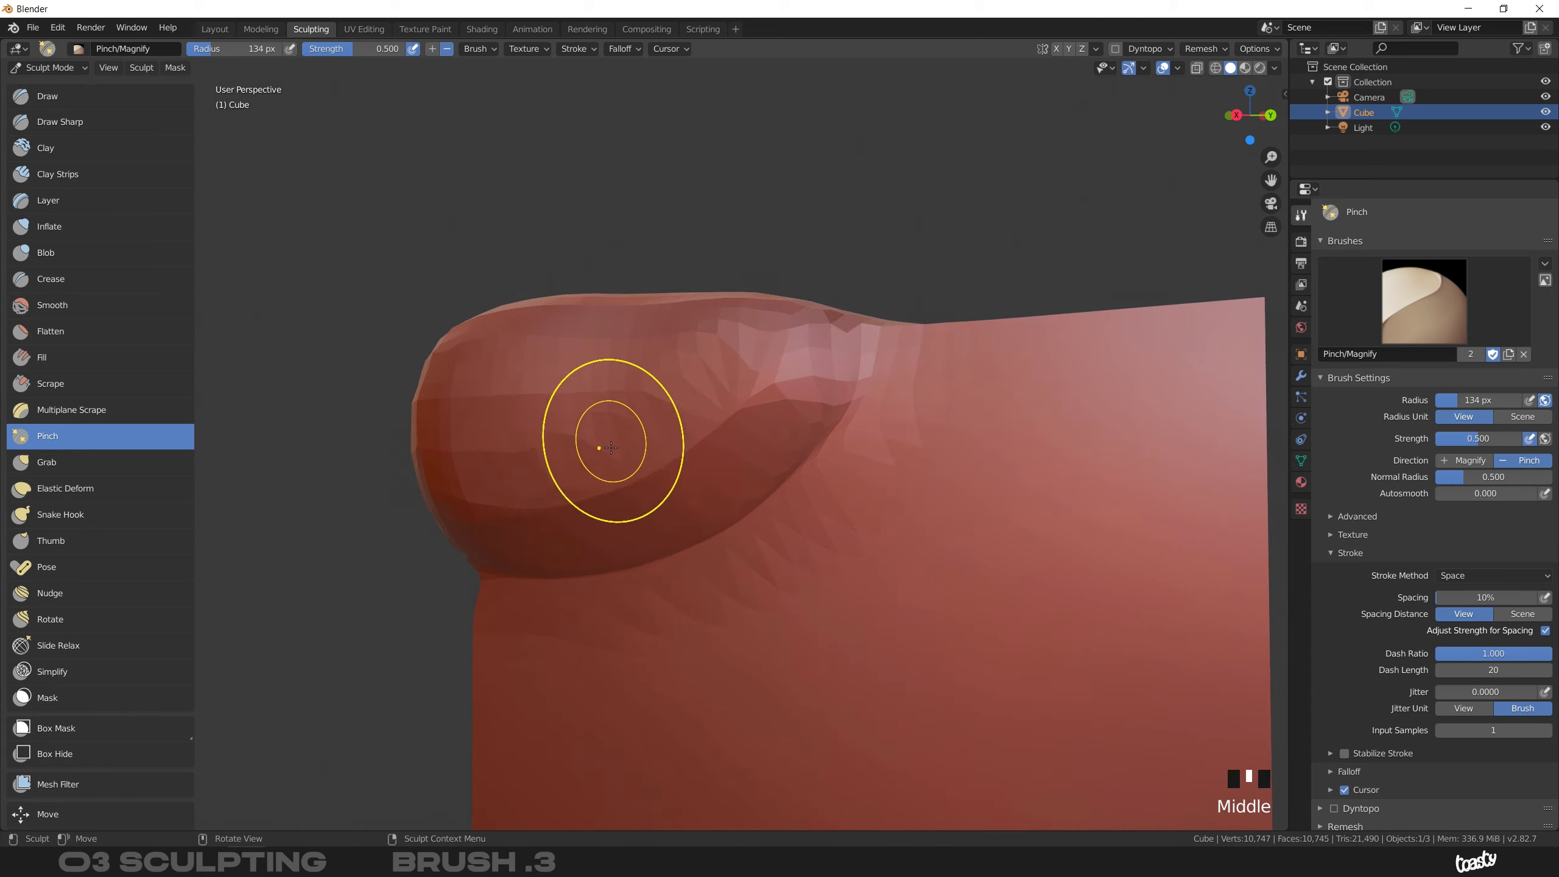
pyautogui.hotkey('ctrl', 'r')
pyautogui.moveTo(829, 449)
pyautogui.mouseDown()
pyautogui.moveTo(826, 430)
pyautogui.moveTo(760, 515)
pyautogui.moveTo(522, 564)
pyautogui.moveTo(836, 418)
pyautogui.moveTo(822, 411)
pyautogui.moveTo(820, 447)
pyautogui.mouseUp()
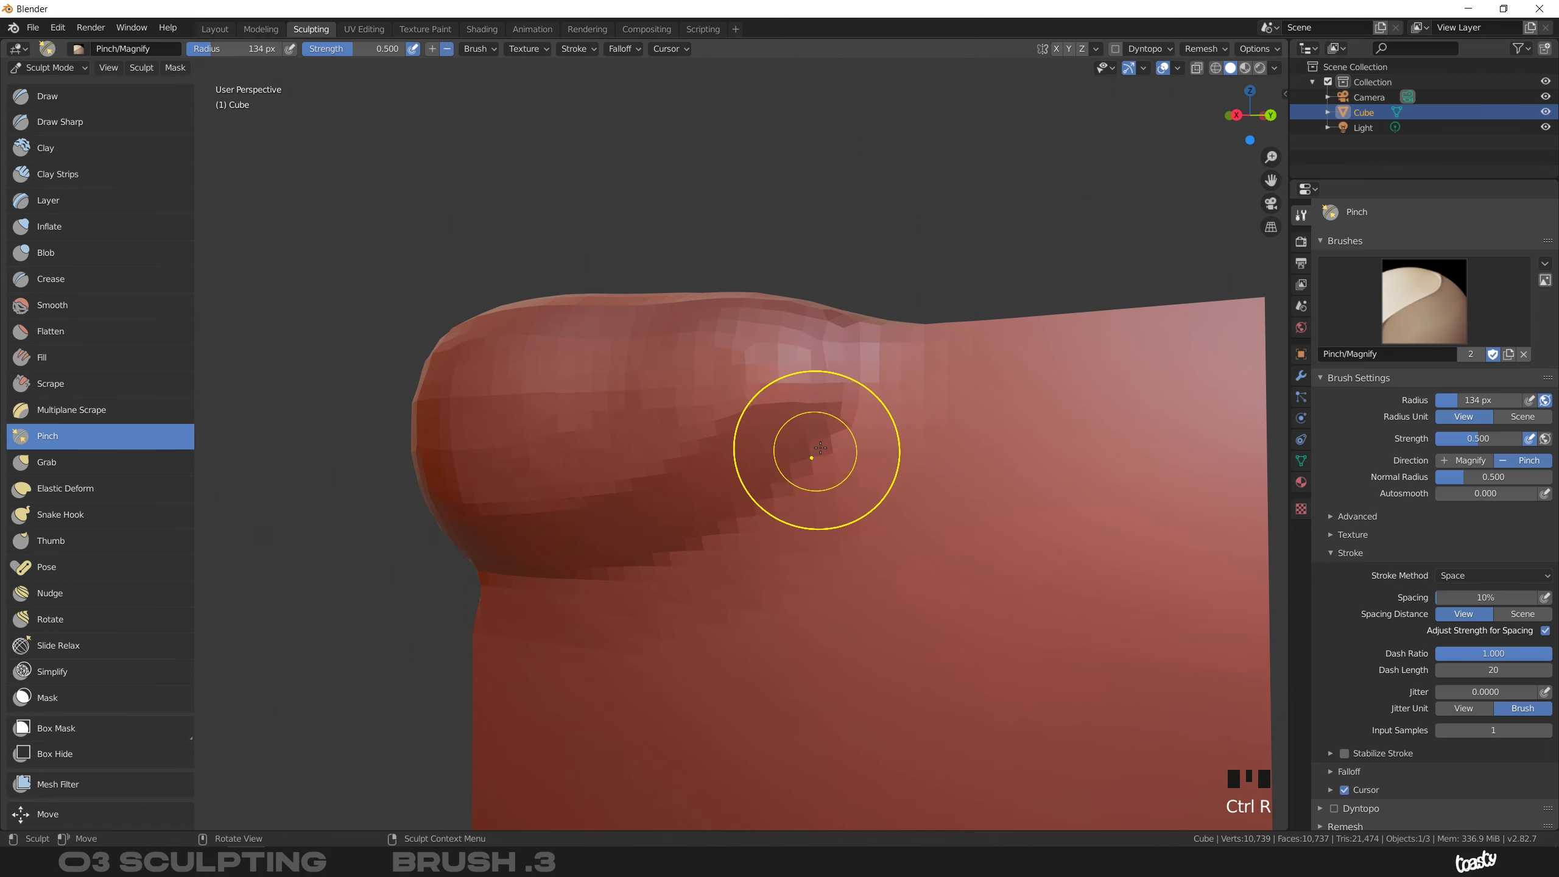
pyautogui.hotkey('ctrl', 'z')
# Reduce the remesh voxel size and remesh the pinched cube at the finer resolution
pyautogui.moveTo(742, 505); pyautogui.dragTo(859, 430, button='middle')
pyautogui.click(1203, 49)
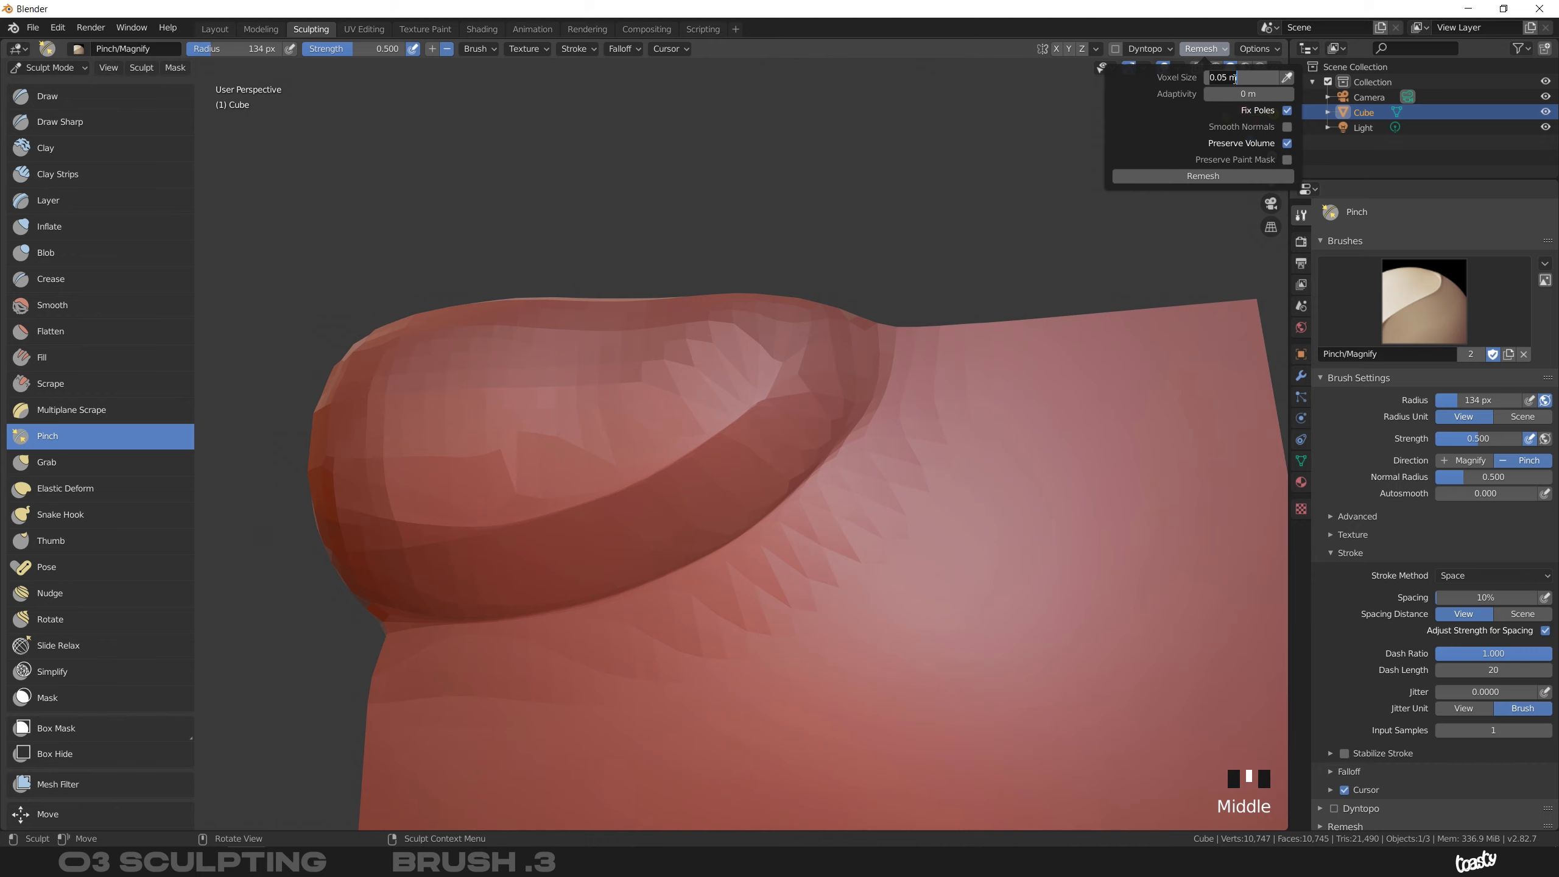
pyautogui.press('Return')
pyautogui.click(1203, 49)
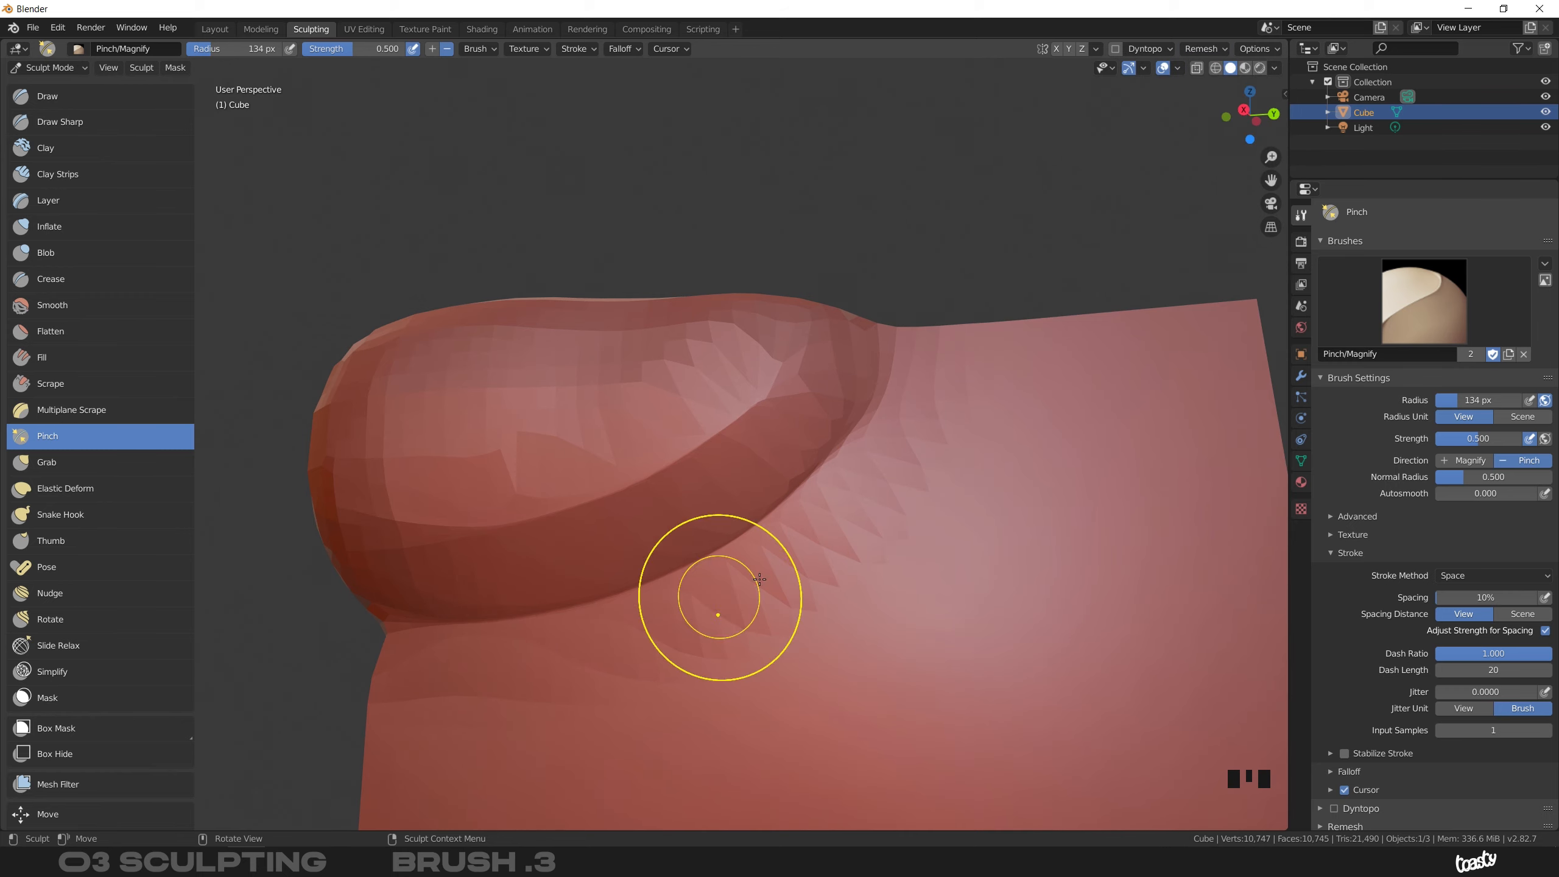
pyautogui.hotkey('ctrl', 'r')
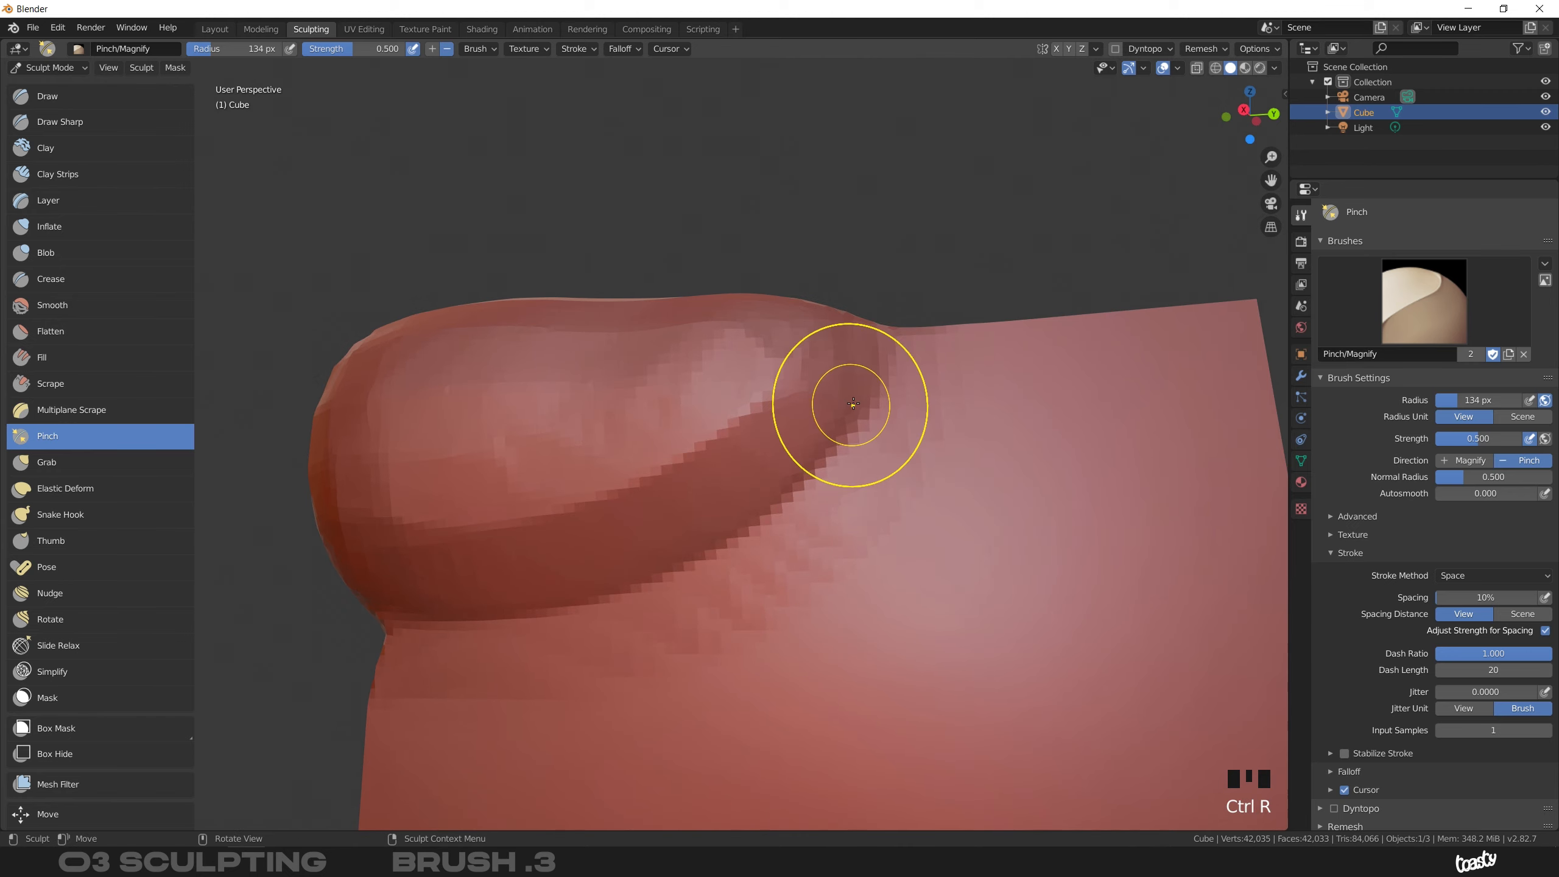
pyautogui.moveTo(574, 645); pyautogui.dragTo(661, 481, button='middle')
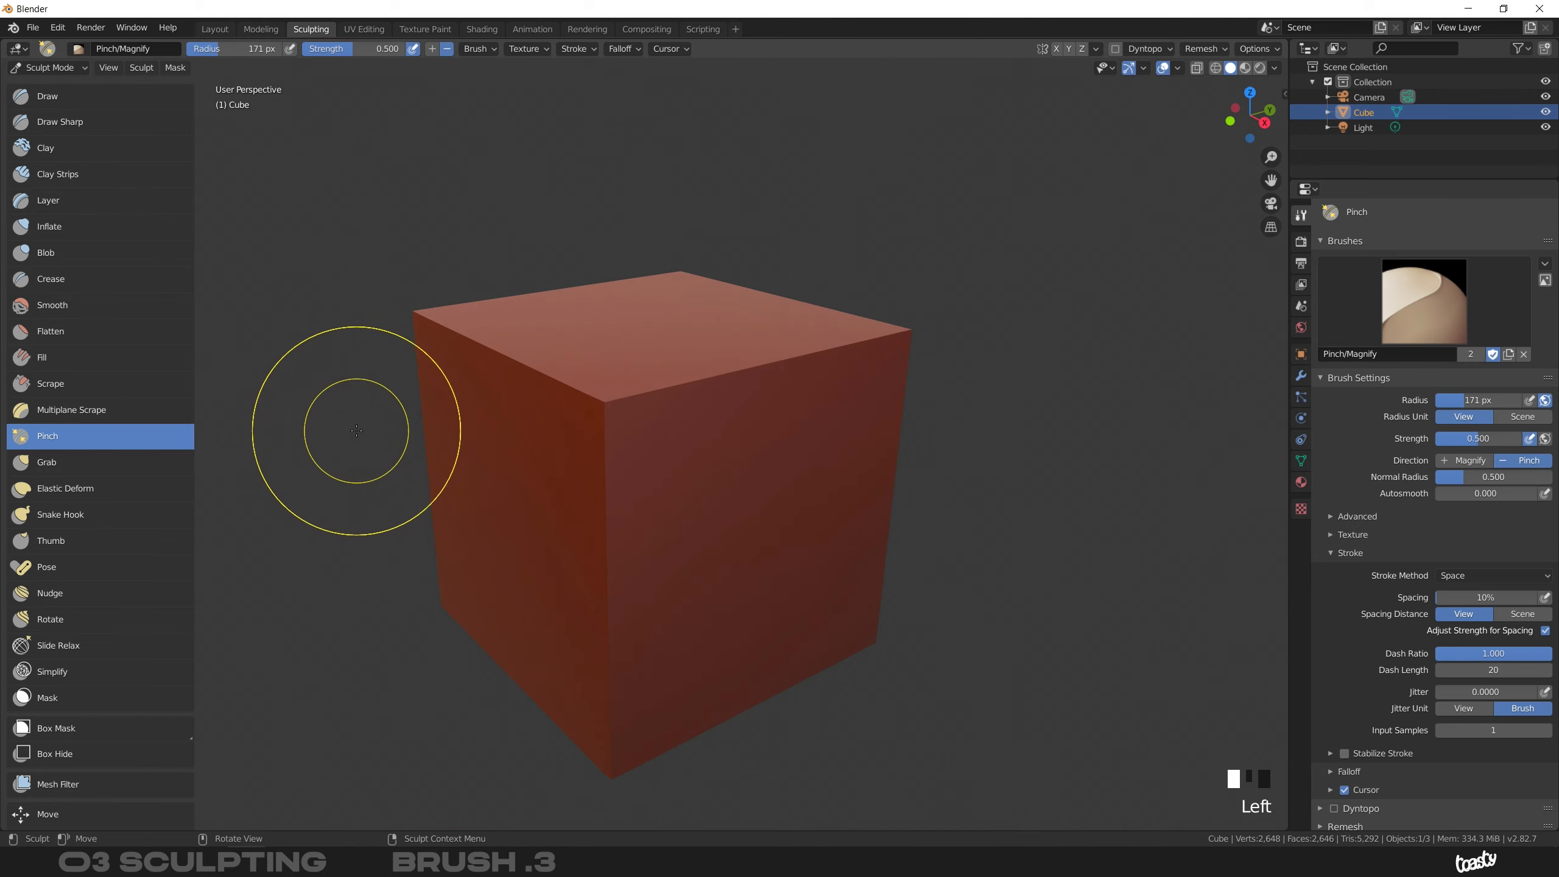
# Switch to the Grab brush and enlarge its radius to 253 px
pyautogui.click(61, 463)
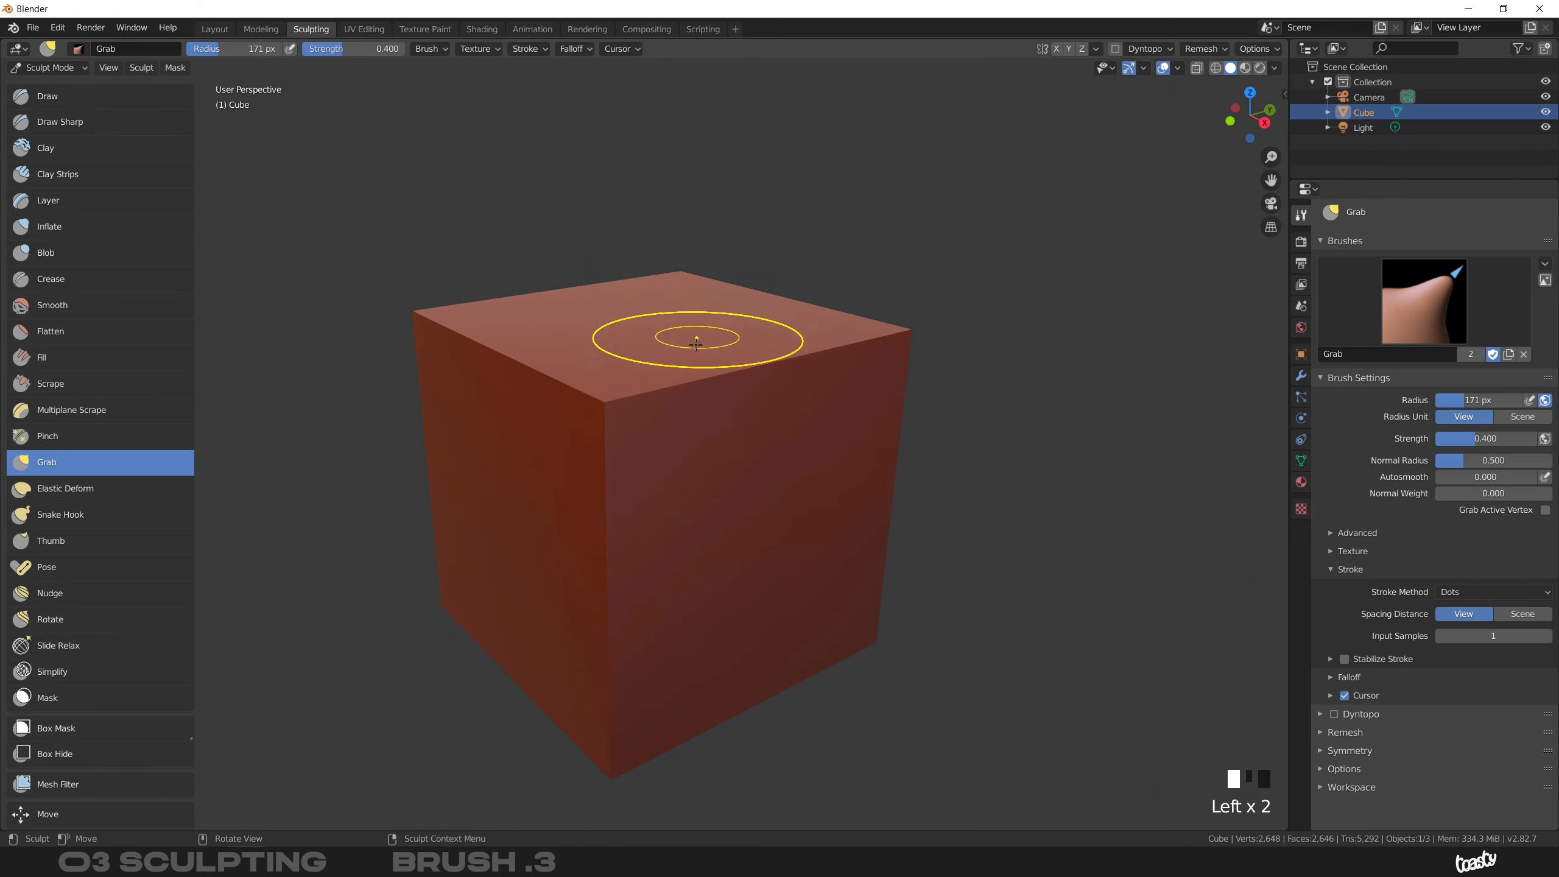
pyautogui.press('x')
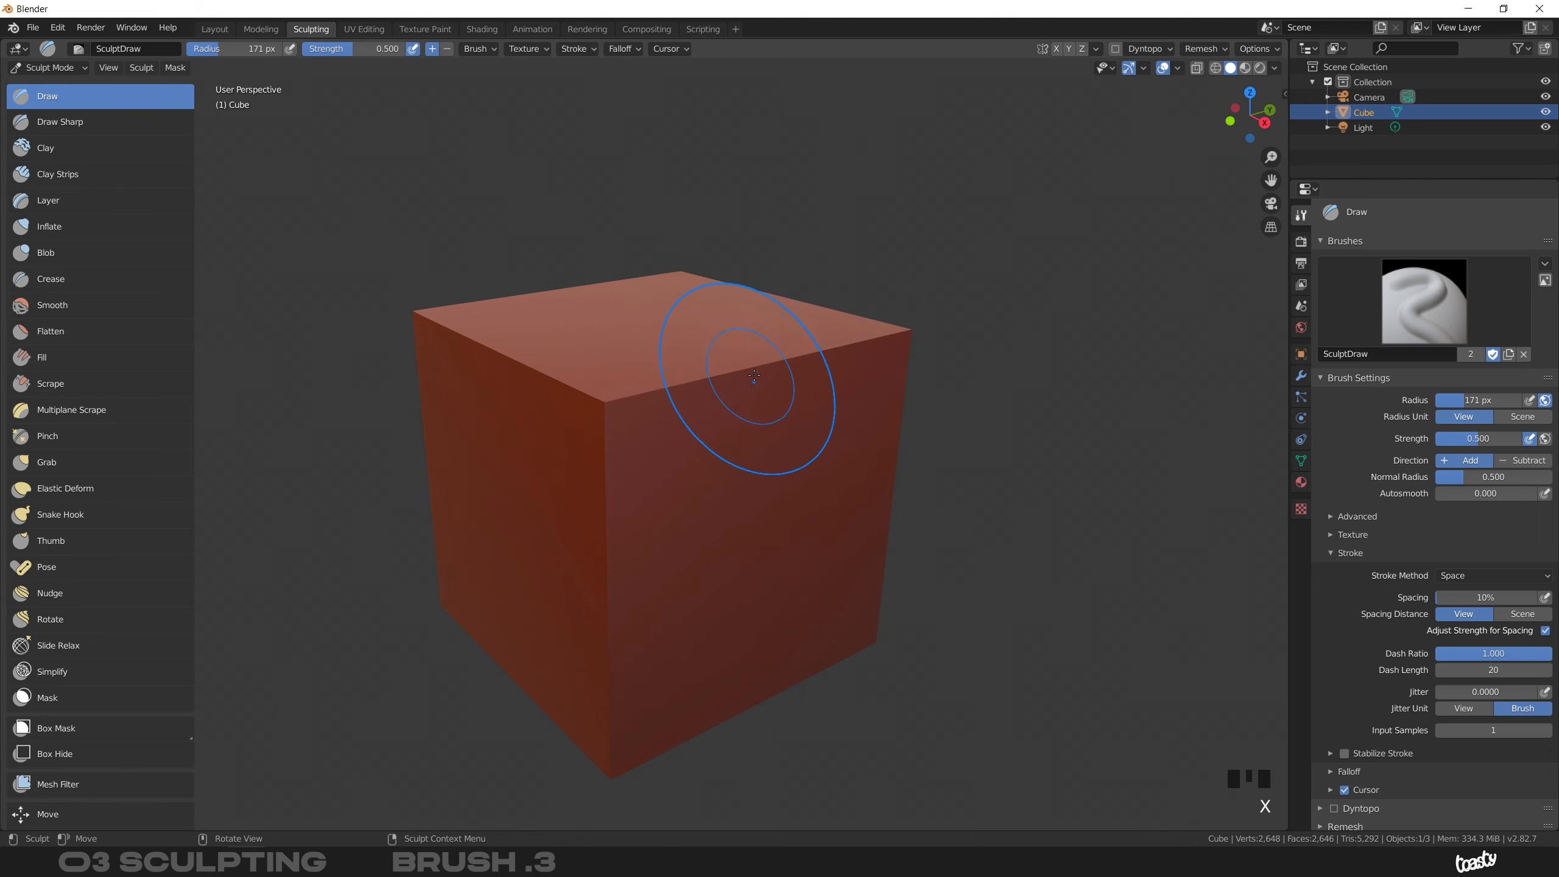
pyautogui.press('g')
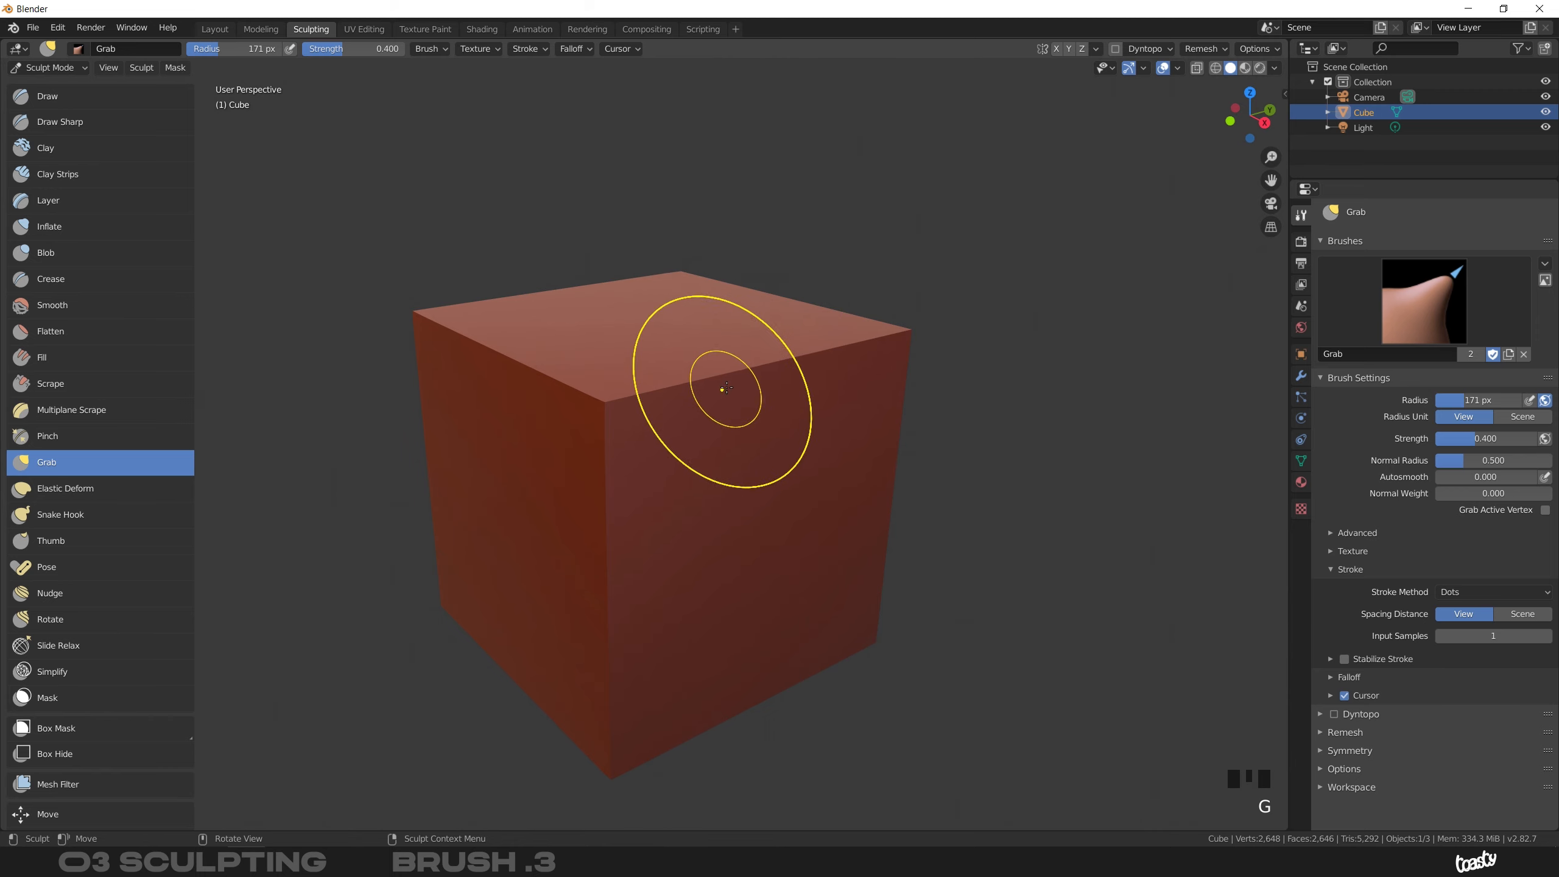
pyautogui.press('f')
pyautogui.click(879, 387)
pyautogui.moveTo(738, 401); pyautogui.dragTo(754, 401, button='middle')
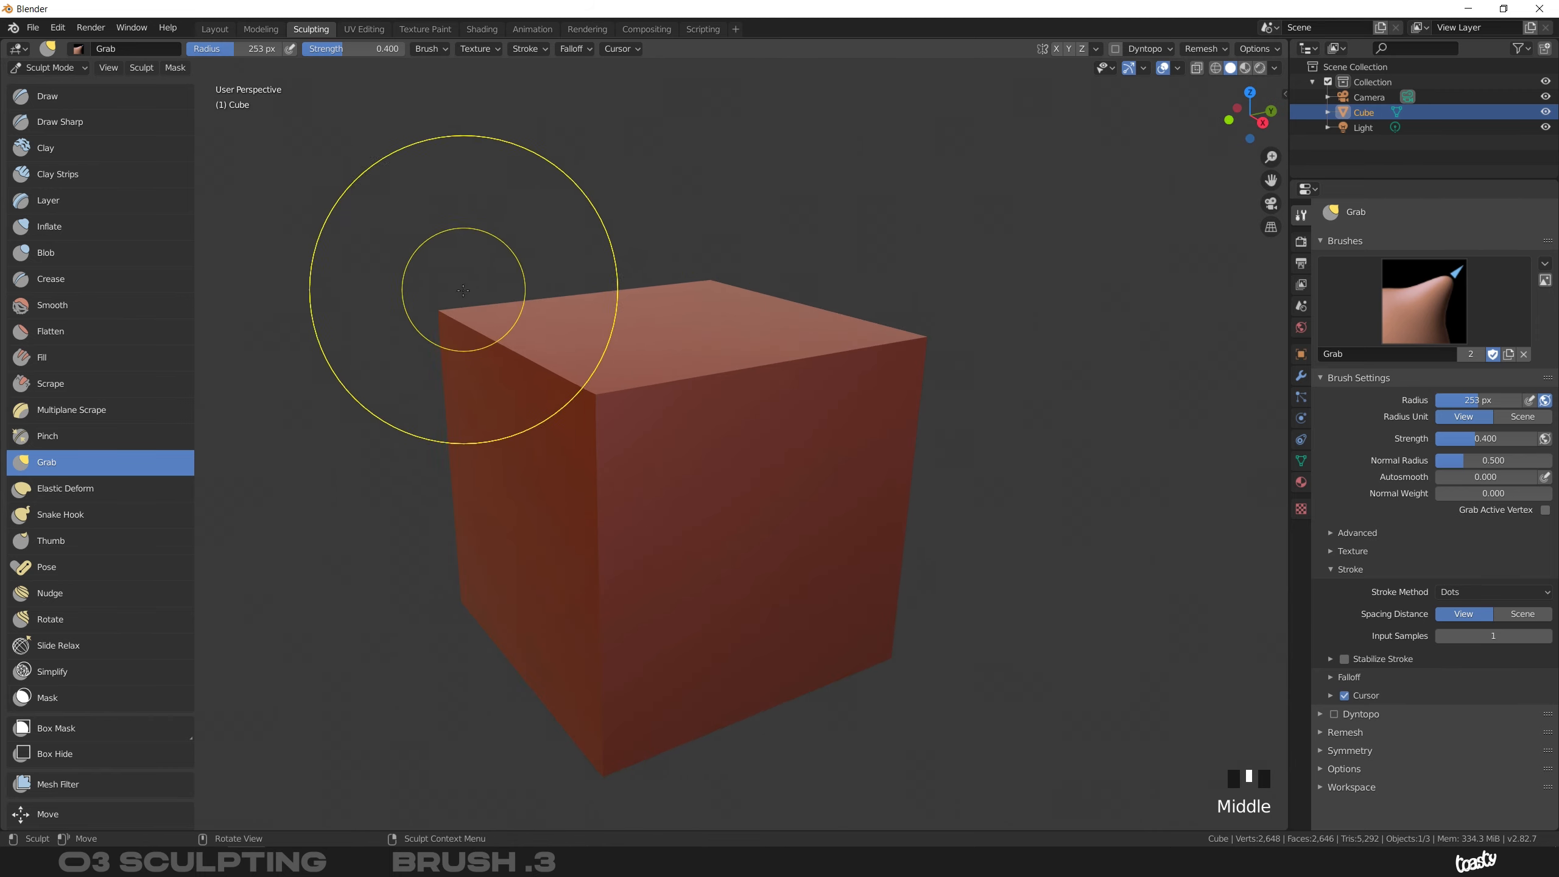
# Pull an upper corner and the middle of the cube's top face with a large Grab brush, and undo the pulls
pyautogui.moveTo(456, 315)
pyautogui.mouseDown()
pyautogui.moveTo(614, 215)
pyautogui.moveTo(260, 333)
pyautogui.moveTo(487, 209)
pyautogui.moveTo(454, 307)
pyautogui.moveTo(417, 344)
pyautogui.moveTo(468, 268)
pyautogui.moveTo(541, 289)
pyautogui.moveTo(430, 344)
pyautogui.mouseUp()
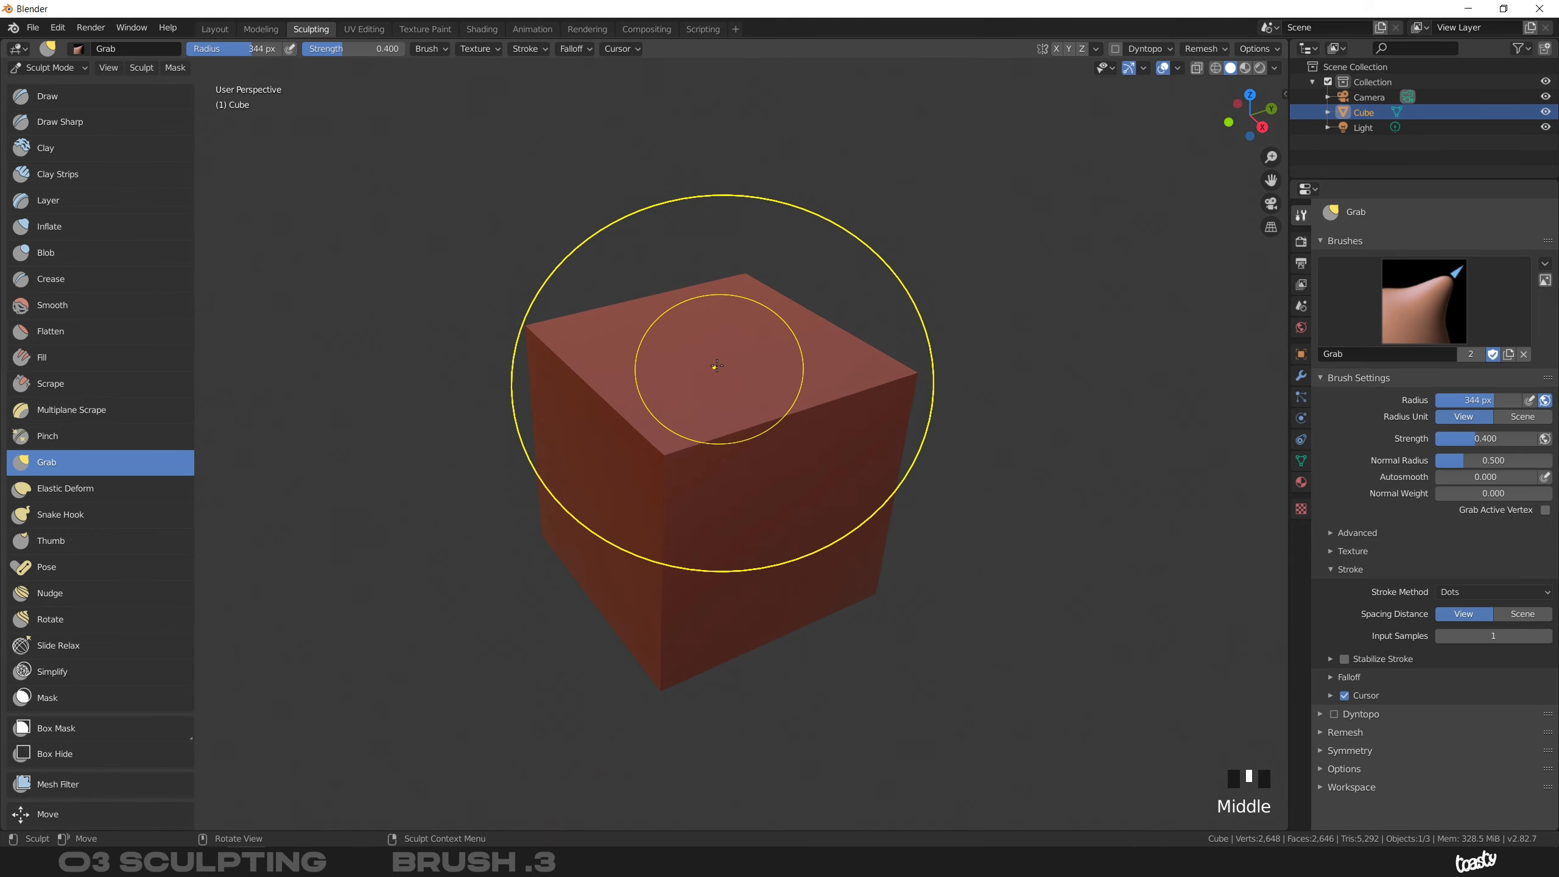
pyautogui.moveTo(713, 331); pyautogui.dragTo(716, 331)
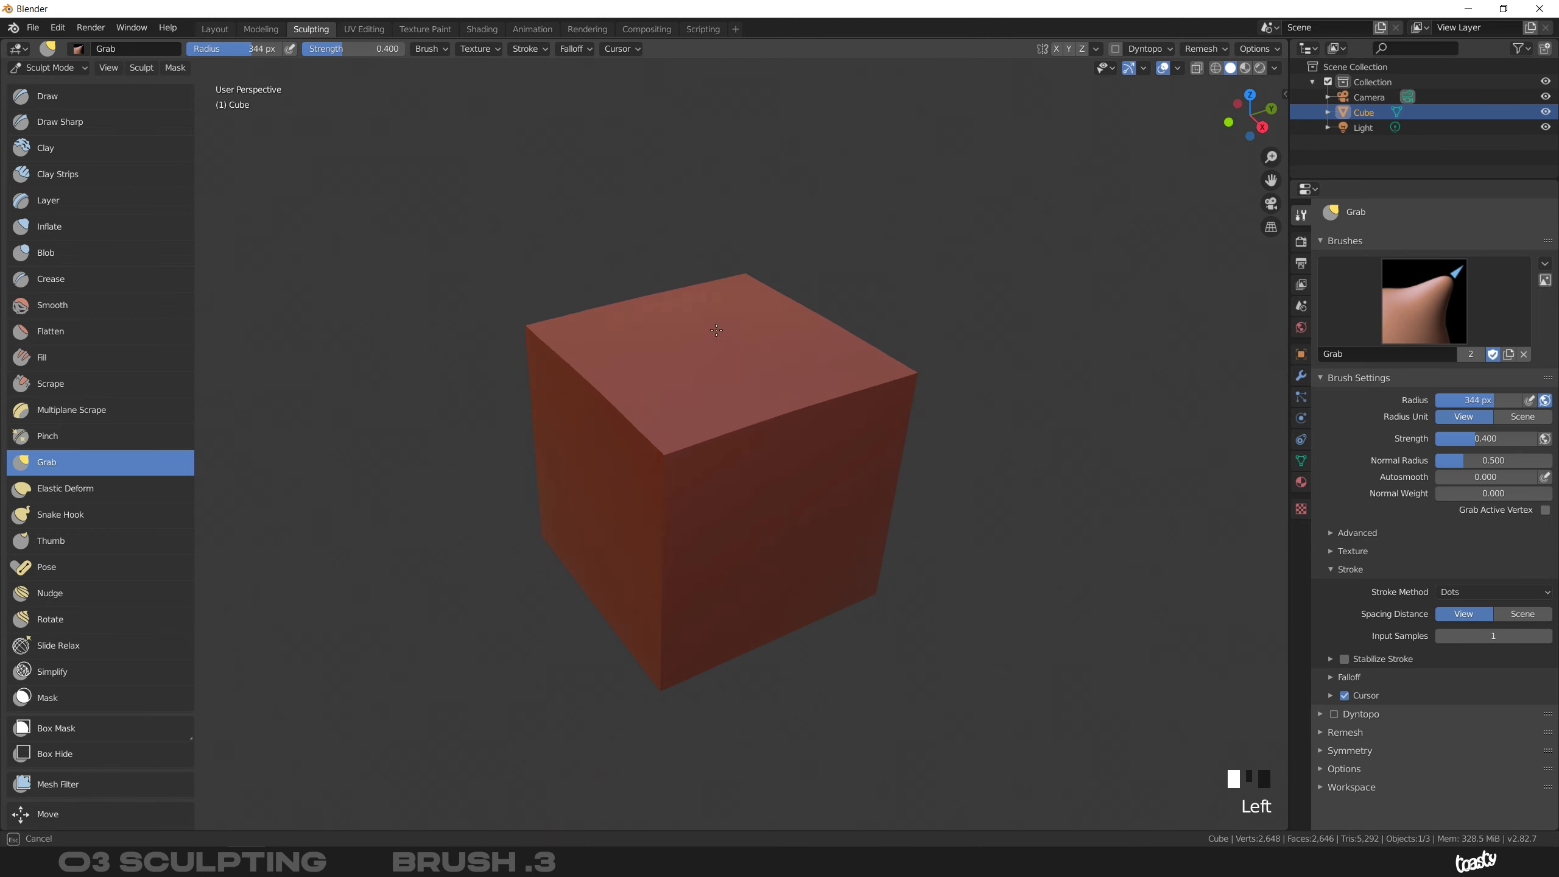
pyautogui.moveTo(849, 229); pyautogui.dragTo(595, 136)
pyautogui.moveTo(290, 142)
pyautogui.mouseDown()
pyautogui.moveTo(746, 215)
pyautogui.moveTo(836, 259)
pyautogui.mouseUp()
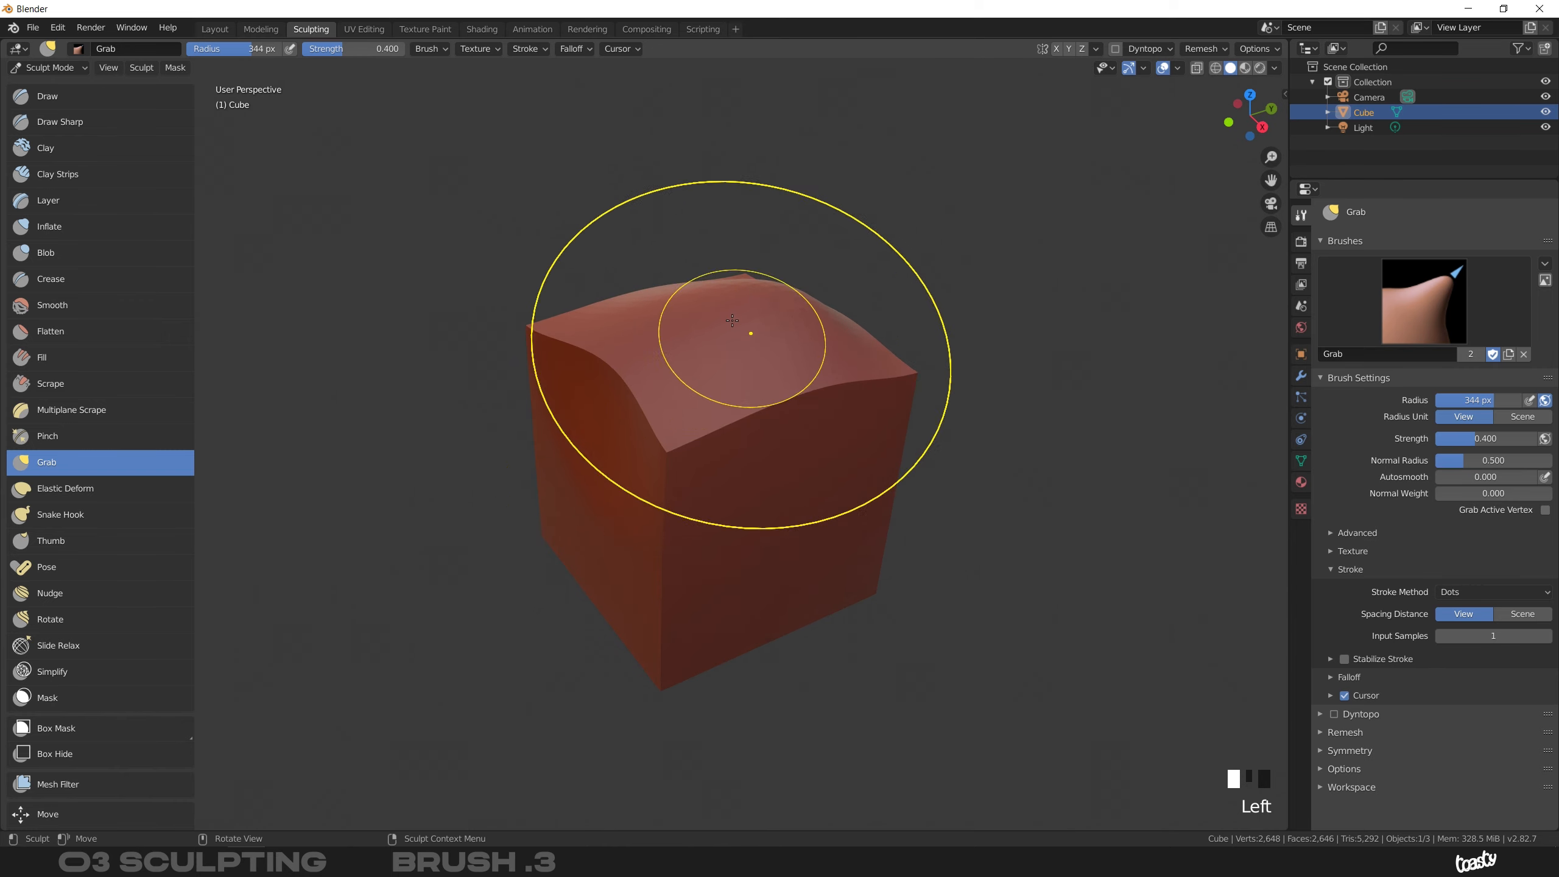
pyautogui.hotkey('ctrl', 'z')
# Reduce the Grab radius to 63 px, pull narrow spikes from the cube's upper edge and top face, and undo them
pyautogui.press('f')
pyautogui.press('f')
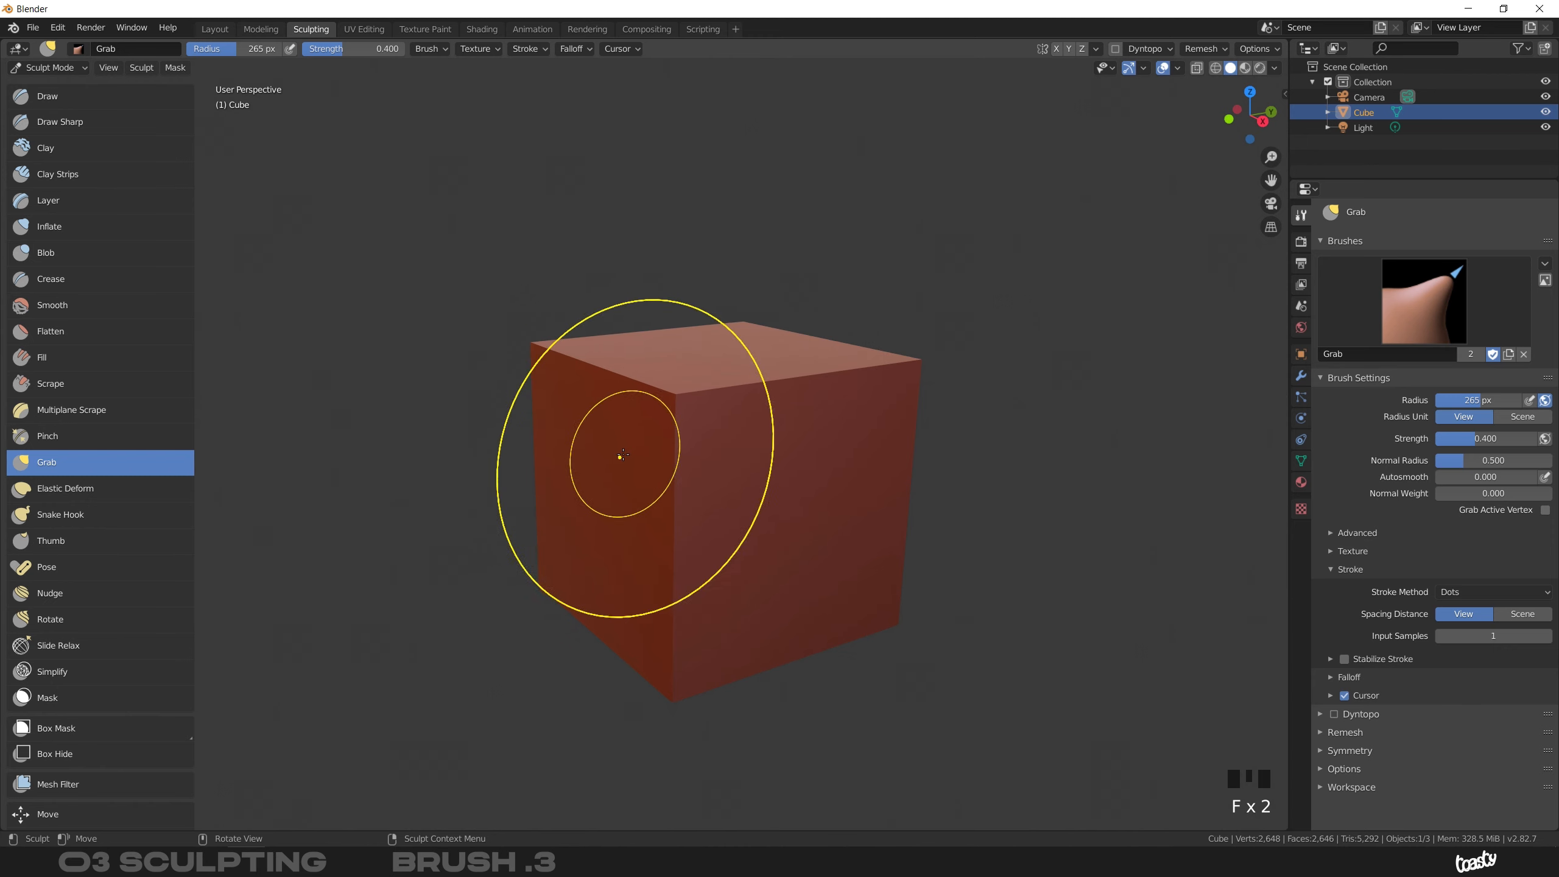
pyautogui.press('f')
pyautogui.click(555, 465)
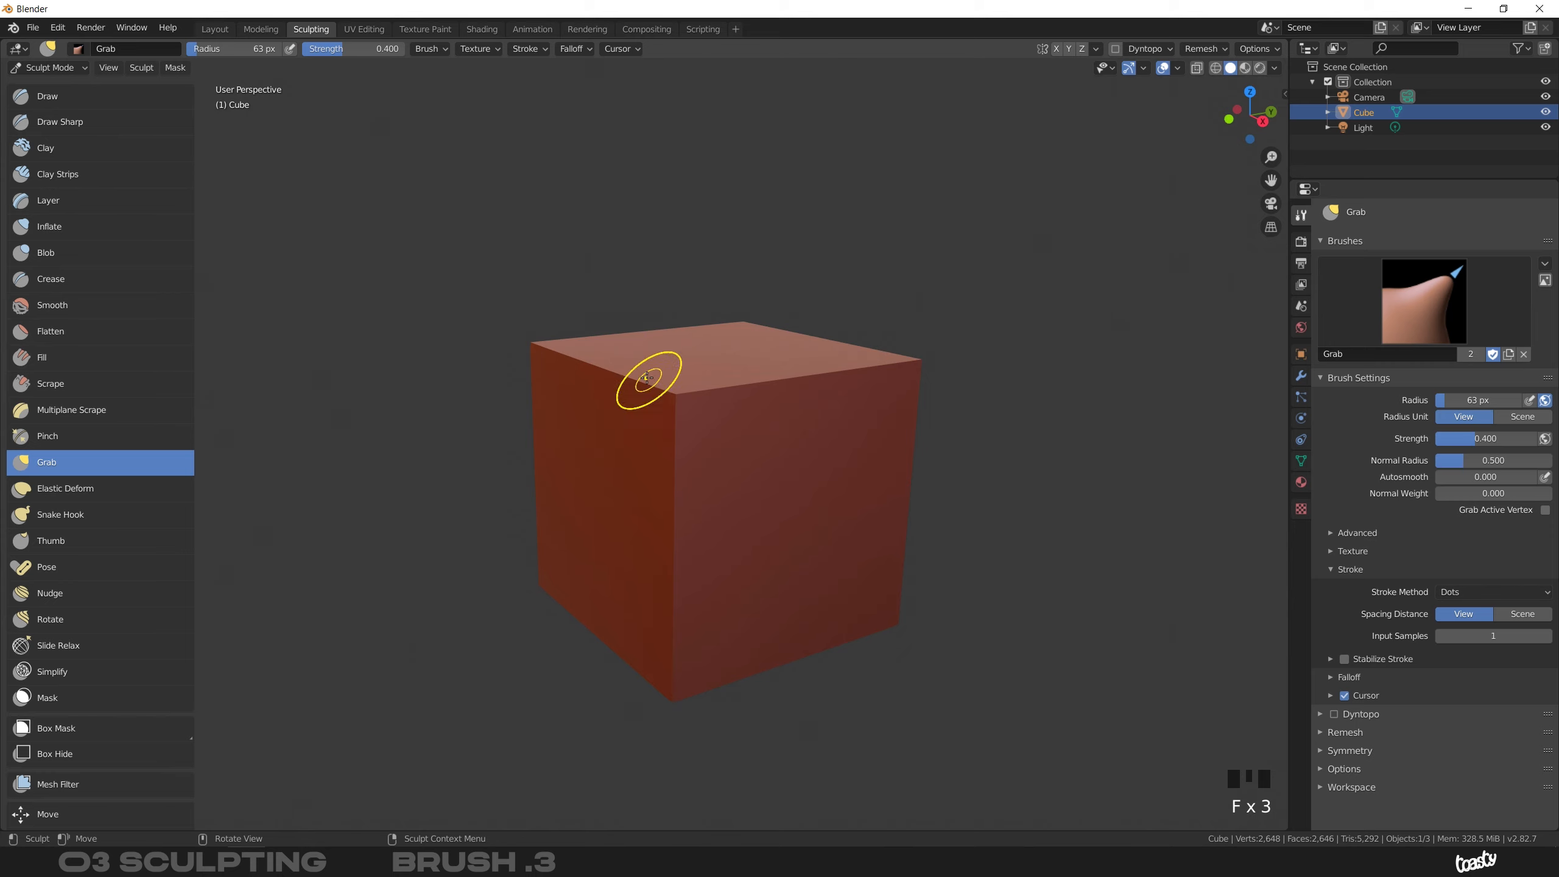
pyautogui.keyDown('ctrl'); pyautogui.moveTo(623, 435); pyautogui.dragTo(613, 369, button='middle'); pyautogui.keyUp('ctrl')
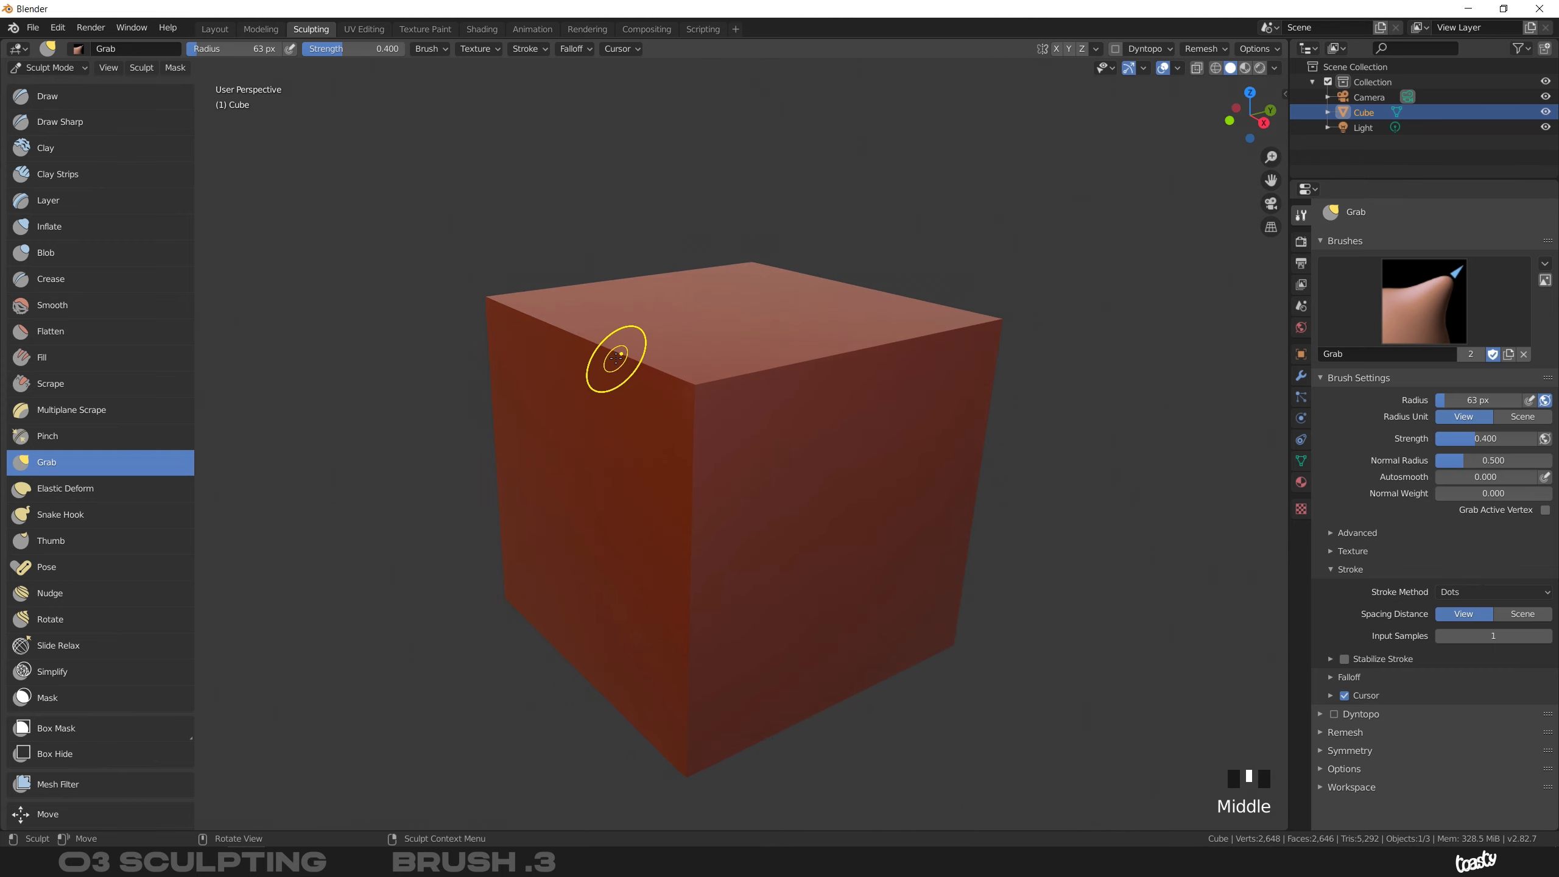
pyautogui.moveTo(612, 390)
pyautogui.mouseDown()
pyautogui.moveTo(489, 403)
pyautogui.moveTo(430, 388)
pyautogui.moveTo(665, 382)
pyautogui.moveTo(348, 391)
pyautogui.mouseUp()
pyautogui.moveTo(685, 337); pyautogui.dragTo(702, 146)
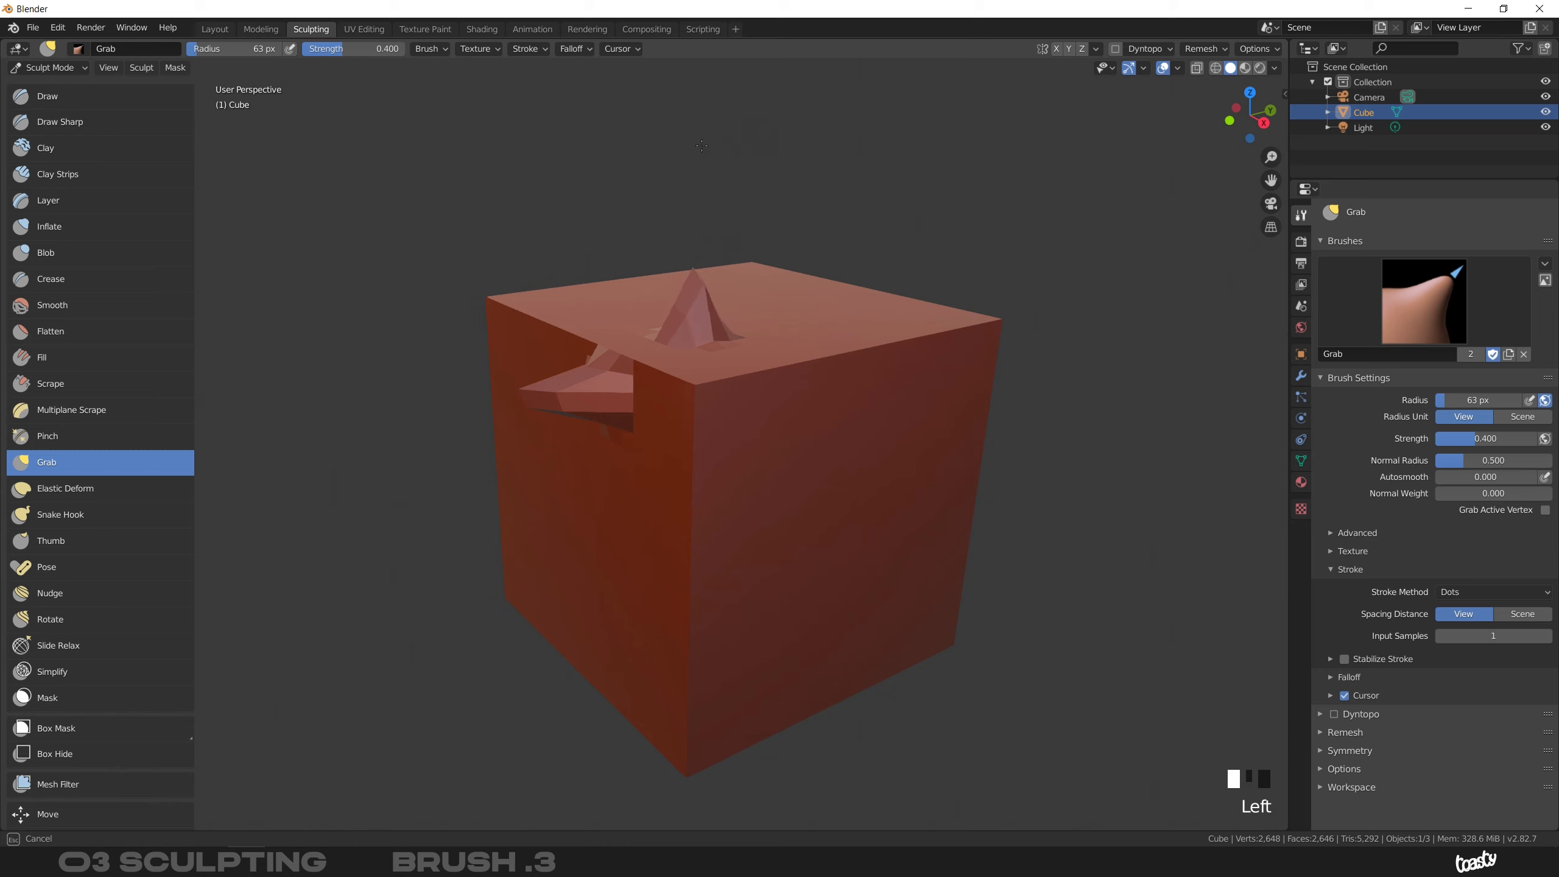
pyautogui.hotkey('ctrl', 'z')
pyautogui.hotkey('ctrl', 'z')
pyautogui.hotkey('ctrl', 'z')
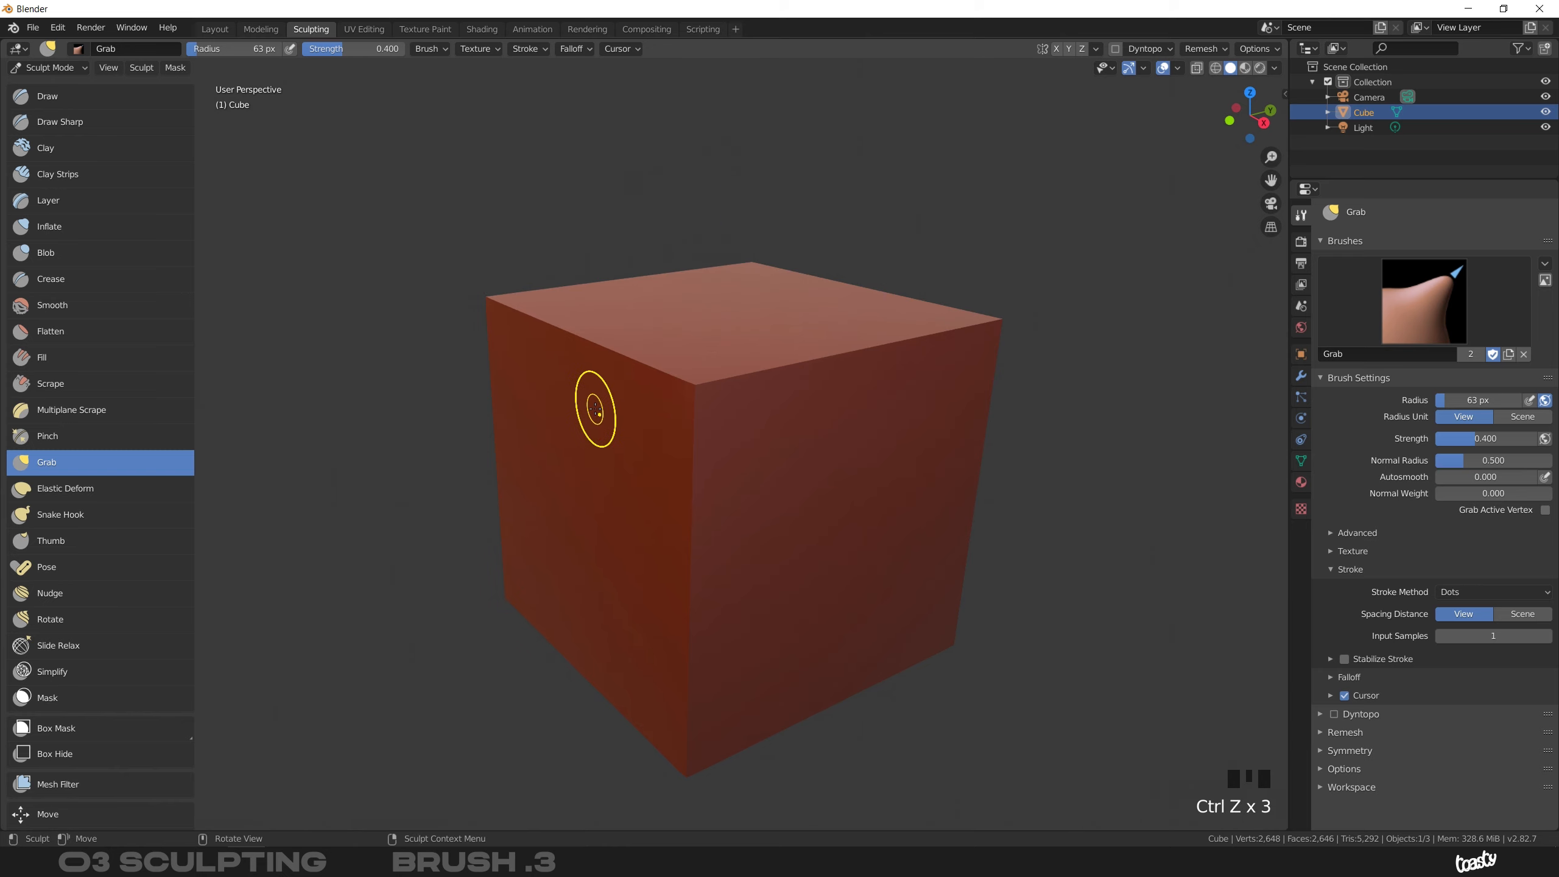
# Enlarge the Grab radius to 237 px and move the middle of the cube's top face in and out along its normal
pyautogui.press('f')
pyautogui.click(858, 315)
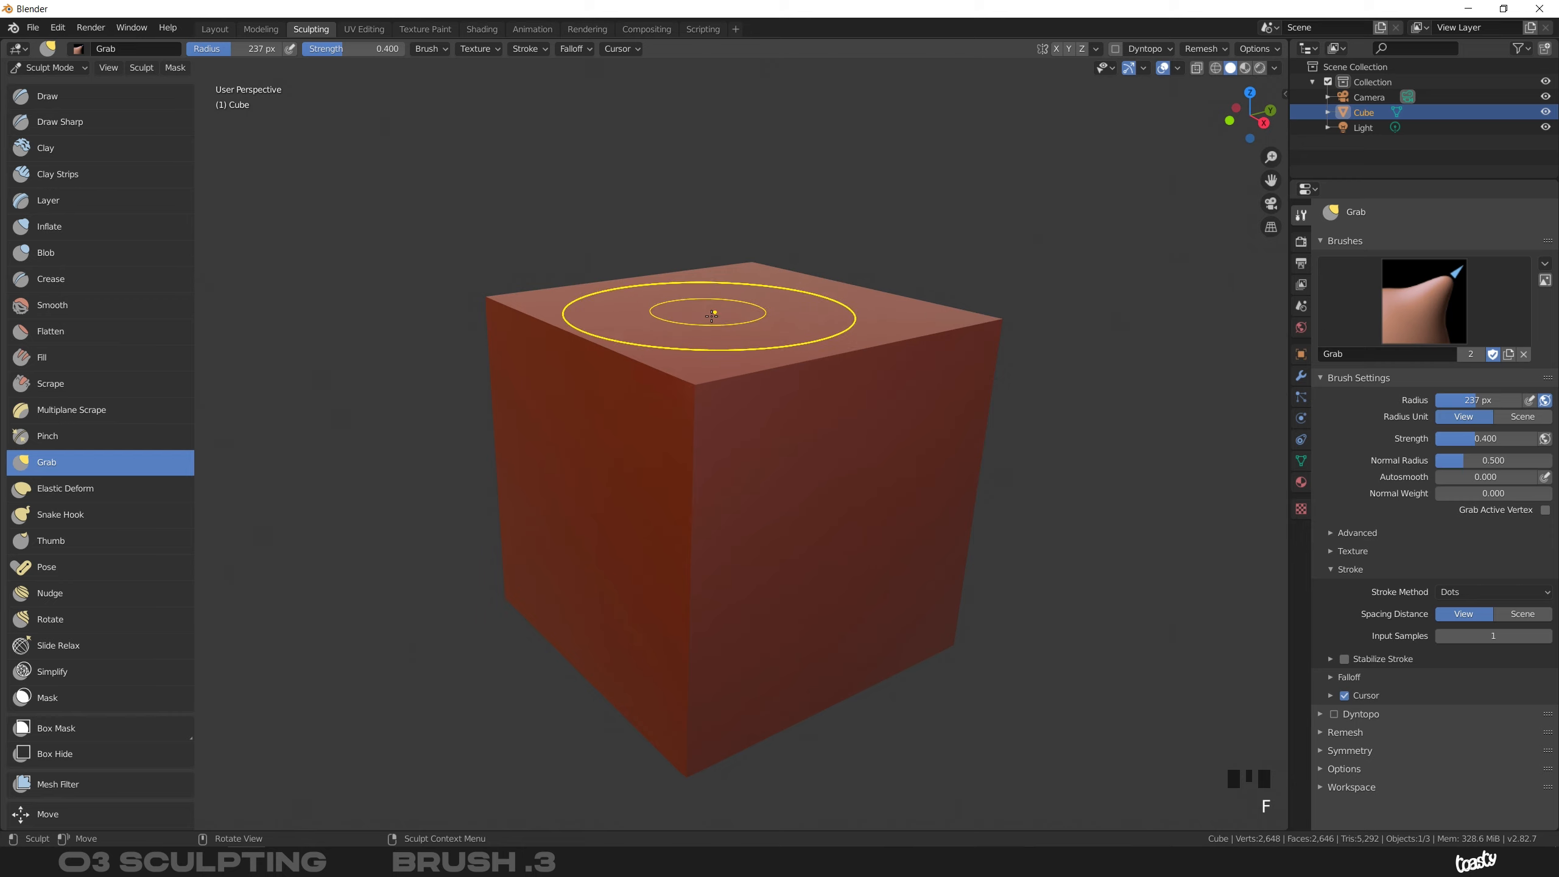
pyautogui.keyDown('ctrl'); pyautogui.moveTo(724, 310); pyautogui.dragTo(693, 337, button='middle'); pyautogui.keyUp('ctrl')
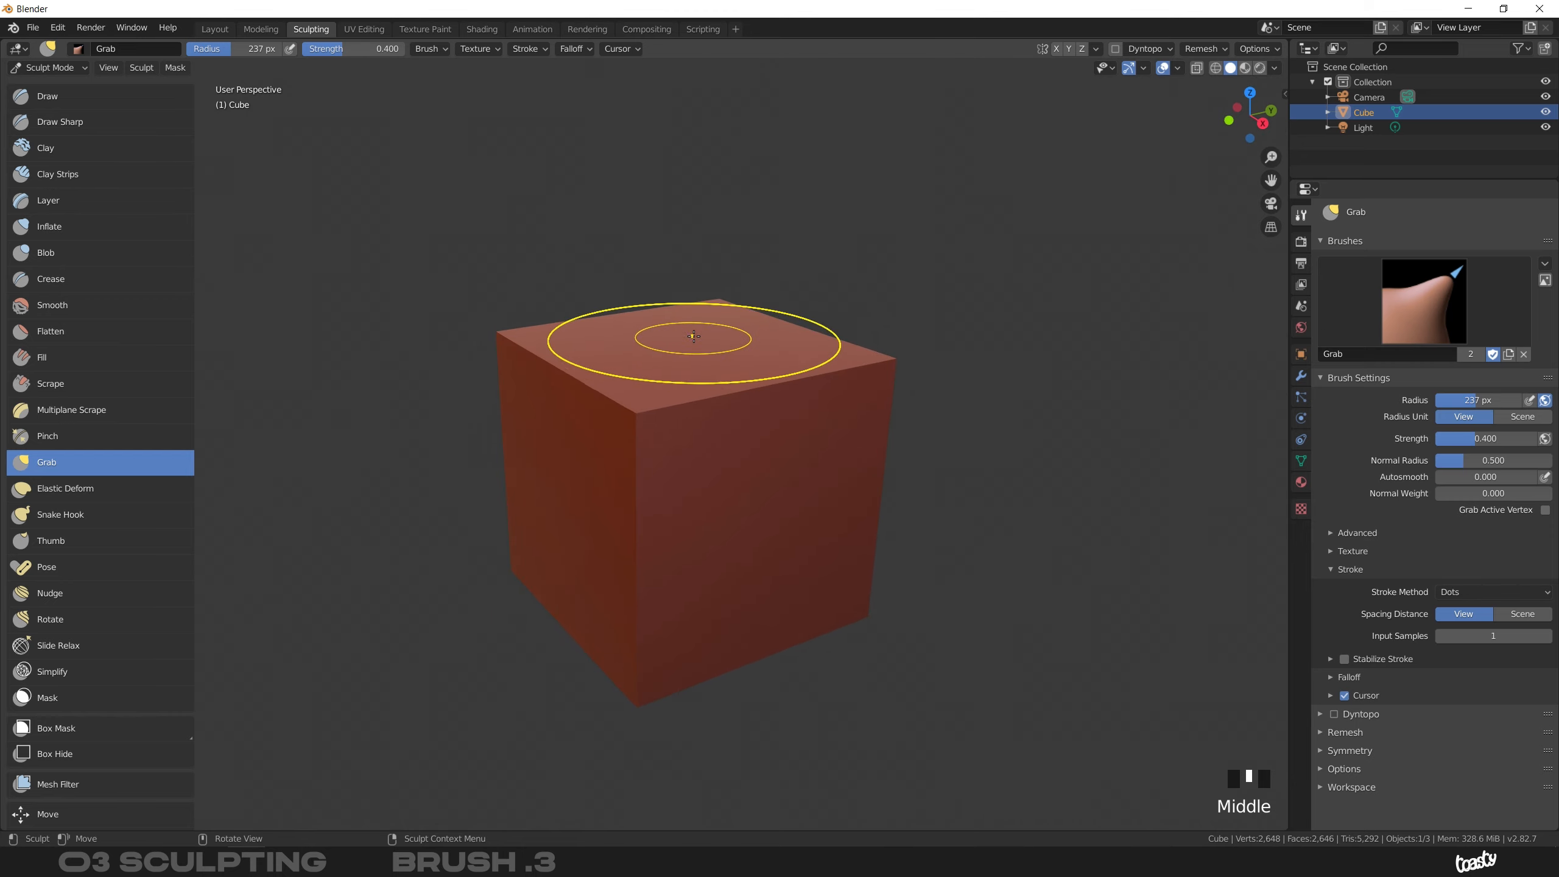
pyautogui.keyDown('ctrl'); pyautogui.moveTo(694, 338); pyautogui.dragTo(693, 338); pyautogui.keyUp('ctrl')
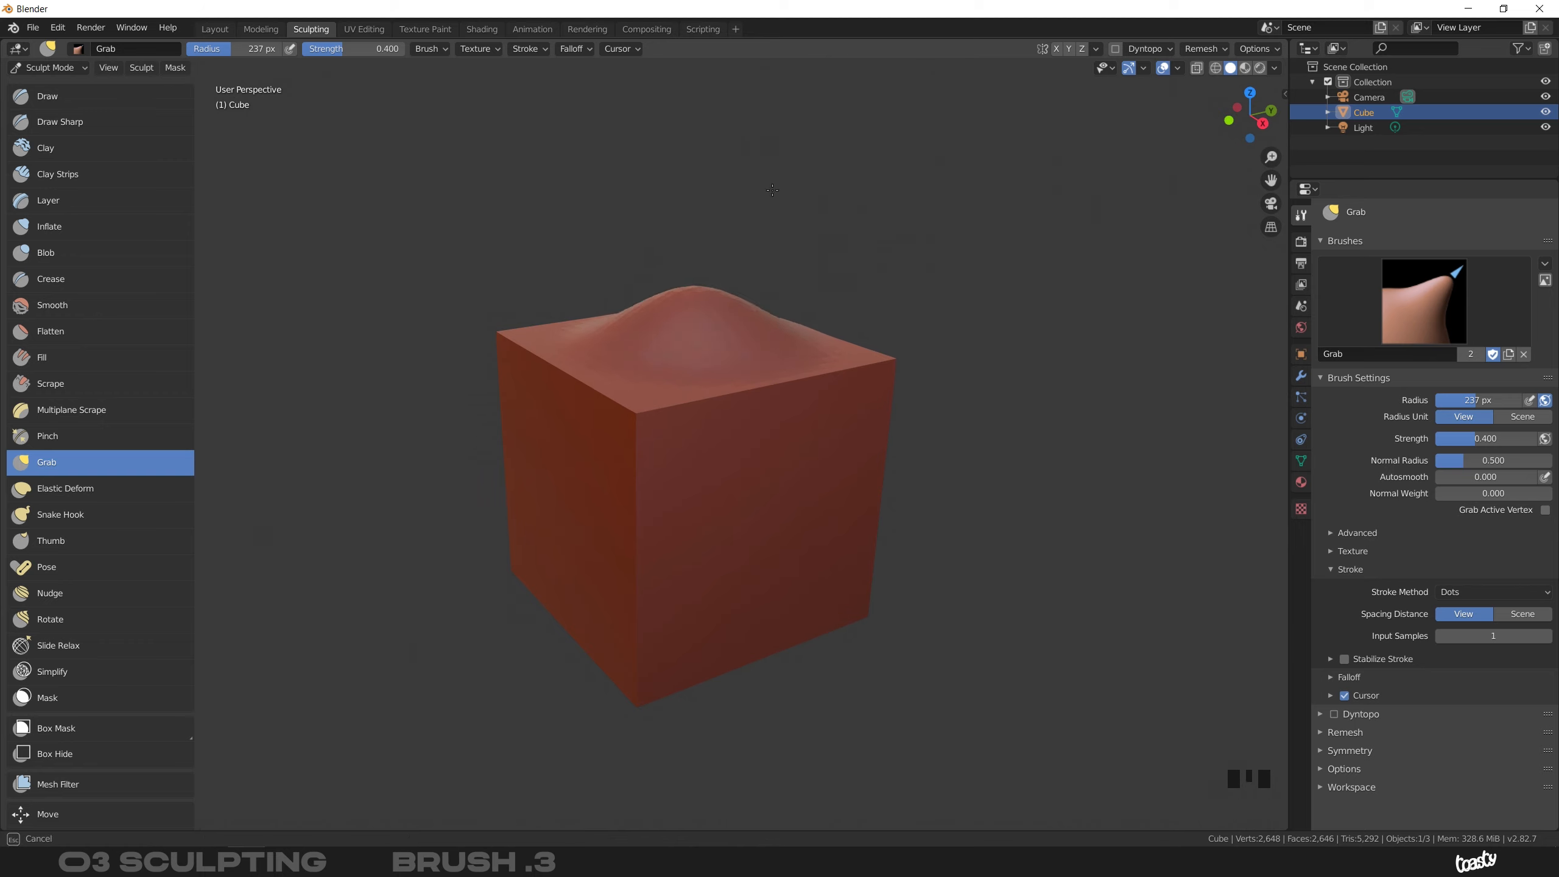
pyautogui.keyDown('ctrl'); pyautogui.moveTo(832, 142); pyautogui.dragTo(584, 244); pyautogui.keyUp('ctrl')
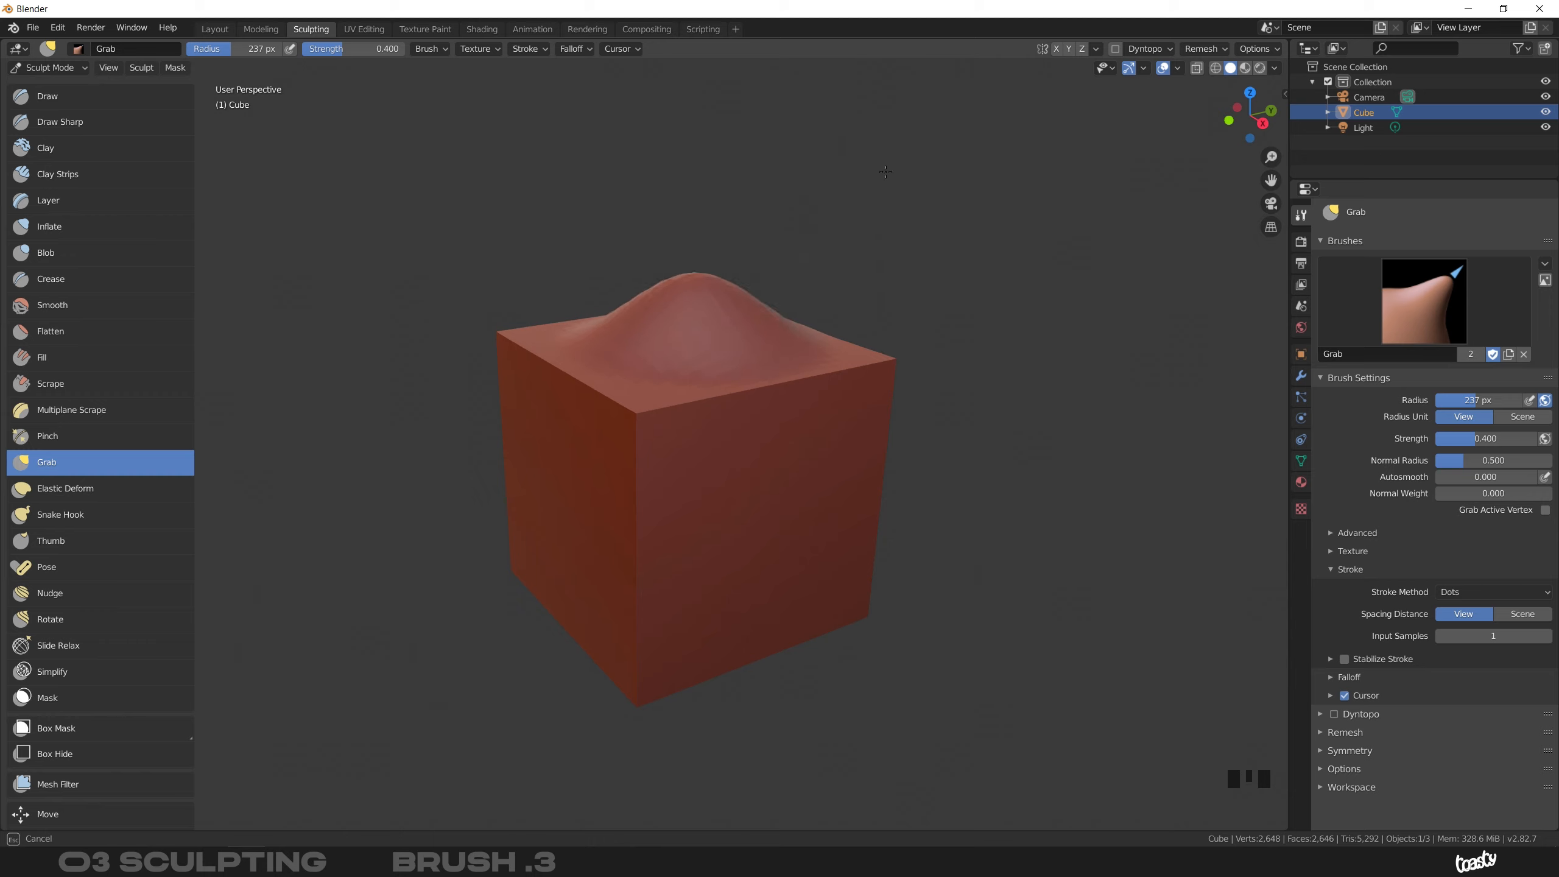
pyautogui.keyDown('ctrl'); pyautogui.moveTo(1138, 271); pyautogui.dragTo(553, 87); pyautogui.keyUp('ctrl')
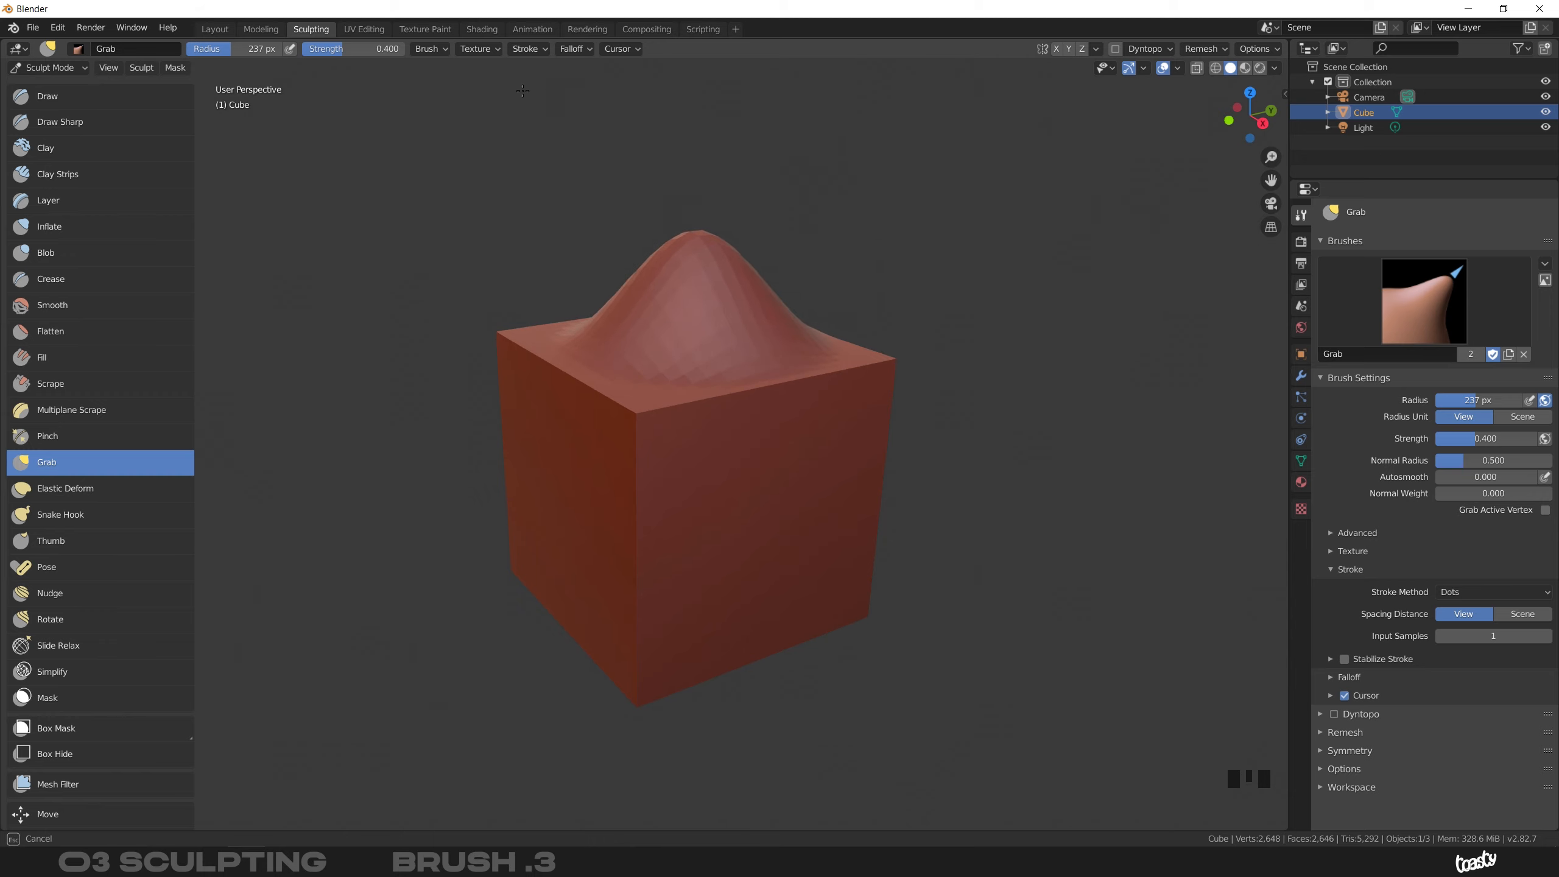
# Pull the middle of the top face with Grab once more and undo the strokes back to the flat cube
pyautogui.moveTo(682, 319)
pyautogui.mouseDown()
pyautogui.moveTo(675, 212)
pyautogui.moveTo(686, 349)
pyautogui.moveTo(678, 181)
pyautogui.moveTo(660, 160)
pyautogui.mouseUp()
pyautogui.hotkey('ctrl', 'z')
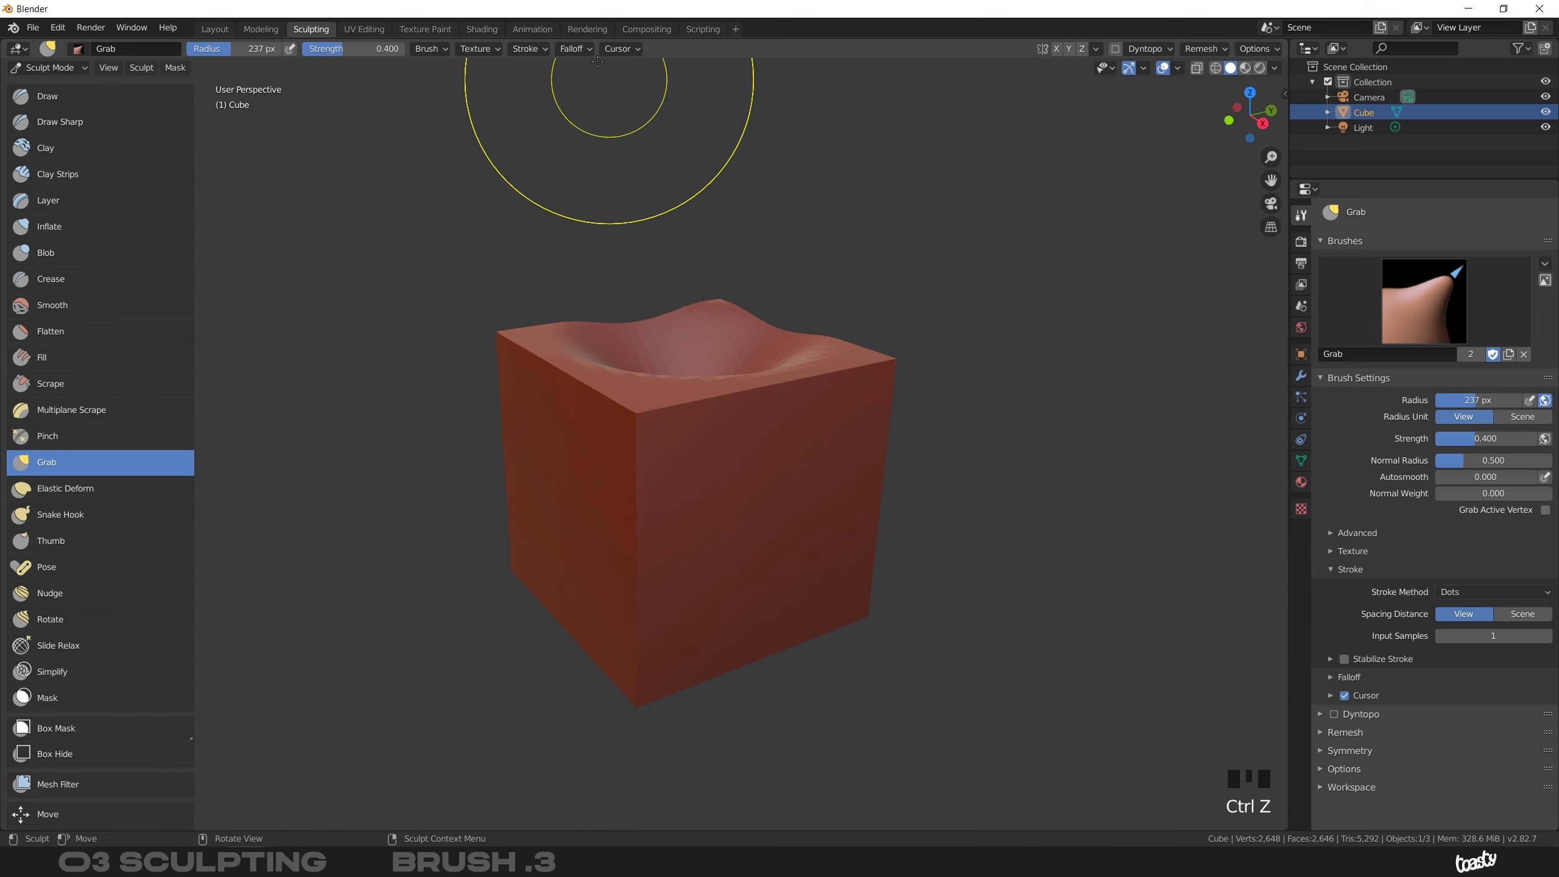
pyautogui.hotkey('ctrl', 'z')
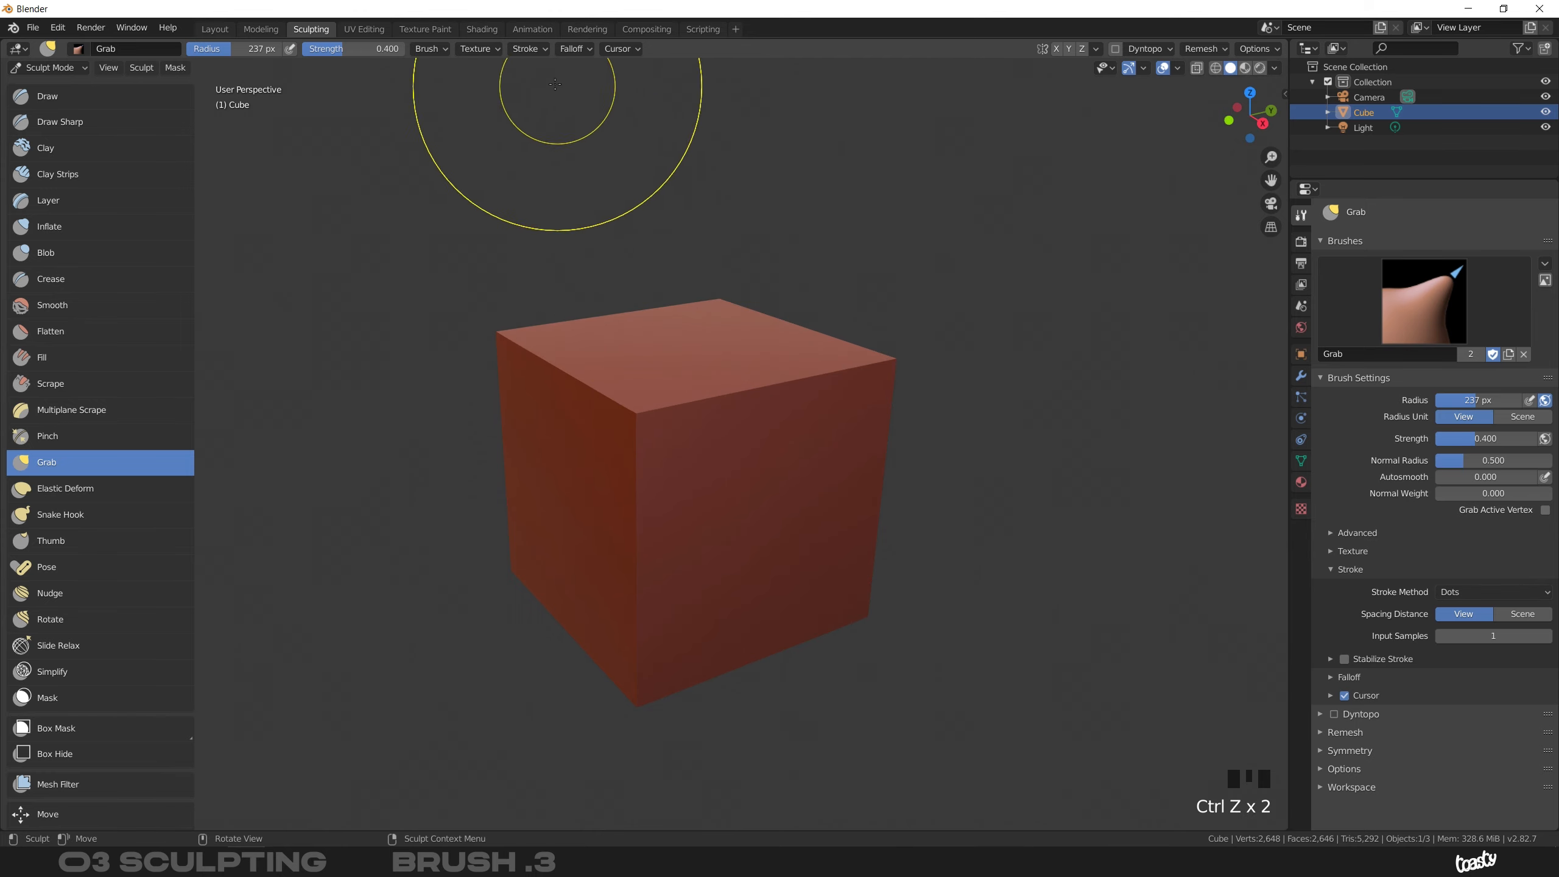
# Change the Grab brush's falloff to a custom curve and lower its upper control point to make a dip
pyautogui.click(577, 47)
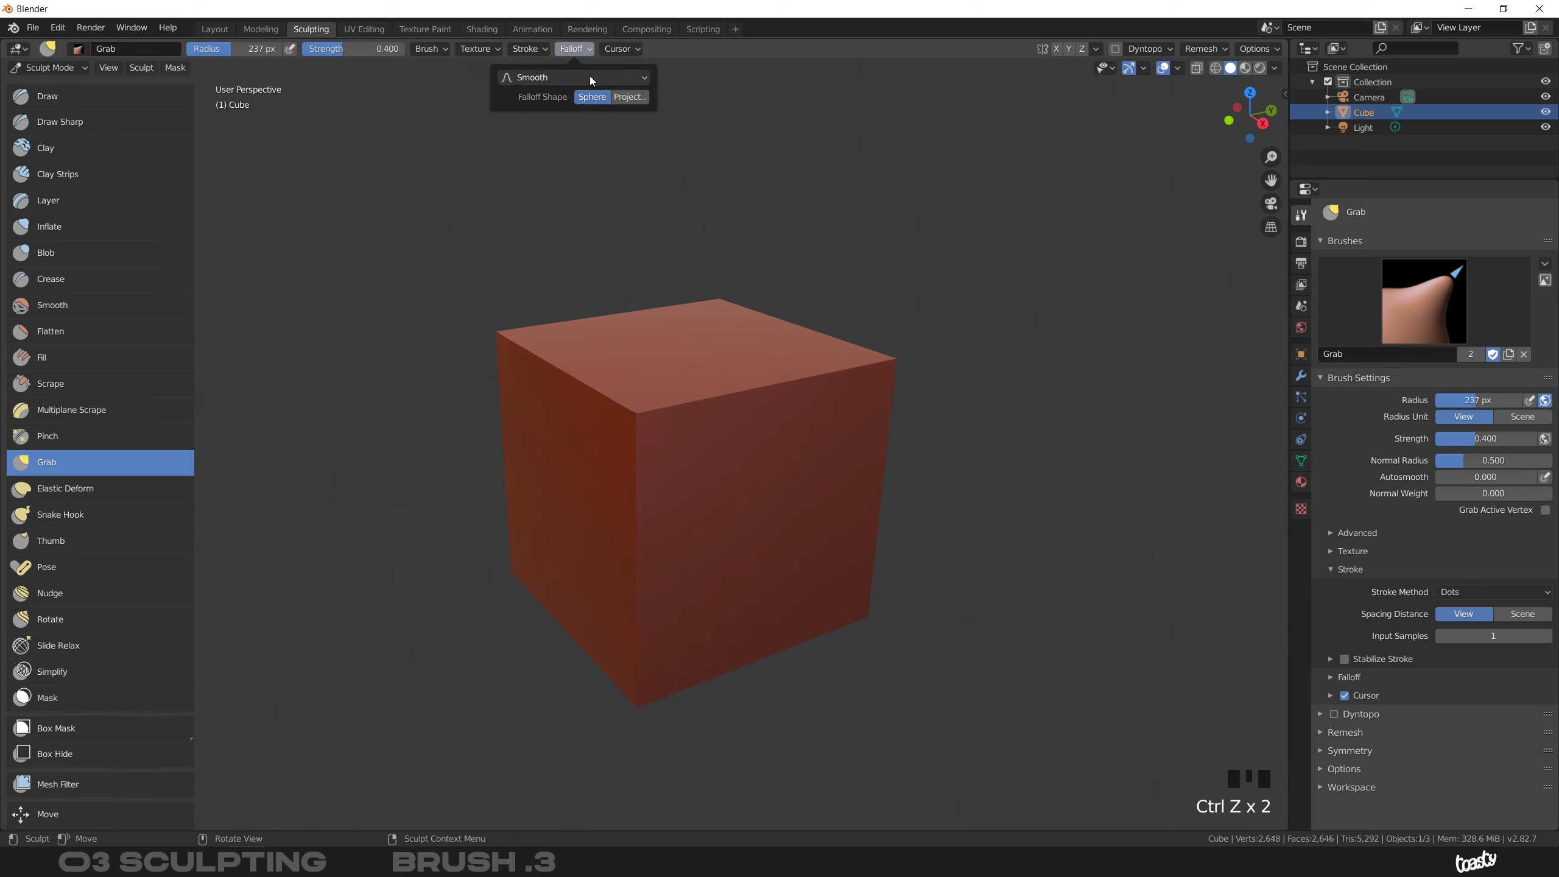
pyautogui.click(570, 76)
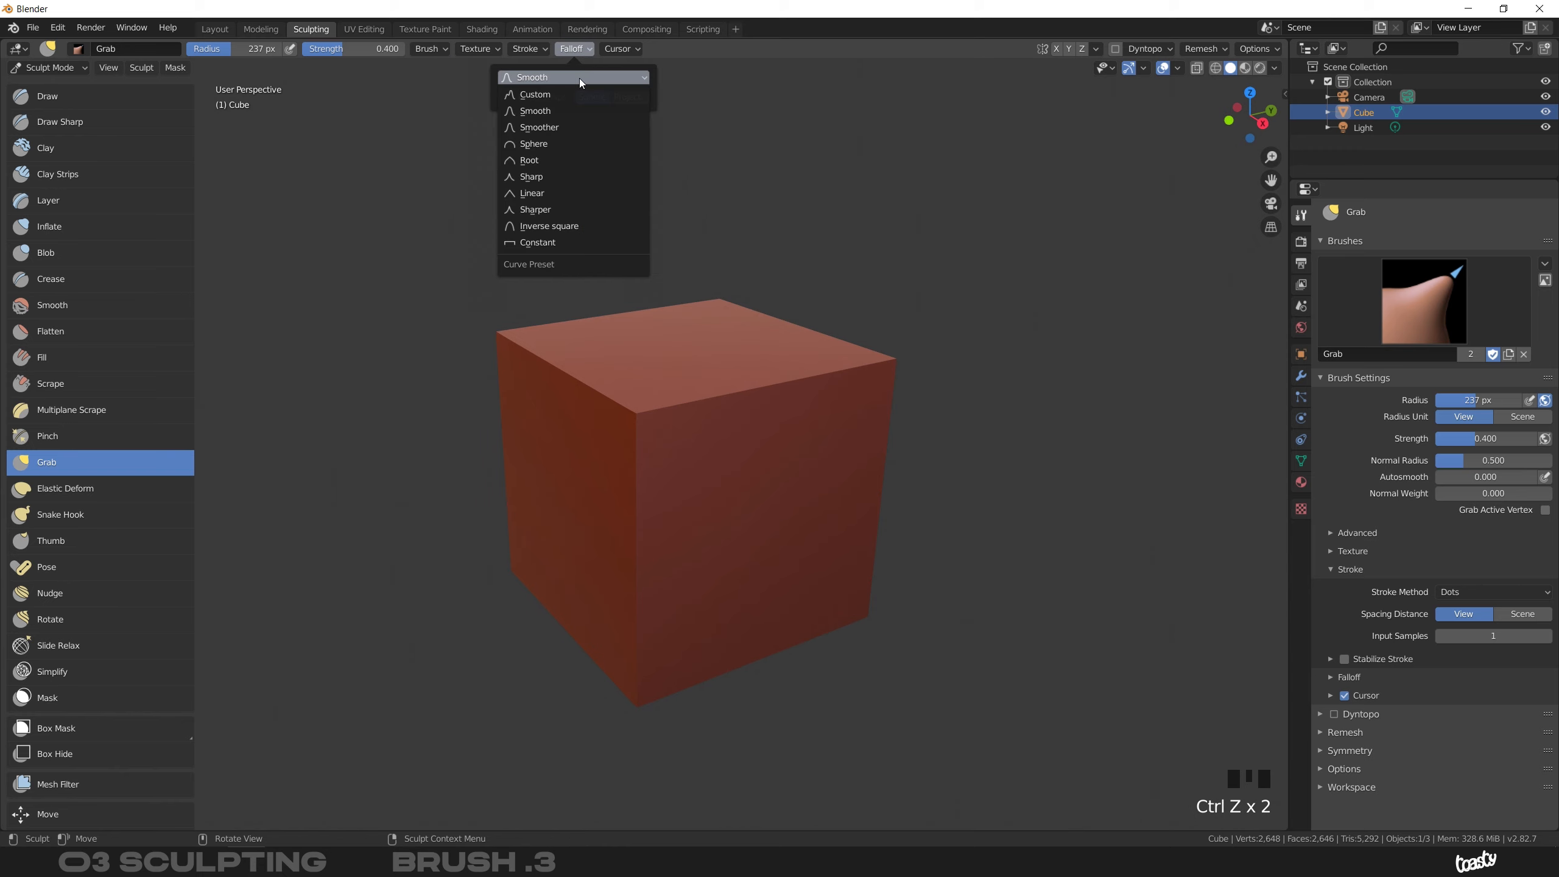
pyautogui.click(552, 95)
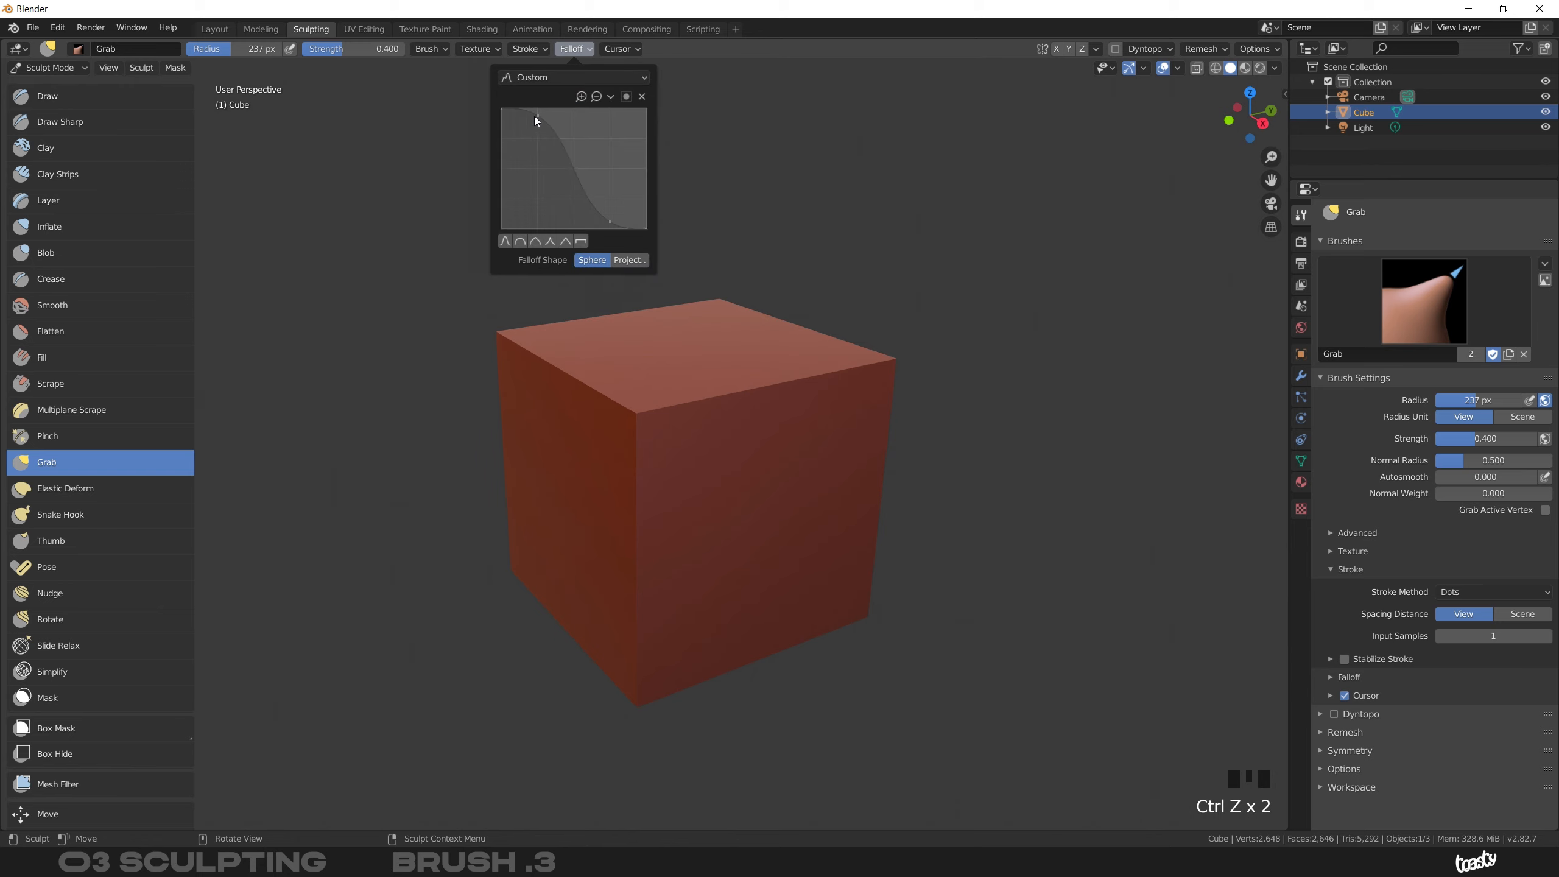
pyautogui.moveTo(539, 116); pyautogui.dragTo(538, 199)
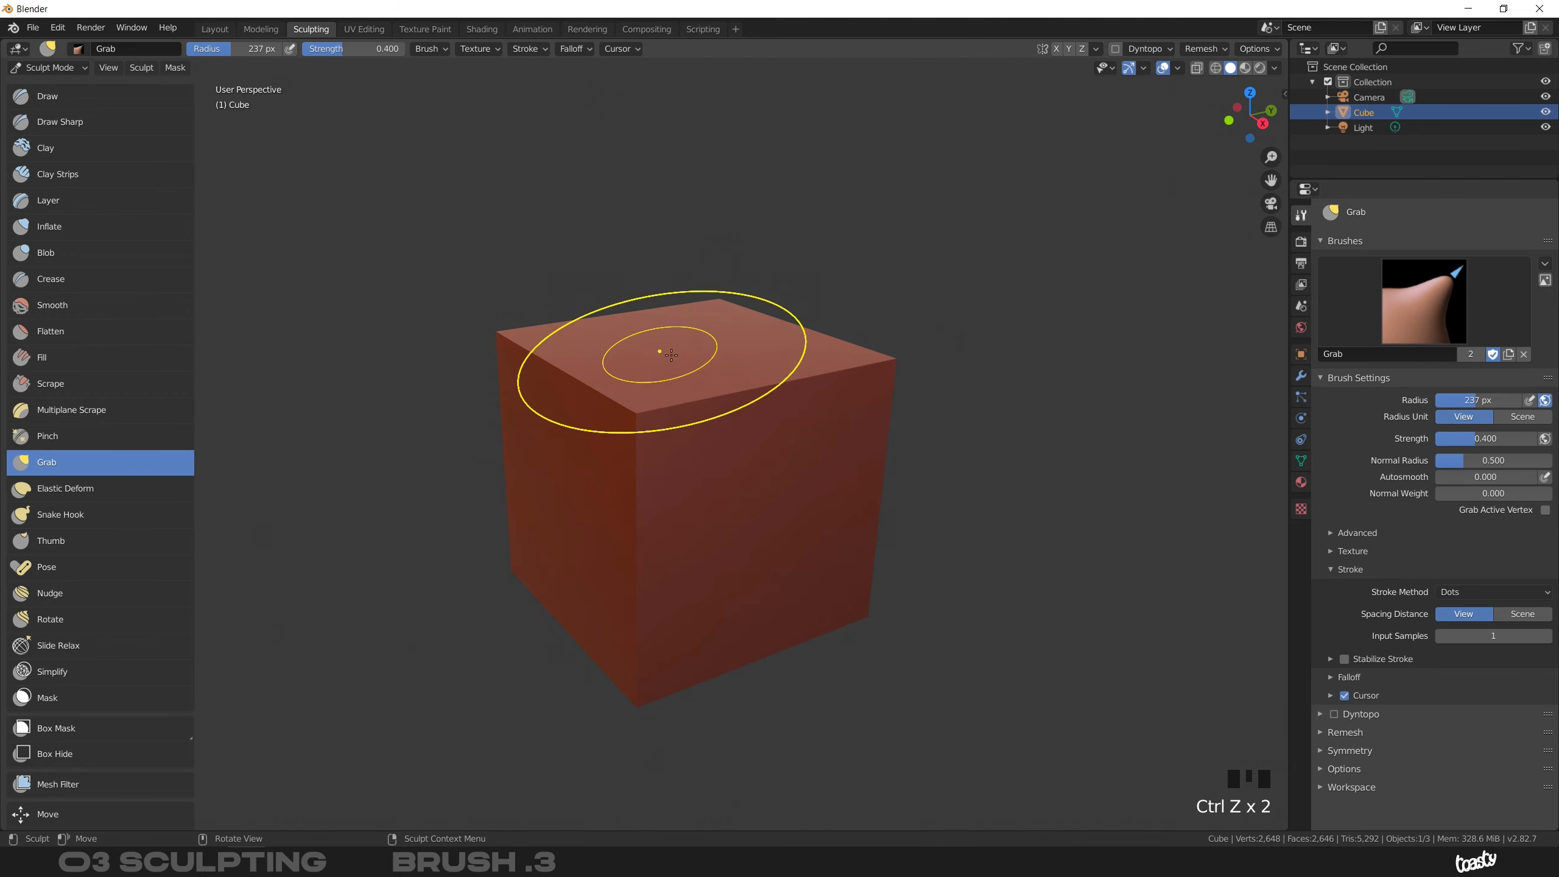
# Grab the cube's side face along its normal with the custom falloff to form a ring-shaped bulge
pyautogui.moveTo(775, 516)
pyautogui.keyDown('ctrl'); pyautogui.mouseDown()
pyautogui.moveTo(808, 549)
pyautogui.moveTo(696, 644)
pyautogui.moveTo(877, 443)
pyautogui.moveTo(824, 543)
pyautogui.mouseUp(); pyautogui.keyUp('ctrl')
pyautogui.moveTo(731, 492); pyautogui.dragTo(672, 460, button='middle')
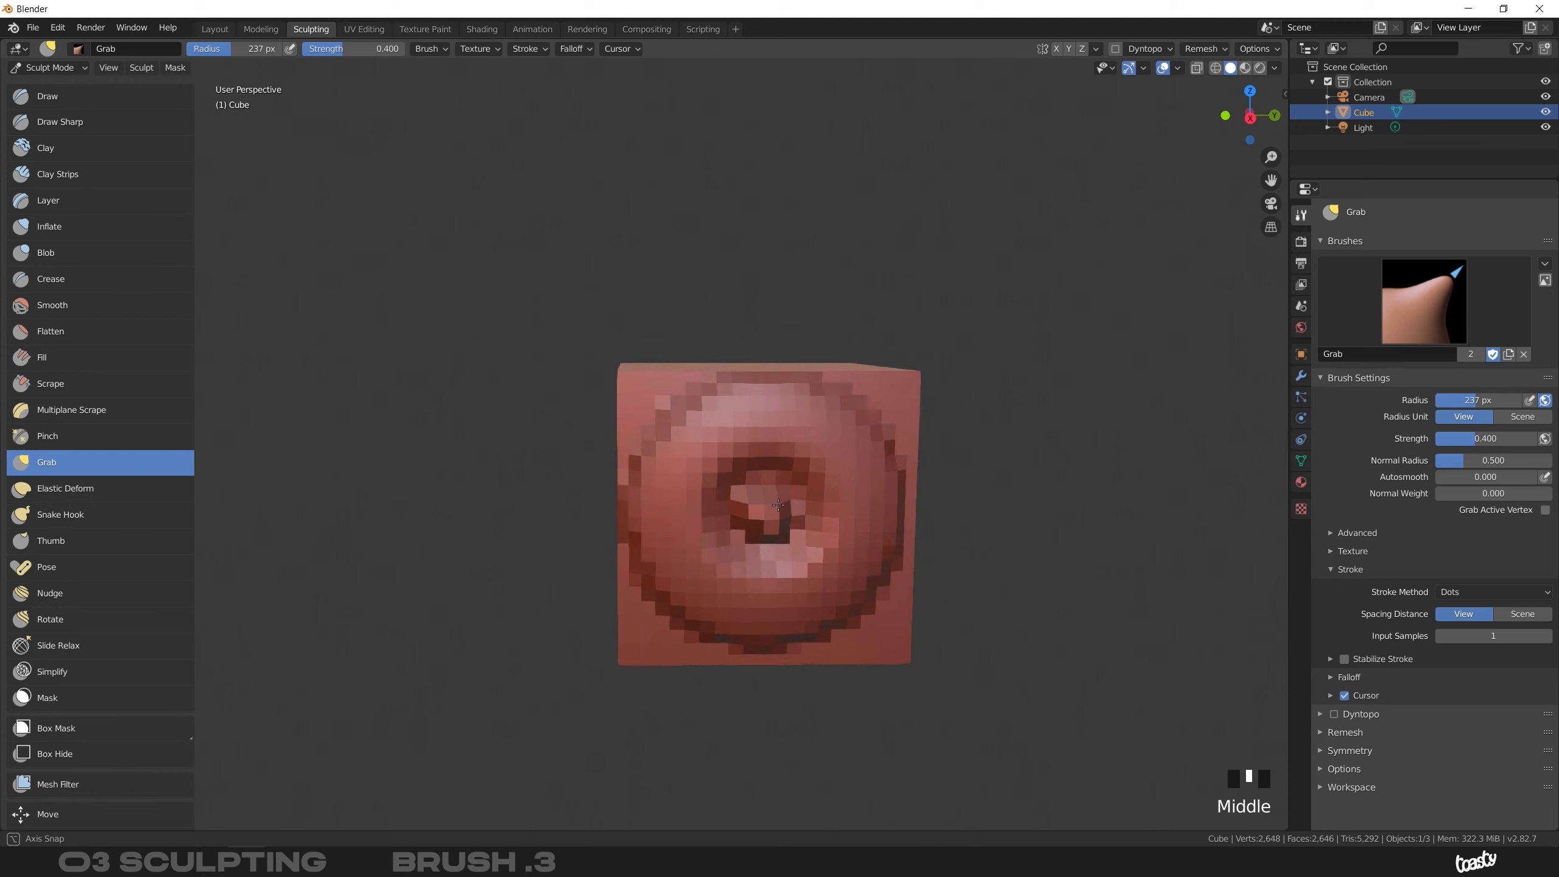
pyautogui.moveTo(795, 539)
pyautogui.keyDown('shift'); pyautogui.mouseDown(button='middle')
pyautogui.moveTo(696, 513)
pyautogui.moveTo(733, 490)
pyautogui.mouseUp(button='middle'); pyautogui.keyUp('shift')
pyautogui.scroll(1, 696, 512)
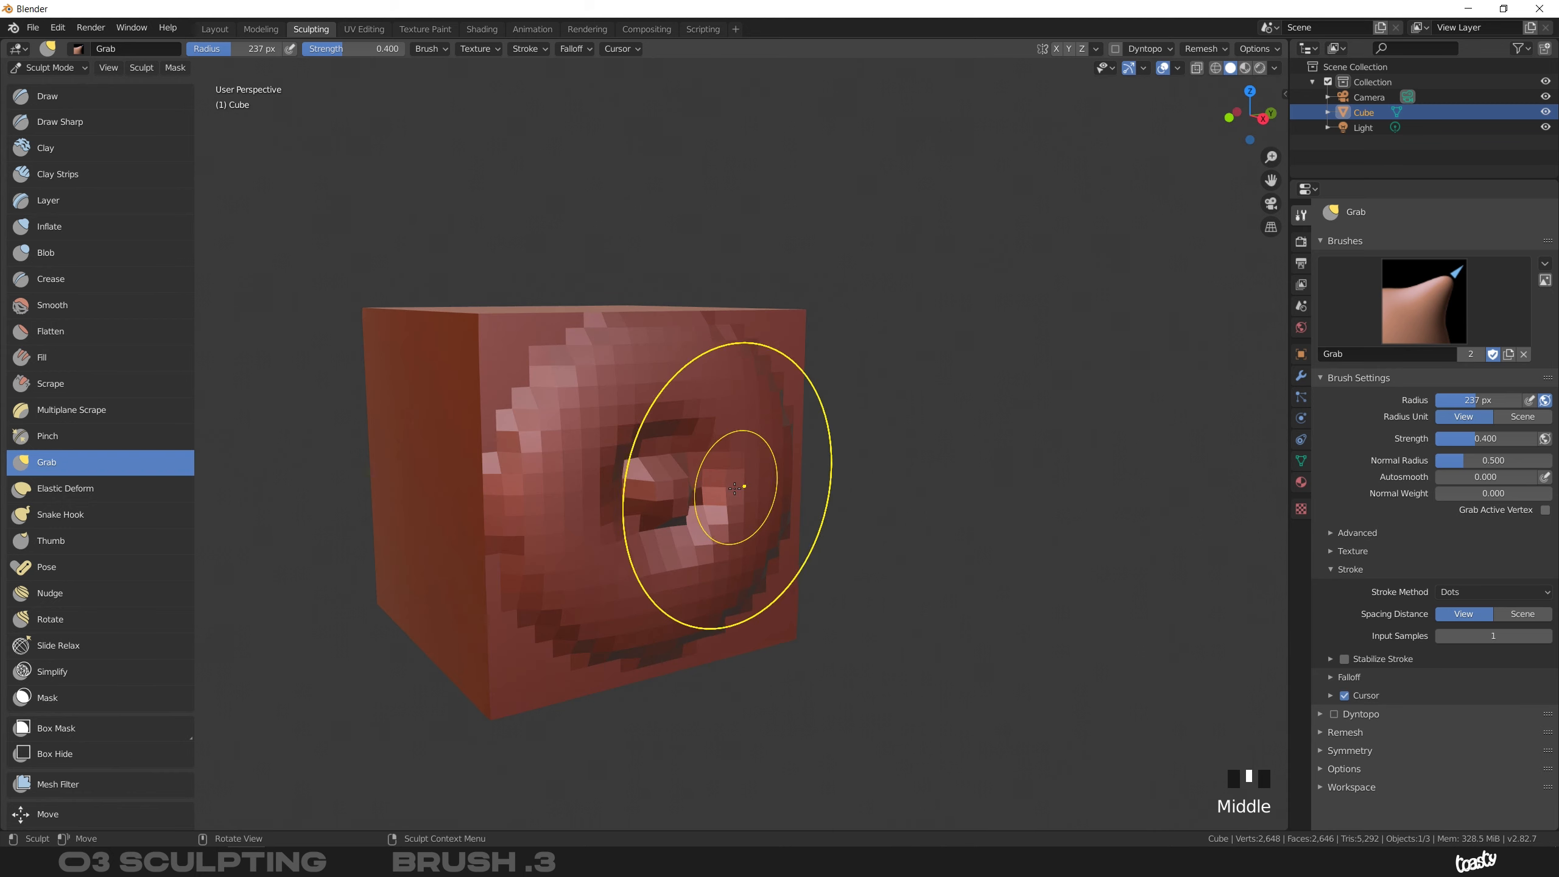
# Set the Grab falloff to the Sphere curve preset and raise a rounded dome on the cube's top face
pyautogui.click(574, 50)
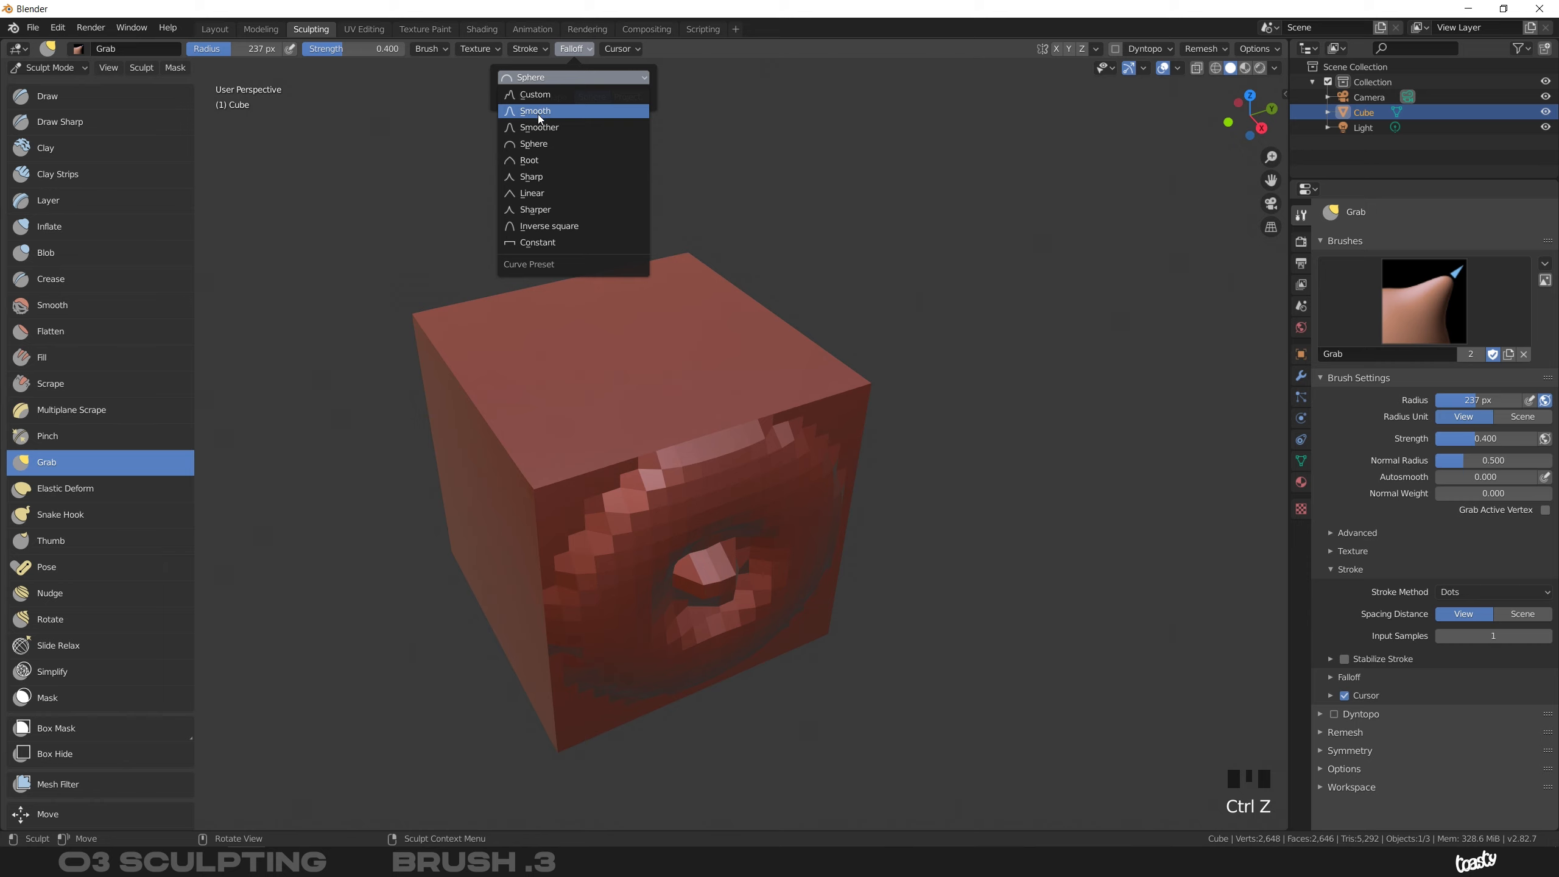
pyautogui.click(555, 144)
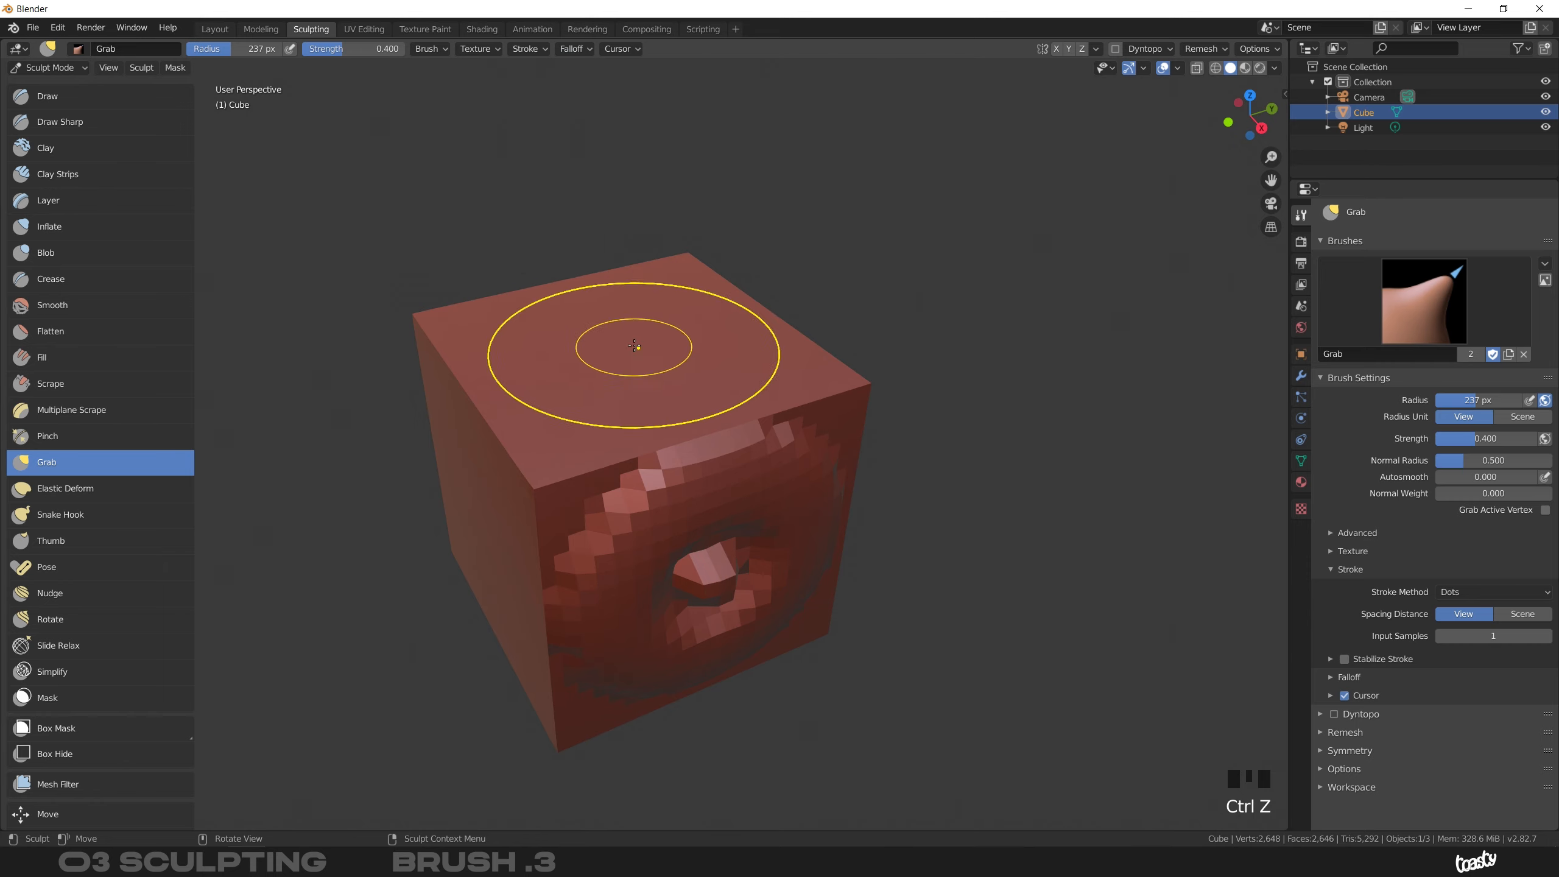
pyautogui.moveTo(627, 344)
pyautogui.keyDown('ctrl'); pyautogui.mouseDown()
pyautogui.moveTo(656, 184)
pyautogui.moveTo(647, 240)
pyautogui.mouseUp(); pyautogui.keyUp('ctrl')
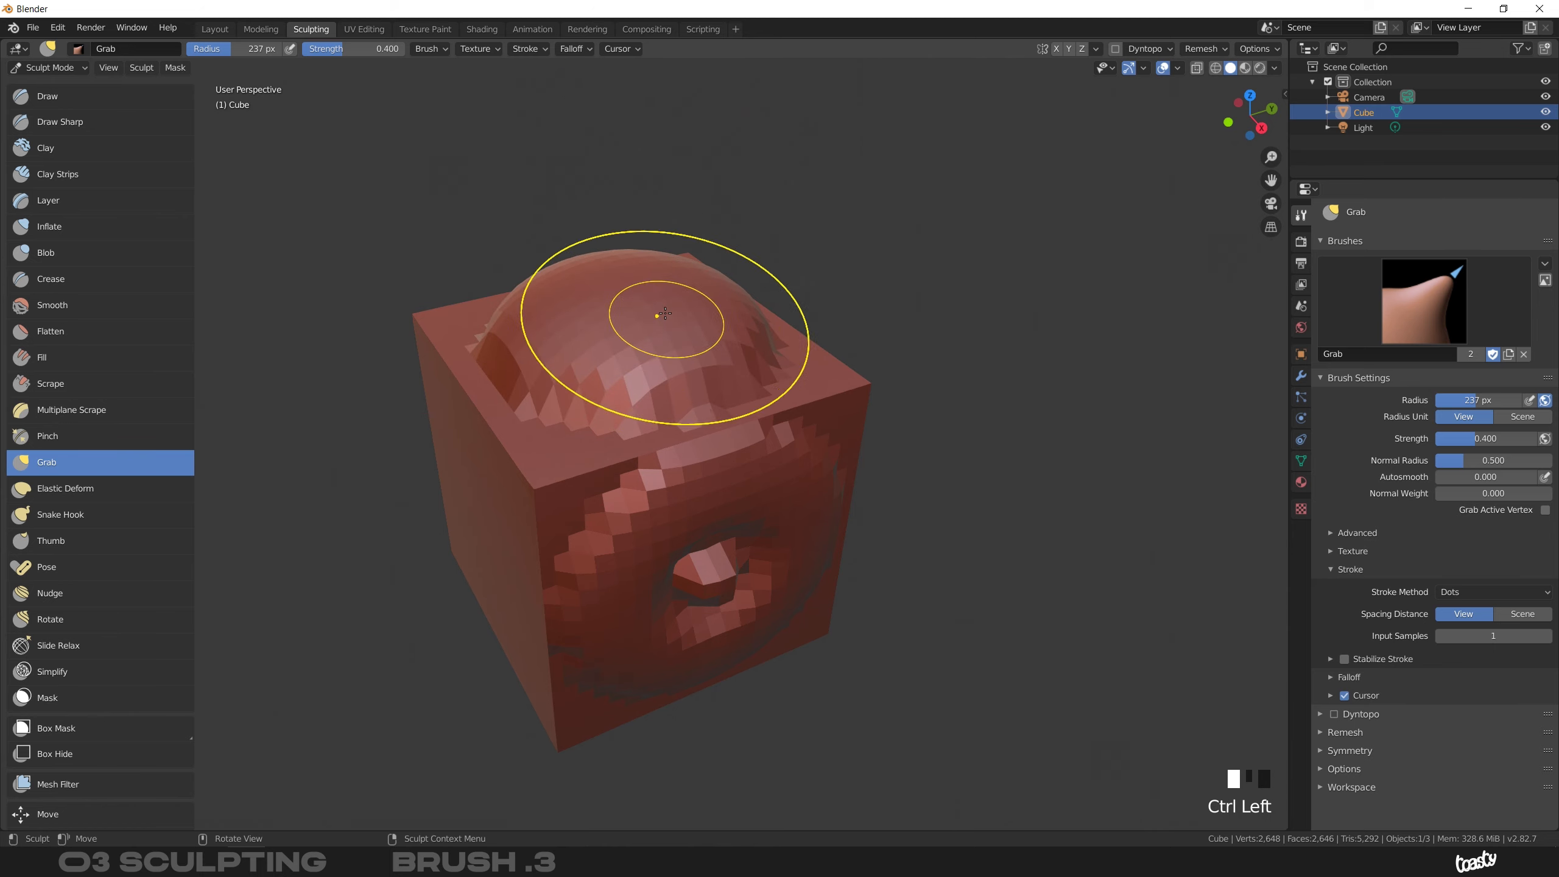
# Undo the last Grab stroke on the cube's upper corner and switch to the Elastic Deform brush
pyautogui.moveTo(638, 307); pyautogui.dragTo(641, 369, button='middle')
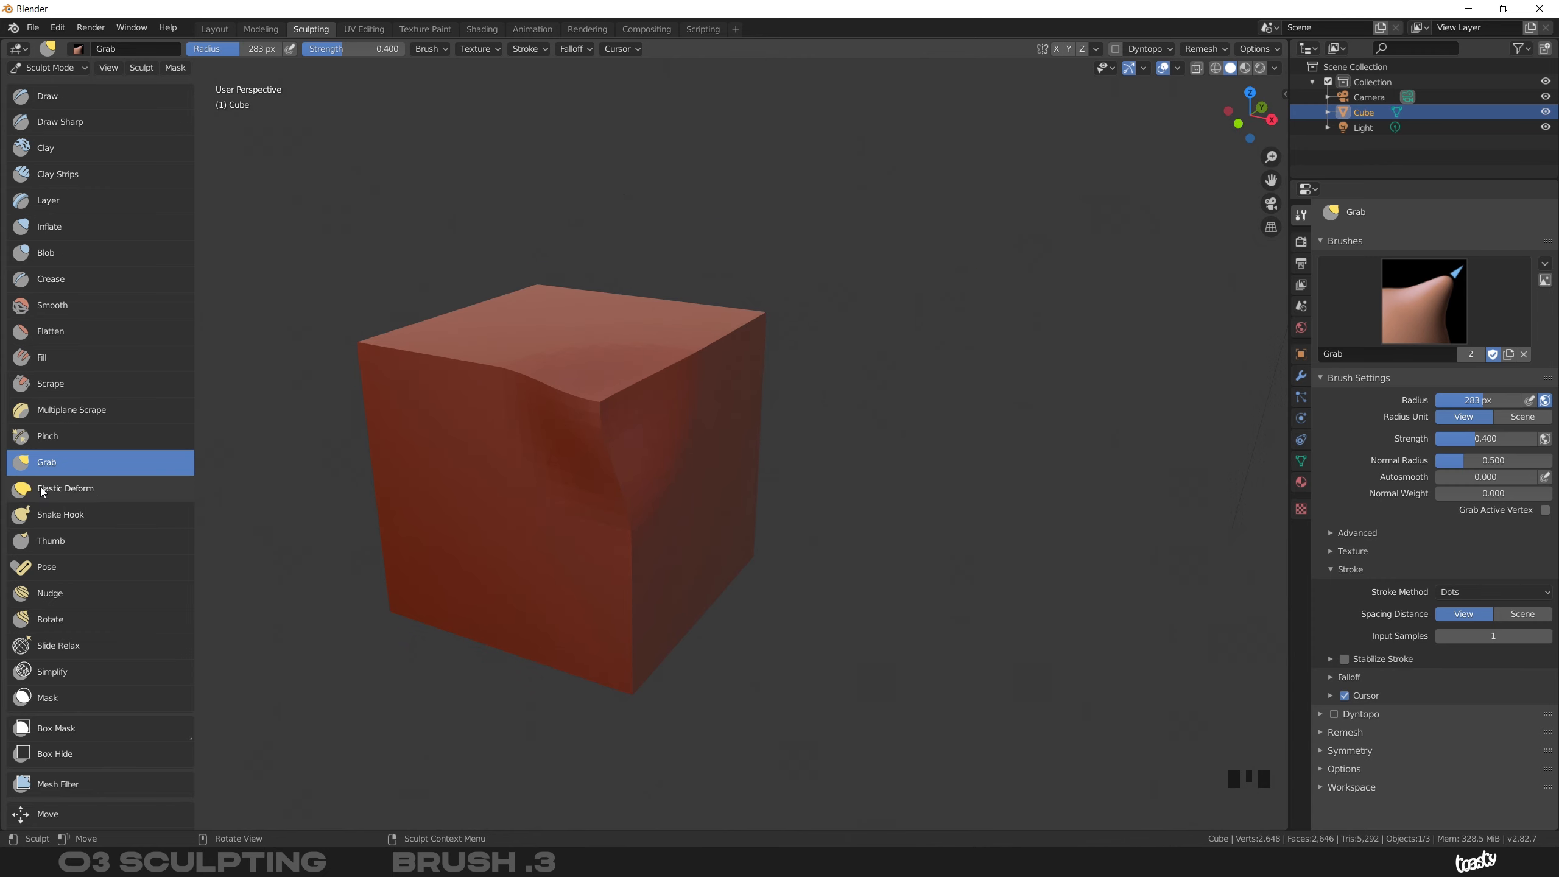
pyautogui.hotkey('ctrl', 'z')
pyautogui.click(89, 489)
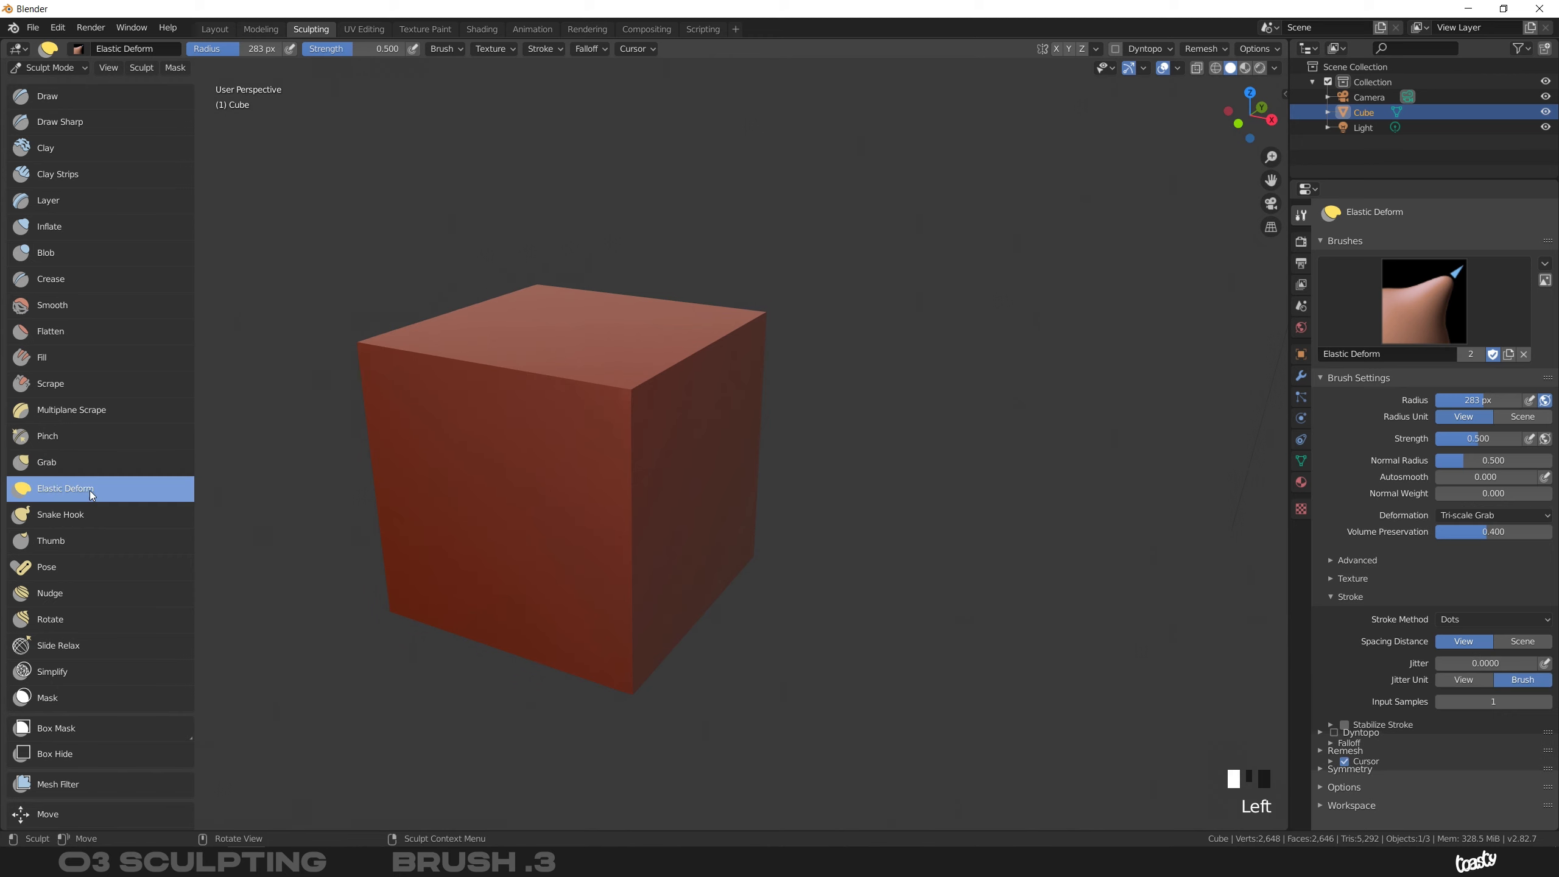
# Push an upper corner of the cube far inward across the top face with Elastic Deform at a 283 px radius
pyautogui.moveTo(756, 315); pyautogui.dragTo(756, 314)
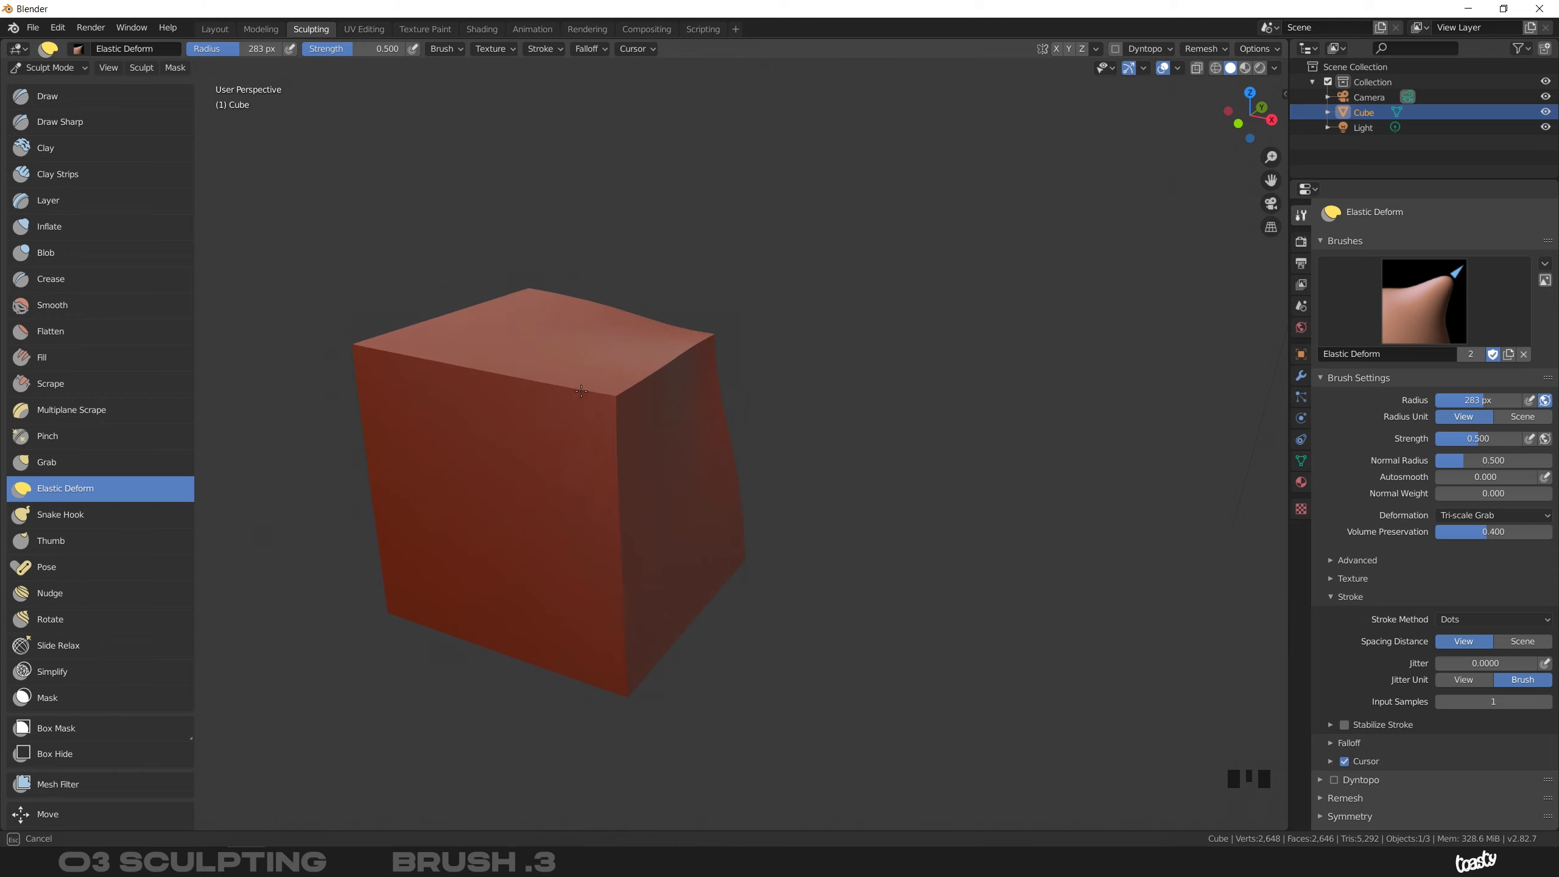
pyautogui.moveTo(271, 458)
pyautogui.mouseDown()
pyautogui.moveTo(730, 326)
pyautogui.moveTo(207, 504)
pyautogui.mouseUp()
pyautogui.moveTo(227, 756)
pyautogui.mouseDown()
pyautogui.moveTo(705, 332)
pyautogui.moveTo(373, 323)
pyautogui.mouseUp()
pyautogui.moveTo(209, 598); pyautogui.dragTo(264, 455)
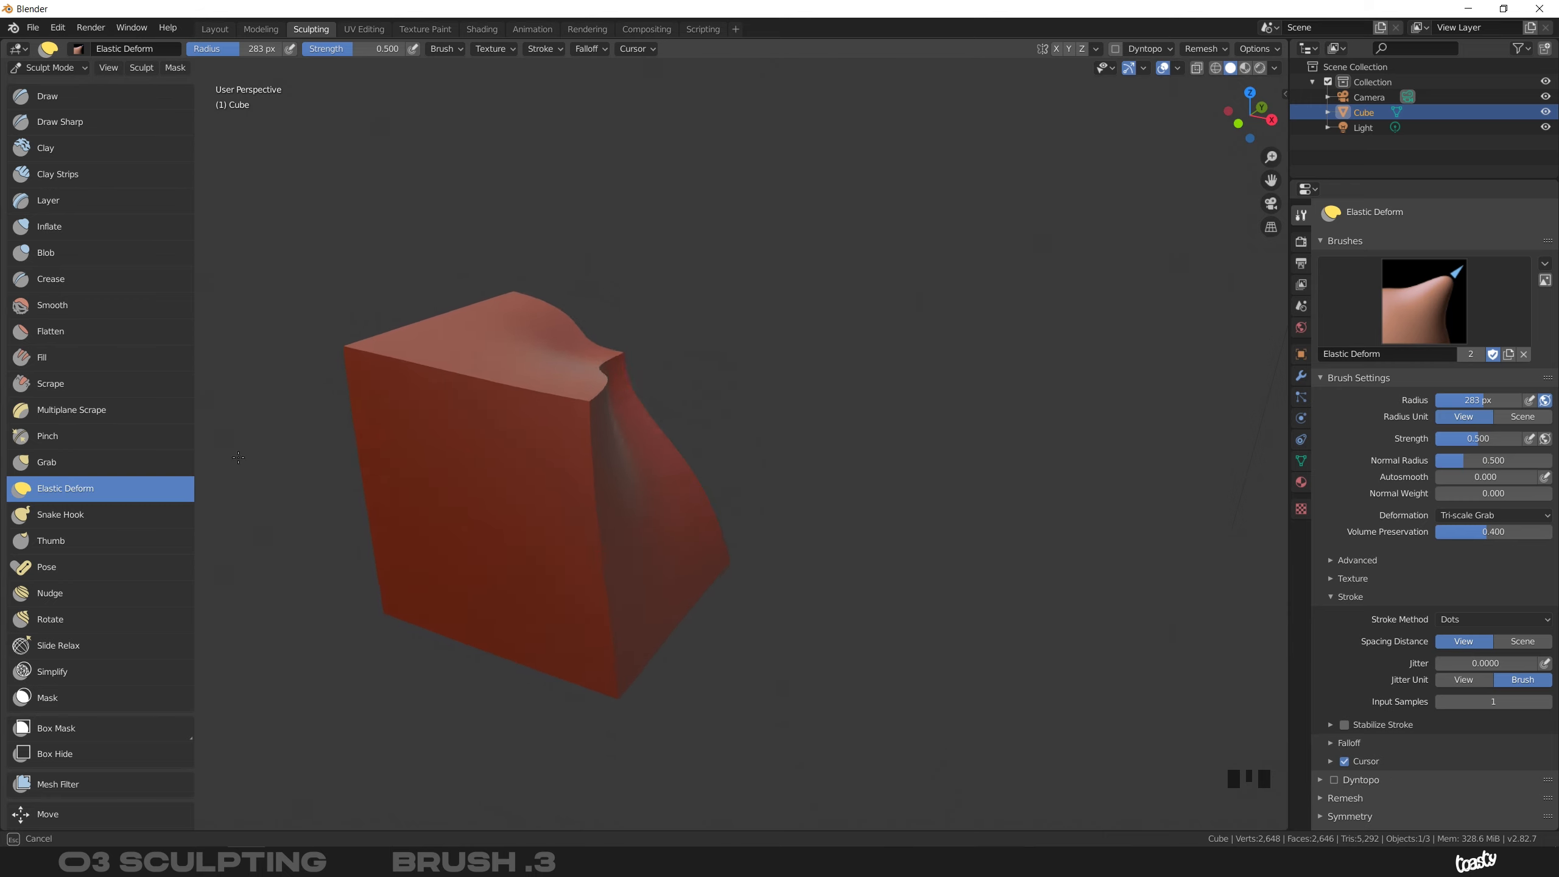
pyautogui.moveTo(271, 246); pyautogui.dragTo(224, 574)
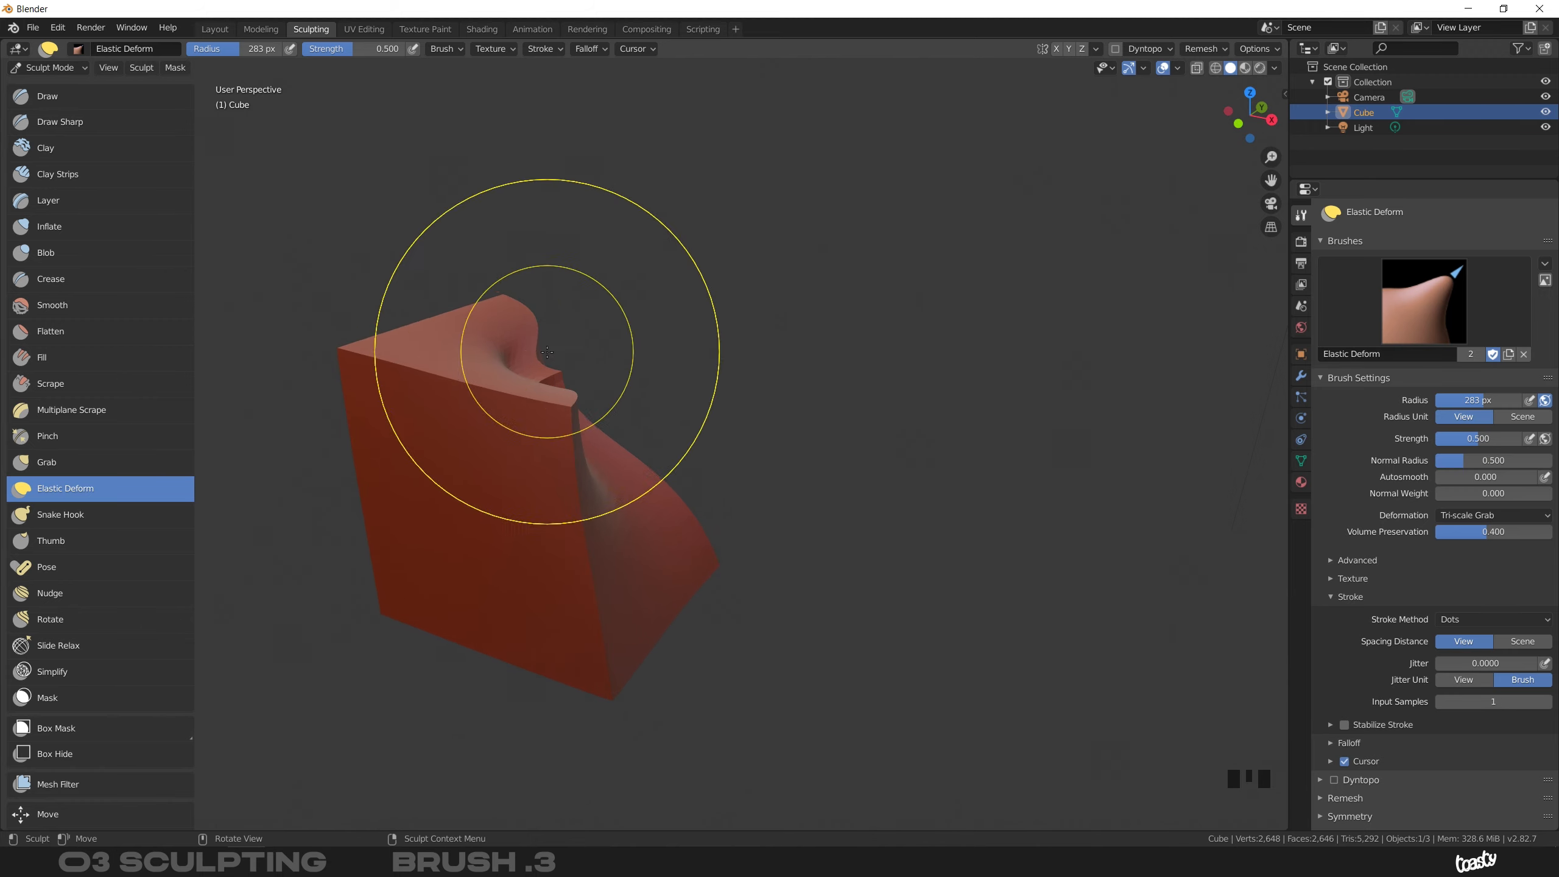
# Reduce the Elastic Deform radius to 169 px and push the opposite upper corner inward
pyautogui.moveTo(528, 359)
pyautogui.mouseDown(button='middle')
pyautogui.moveTo(461, 378)
pyautogui.moveTo(504, 355)
pyautogui.mouseUp(button='middle')
pyautogui.press('f')
pyautogui.click(395, 384)
pyautogui.moveTo(393, 344); pyautogui.dragTo(433, 336, button='middle')
pyautogui.moveTo(433, 336); pyautogui.dragTo(505, 334)
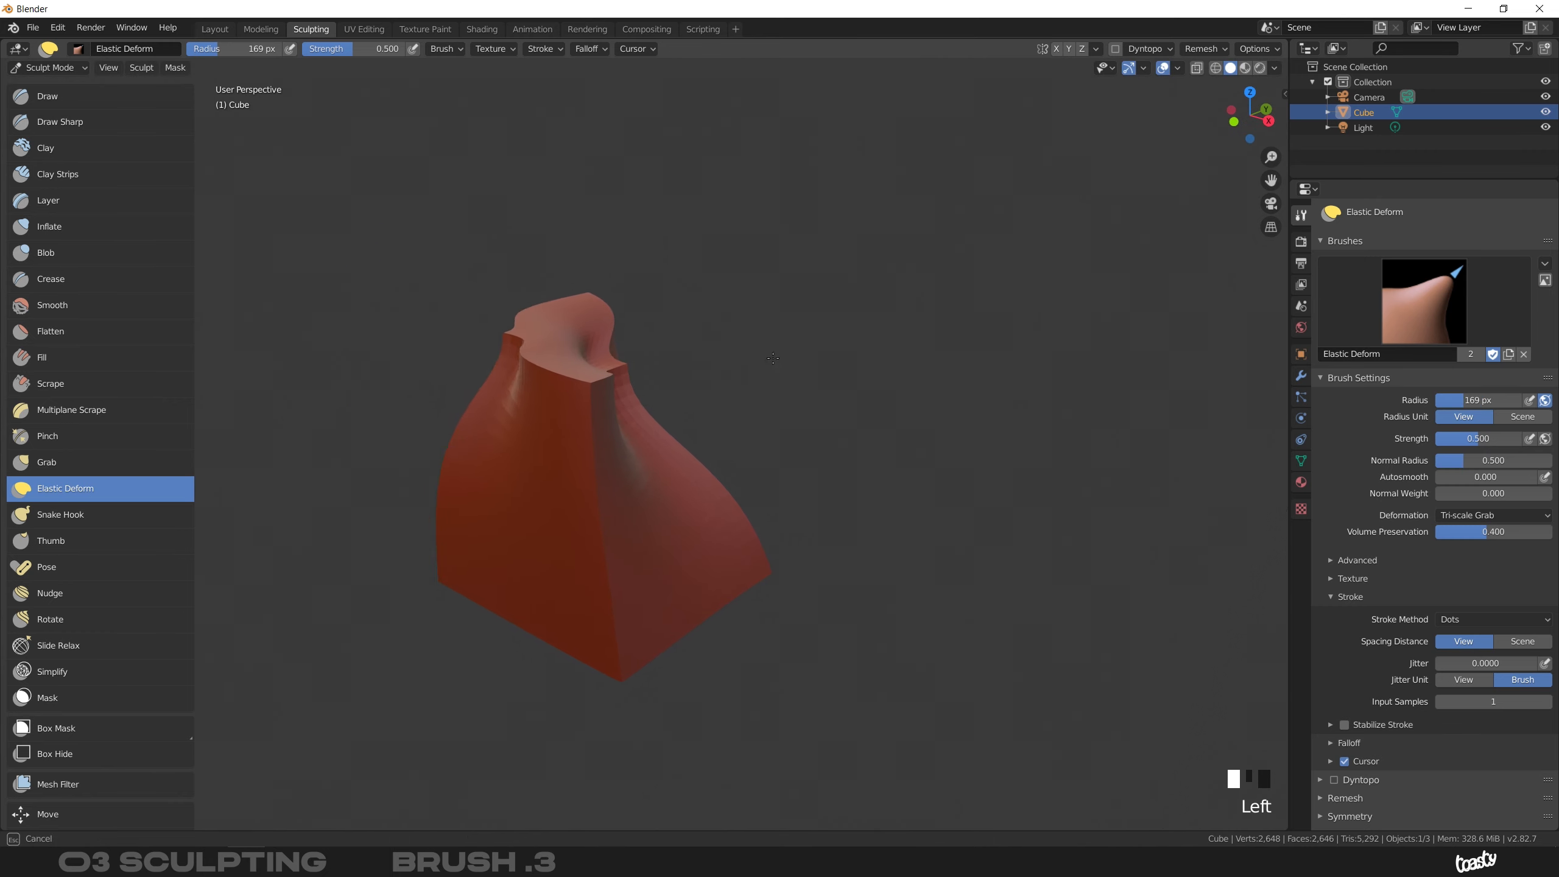
pyautogui.moveTo(833, 370); pyautogui.dragTo(829, 371)
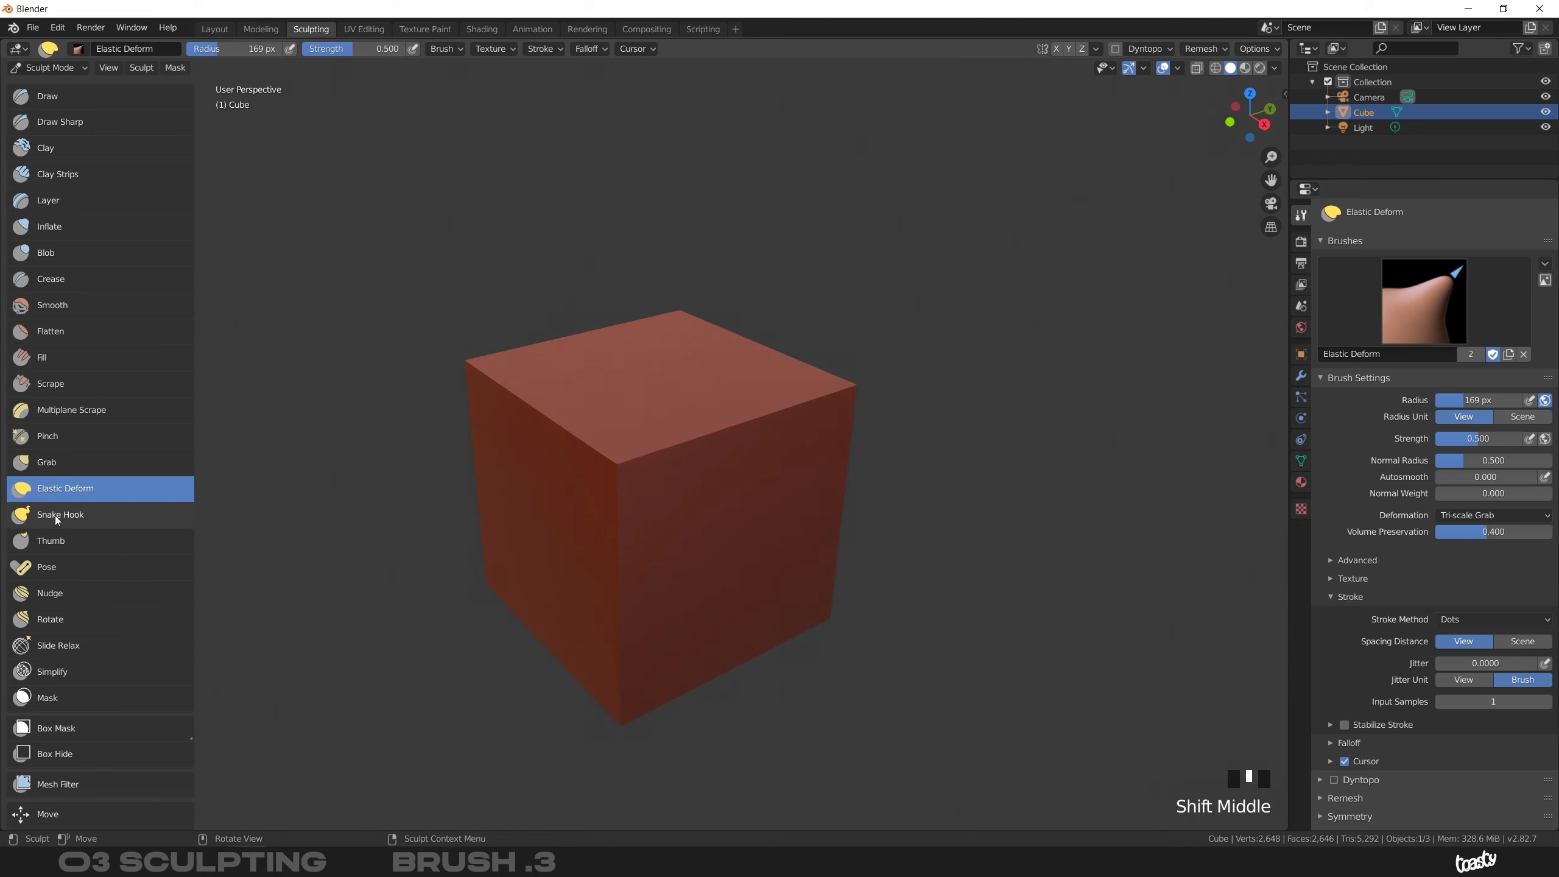
# Switch to the Snake Hook brush and pull a tall spike out of the cube's top face at a 169 px radius
pyautogui.click(76, 514)
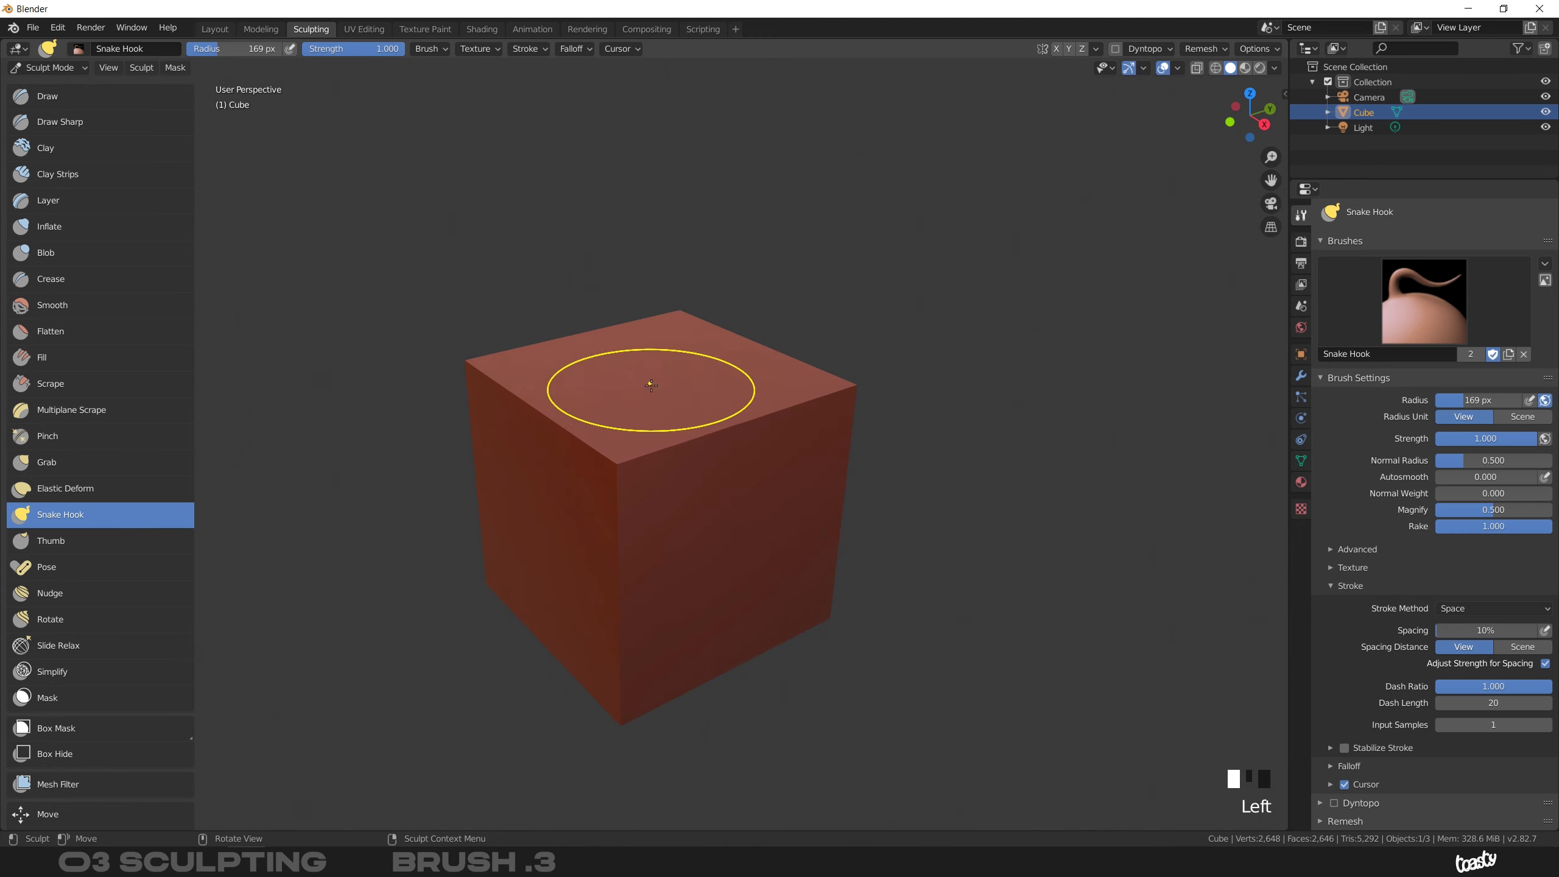
pyautogui.moveTo(640, 392); pyautogui.dragTo(640, 374)
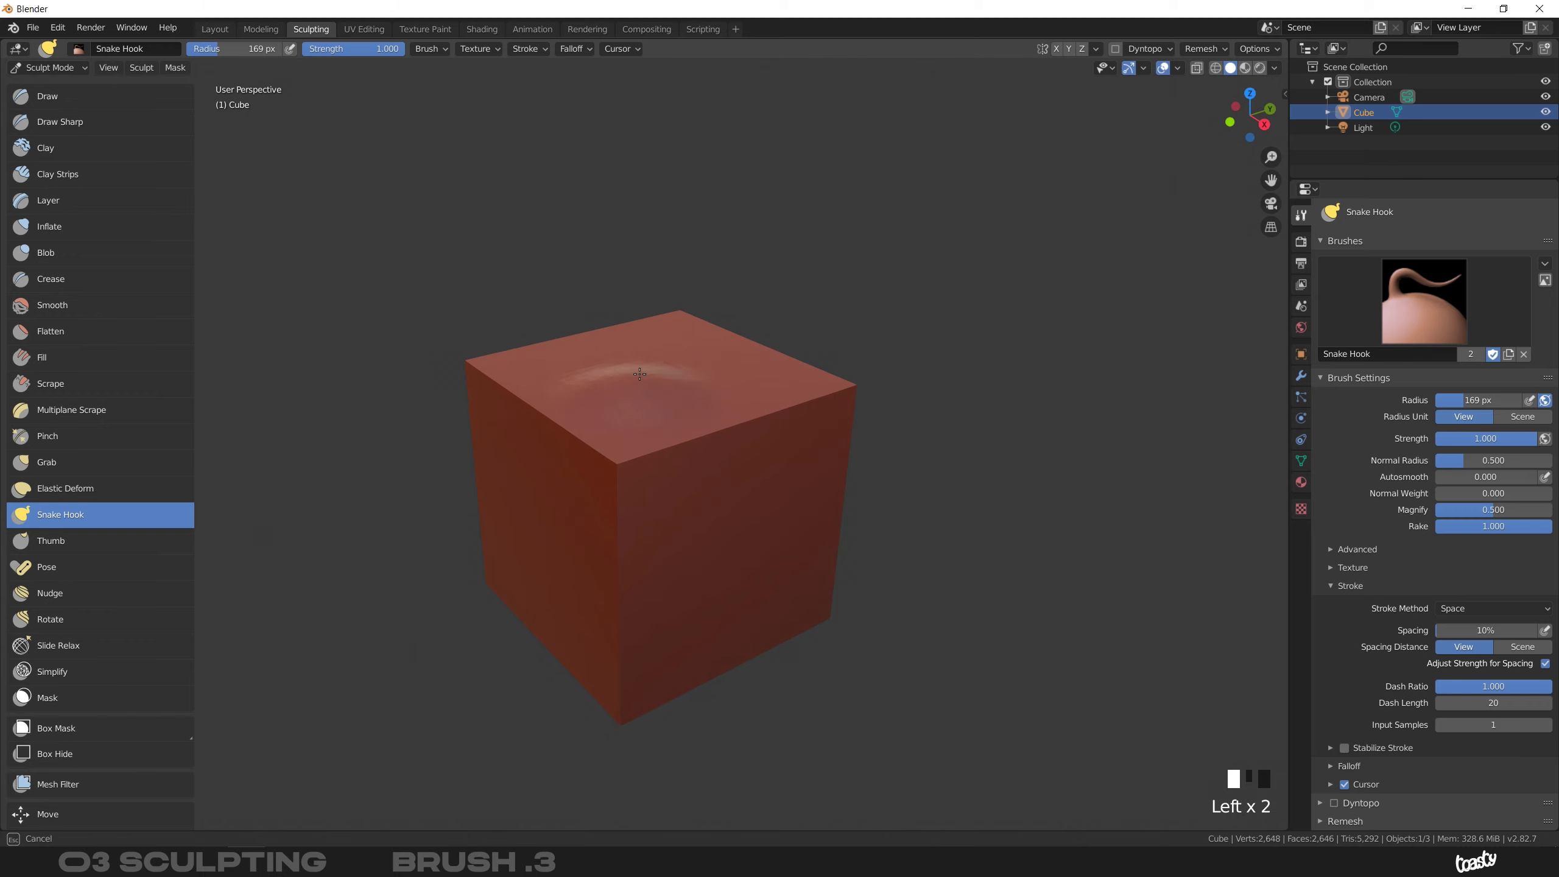
pyautogui.moveTo(754, 295)
pyautogui.mouseDown()
pyautogui.moveTo(804, 203)
pyautogui.moveTo(788, 123)
pyautogui.mouseUp()
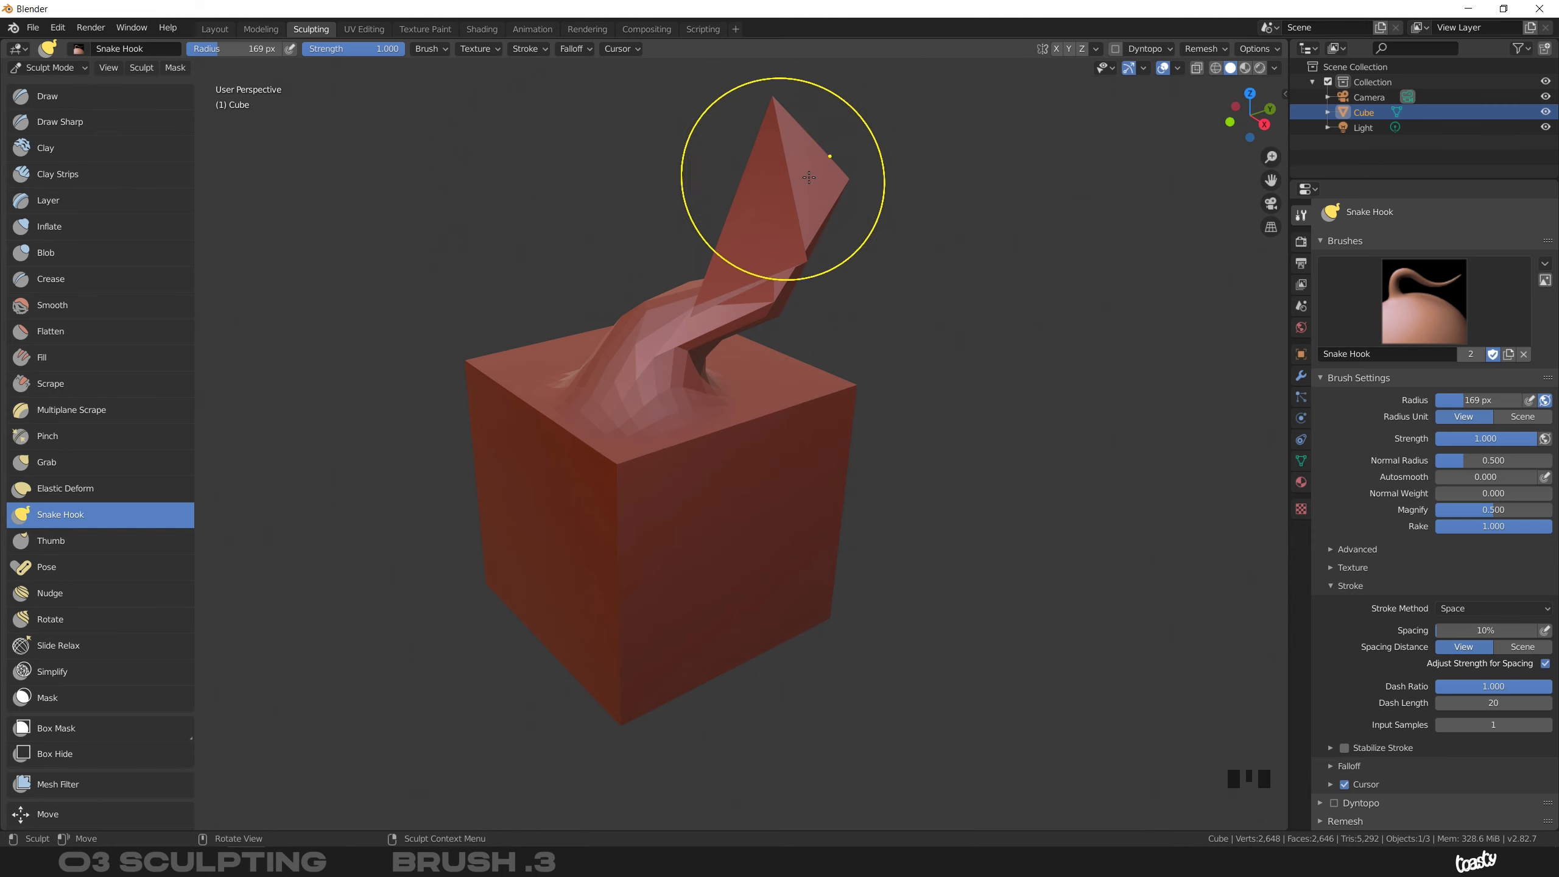
pyautogui.moveTo(797, 211); pyautogui.dragTo(853, 264, button='middle')
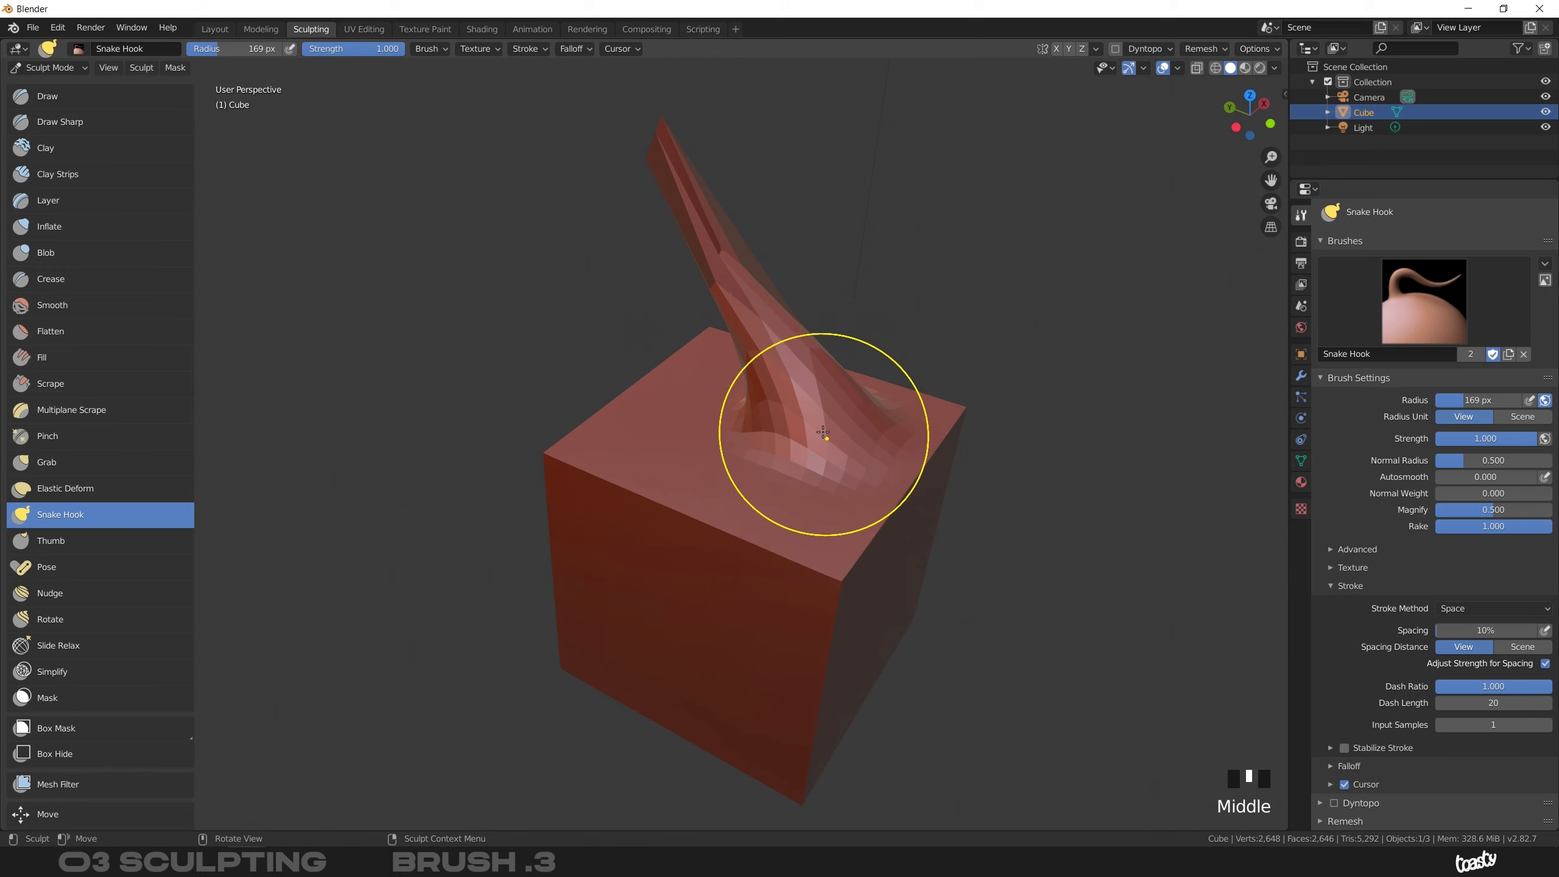
pyautogui.moveTo(824, 433); pyautogui.dragTo(646, 431, button='middle')
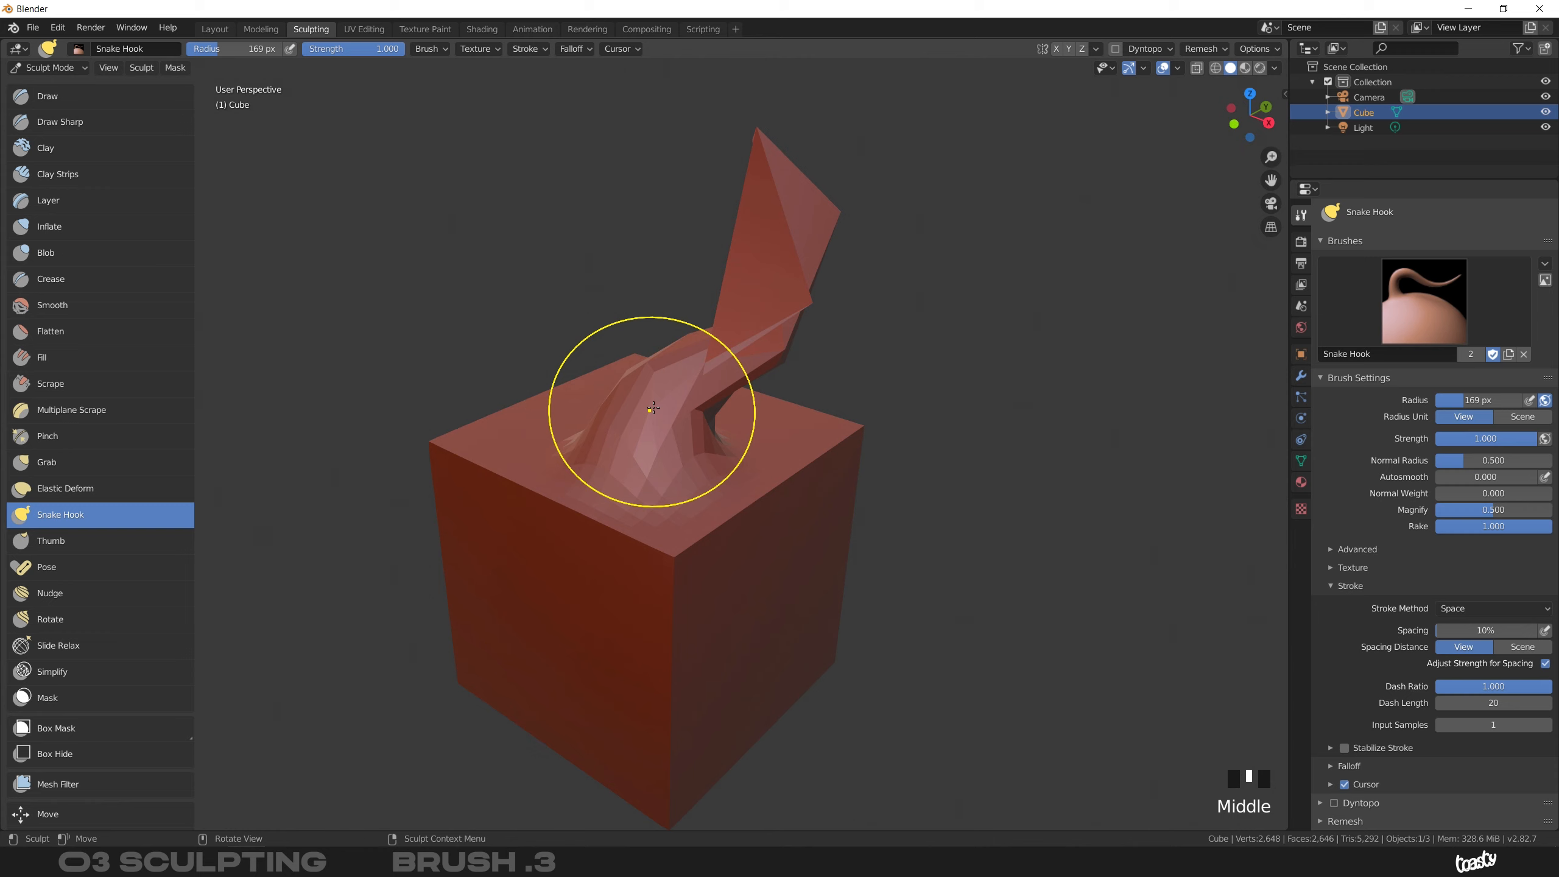
# Undo the Snake Hook spike and enable Dyntopo for the cube
pyautogui.hotkey('ctrl', 'z')
pyautogui.moveTo(654, 459); pyautogui.dragTo(644, 415, button='middle')
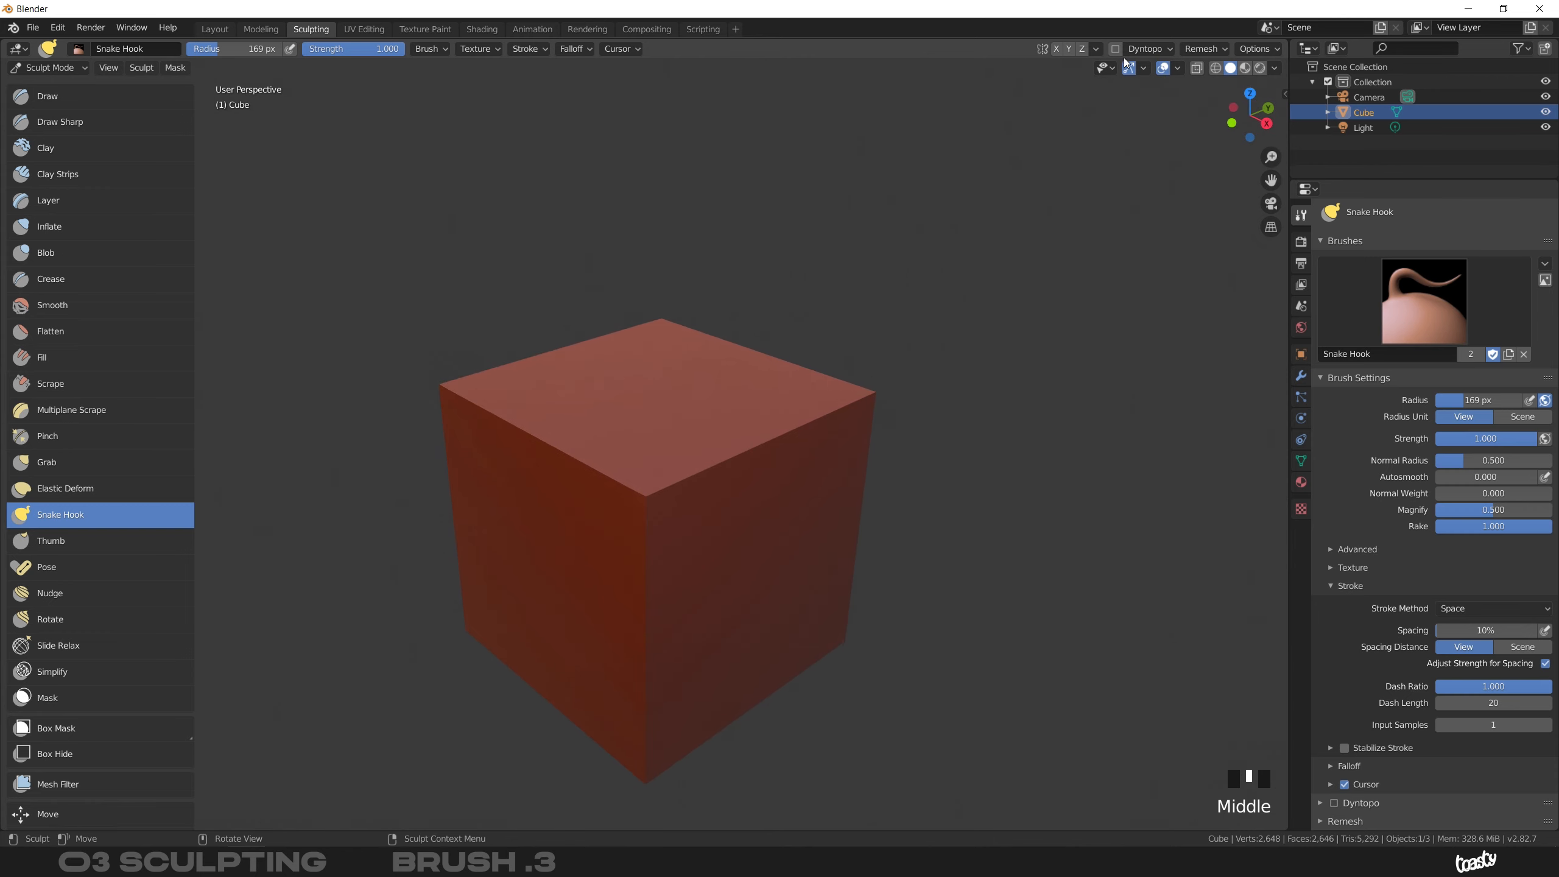
pyautogui.click(1147, 49)
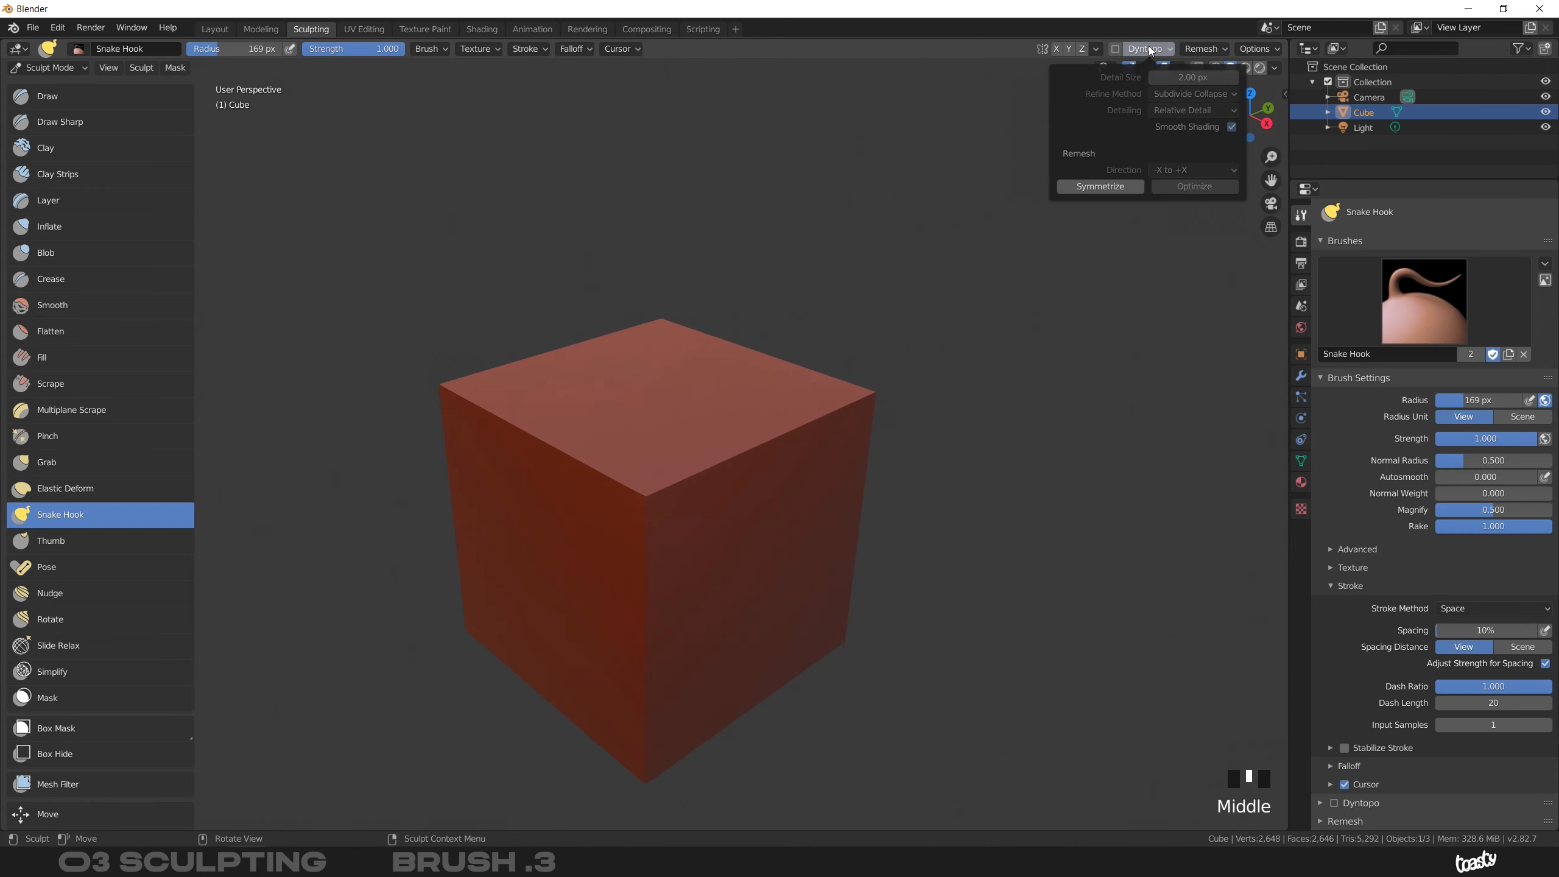
pyautogui.click(1116, 49)
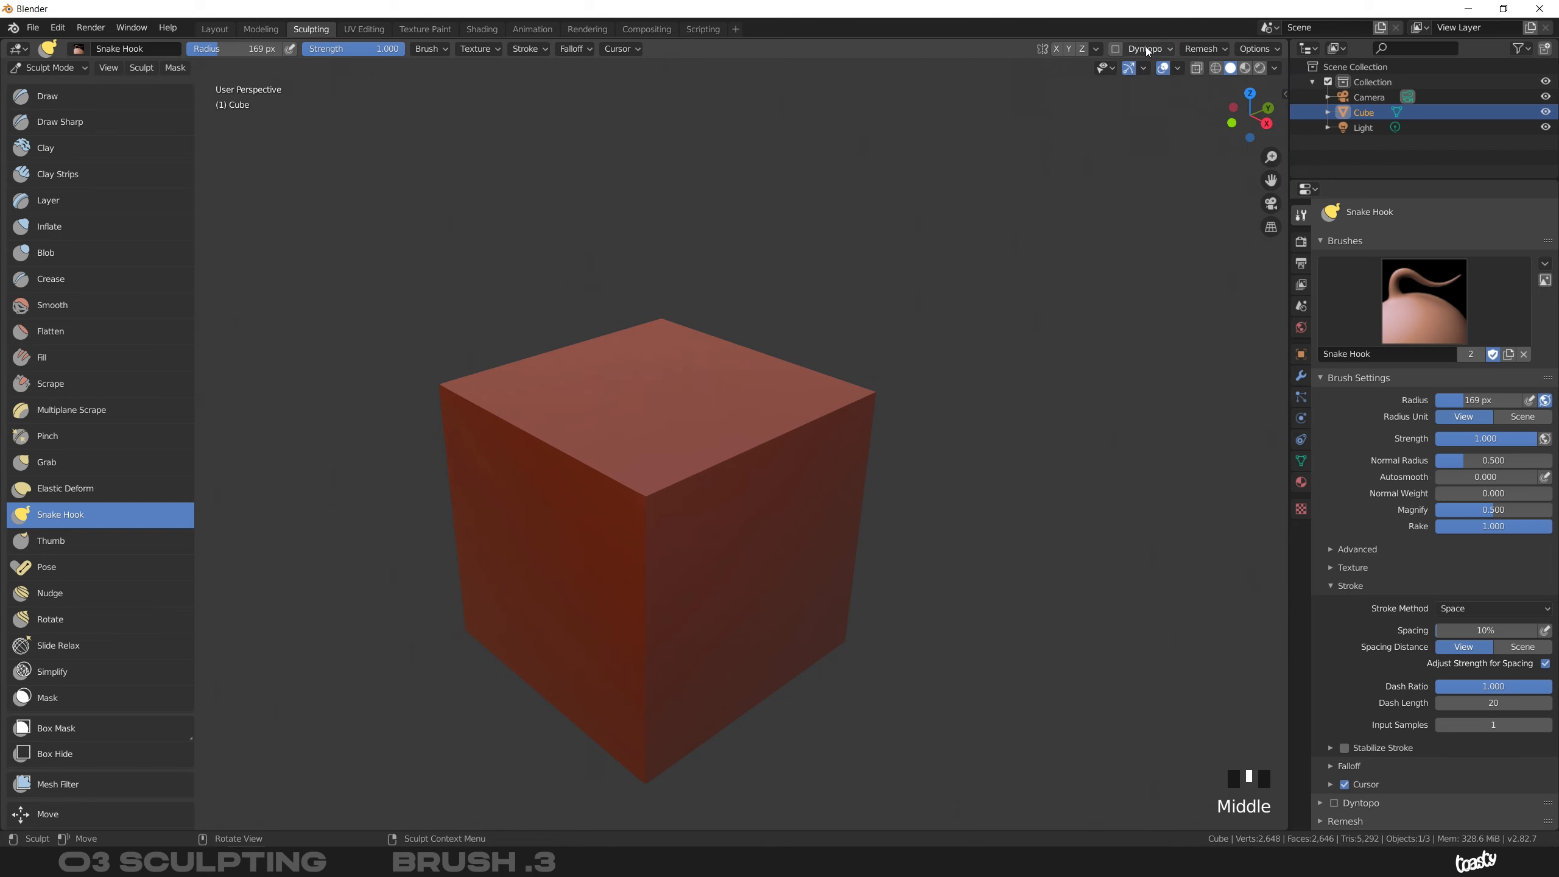
pyautogui.click(1115, 49)
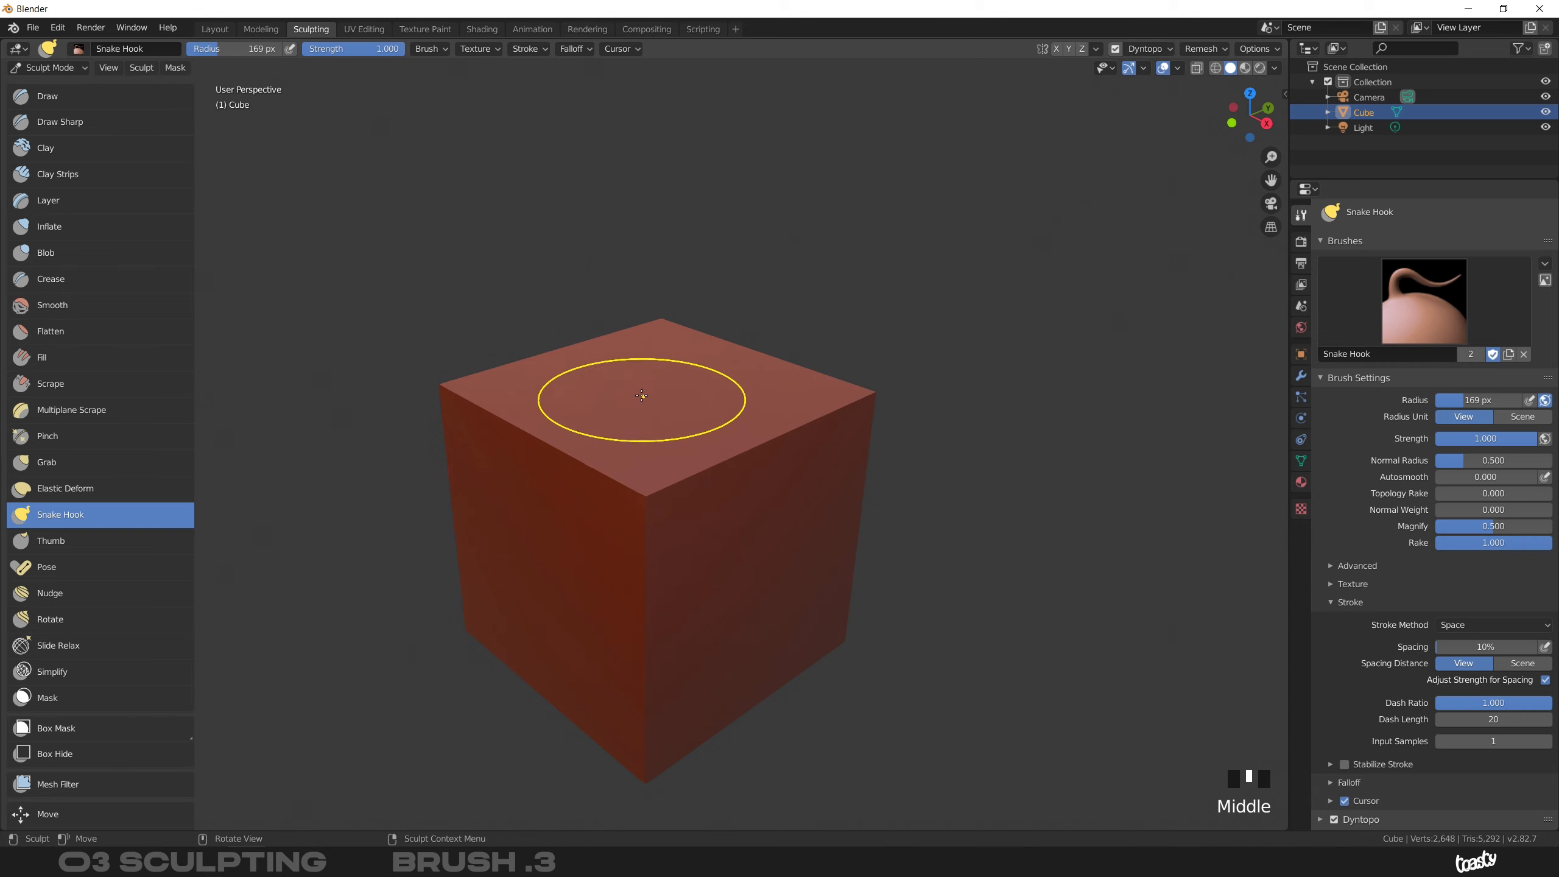
# Pull a long curling tentacle out of the cube's top face with Snake Hook and turn on the wireframe overlay
pyautogui.doubleClick(652, 411)
pyautogui.moveTo(652, 411)
pyautogui.mouseDown()
pyautogui.moveTo(672, 310)
pyautogui.moveTo(750, 291)
pyautogui.mouseUp()
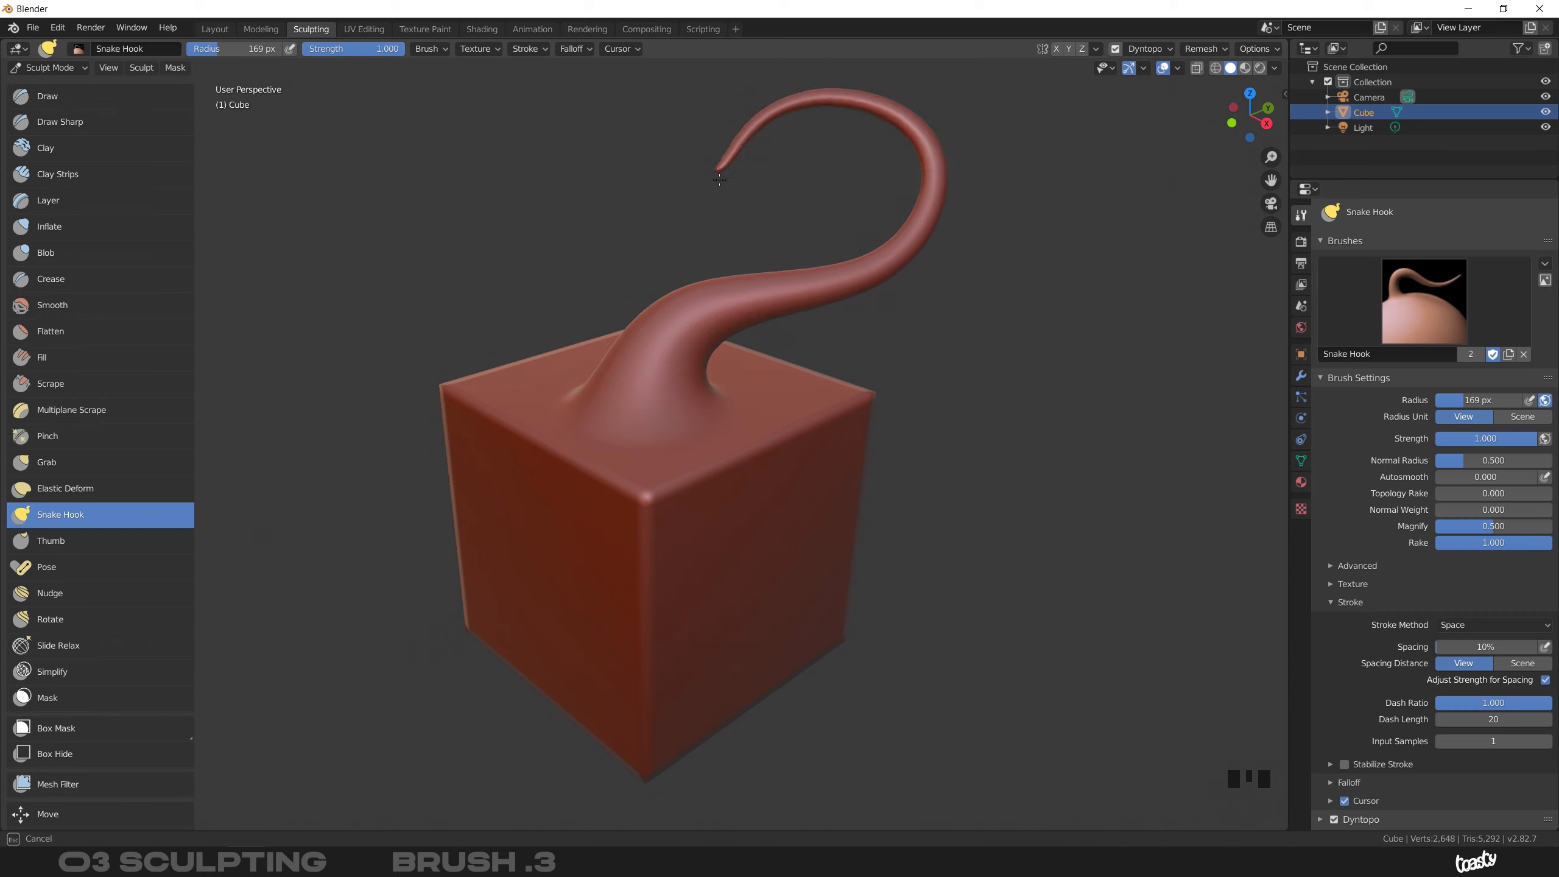
pyautogui.moveTo(737, 197); pyautogui.dragTo(736, 198)
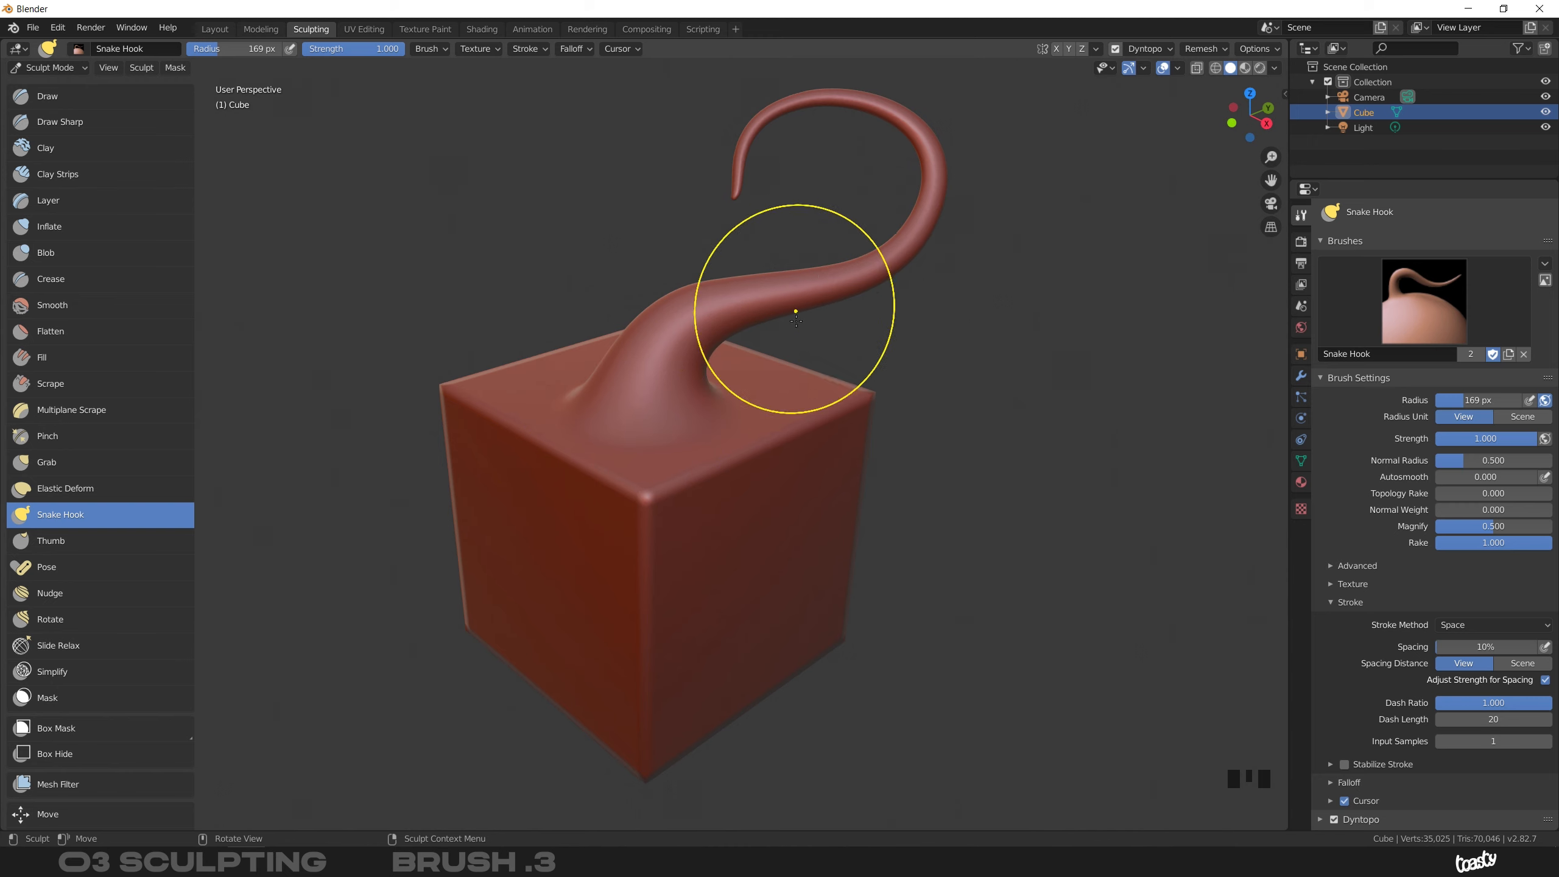
pyautogui.click(1178, 68)
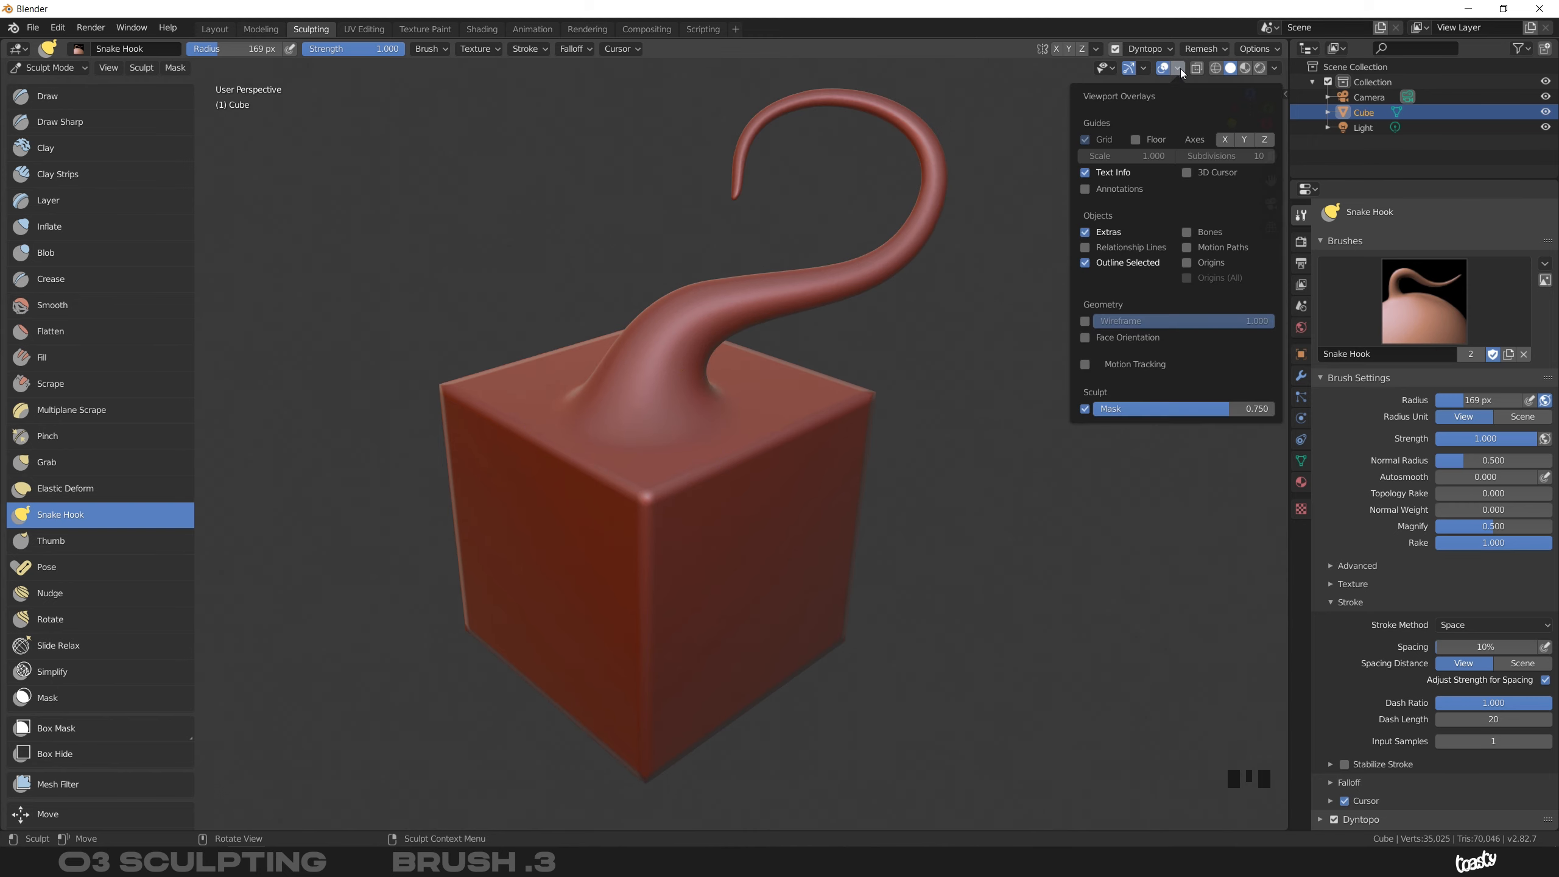
pyautogui.click(1084, 322)
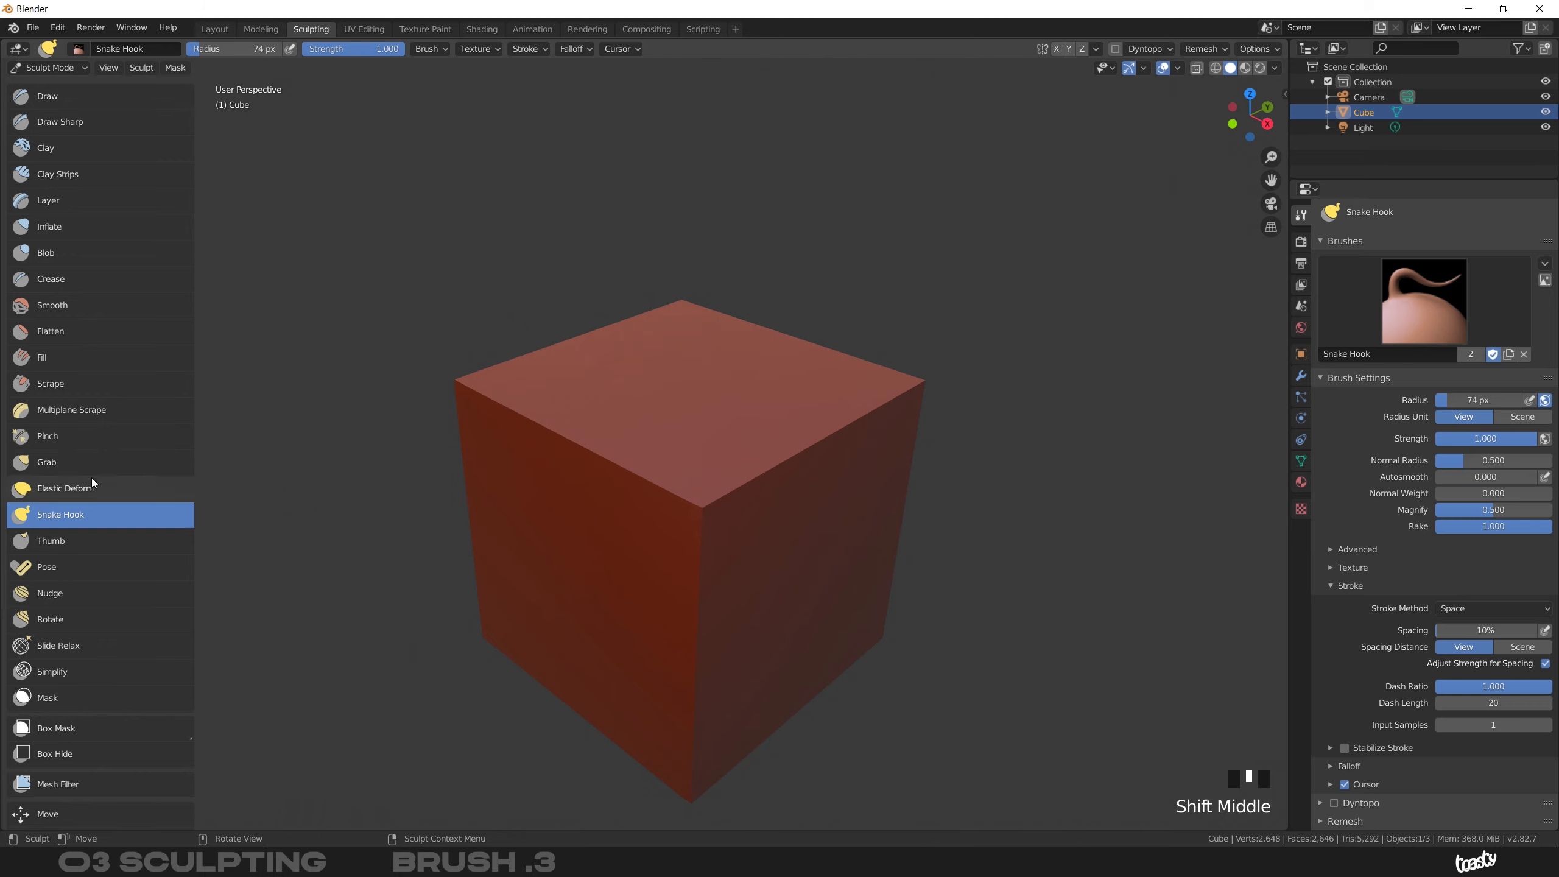
# Switch to the Thumb brush and set its radius to 287 px for work on the cube's near upper corner
pyautogui.click(54, 541)
pyautogui.press('f')
pyautogui.click(652, 421)
pyautogui.scroll(1, 595, 452)
pyautogui.moveTo(592, 442); pyautogui.dragTo(579, 425, button='middle')
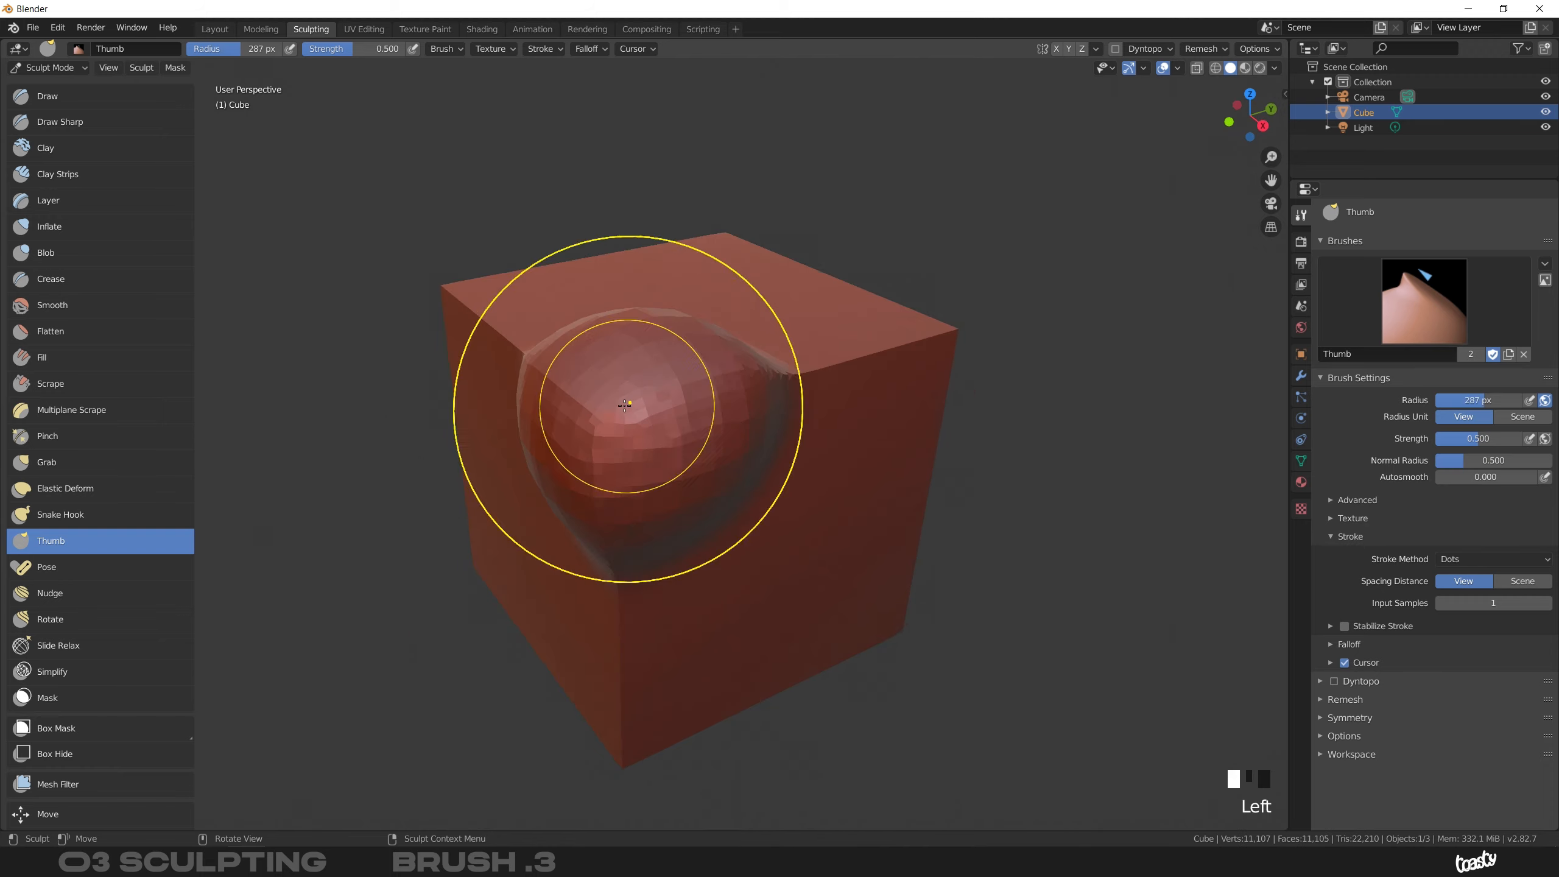
# Reduce the Thumb radius to 177 px and smear the bulge on the cube's corner up and across toward the top edge
pyautogui.press('f')
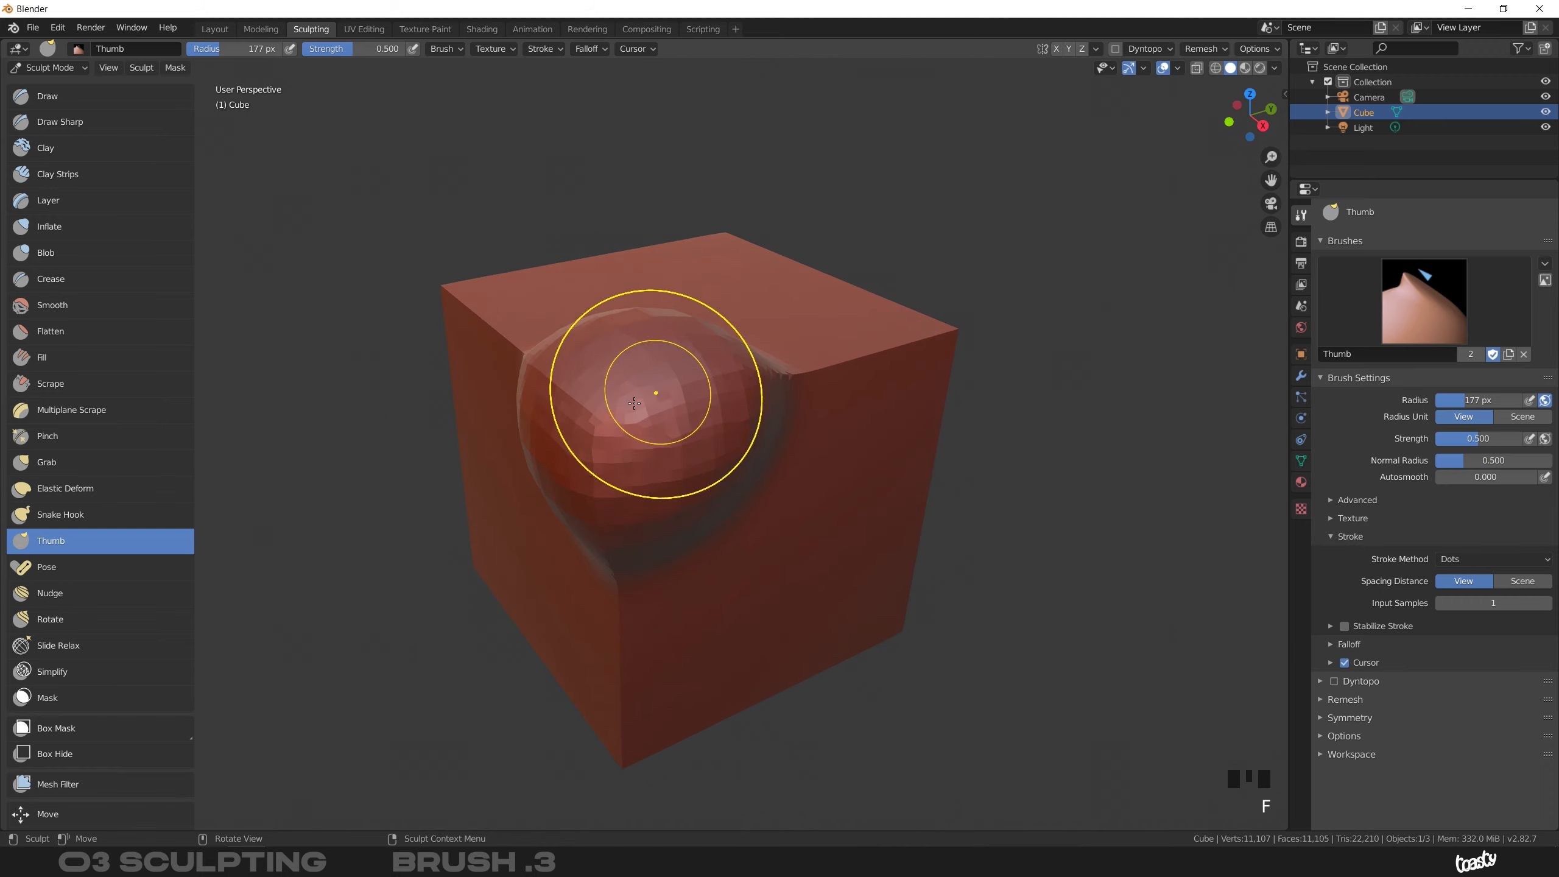
pyautogui.moveTo(650, 445)
pyautogui.mouseDown()
pyautogui.moveTo(610, 383)
pyautogui.moveTo(724, 356)
pyautogui.mouseUp()
pyautogui.moveTo(724, 356); pyautogui.dragTo(637, 348, button='middle')
pyautogui.moveTo(637, 348); pyautogui.dragTo(779, 326)
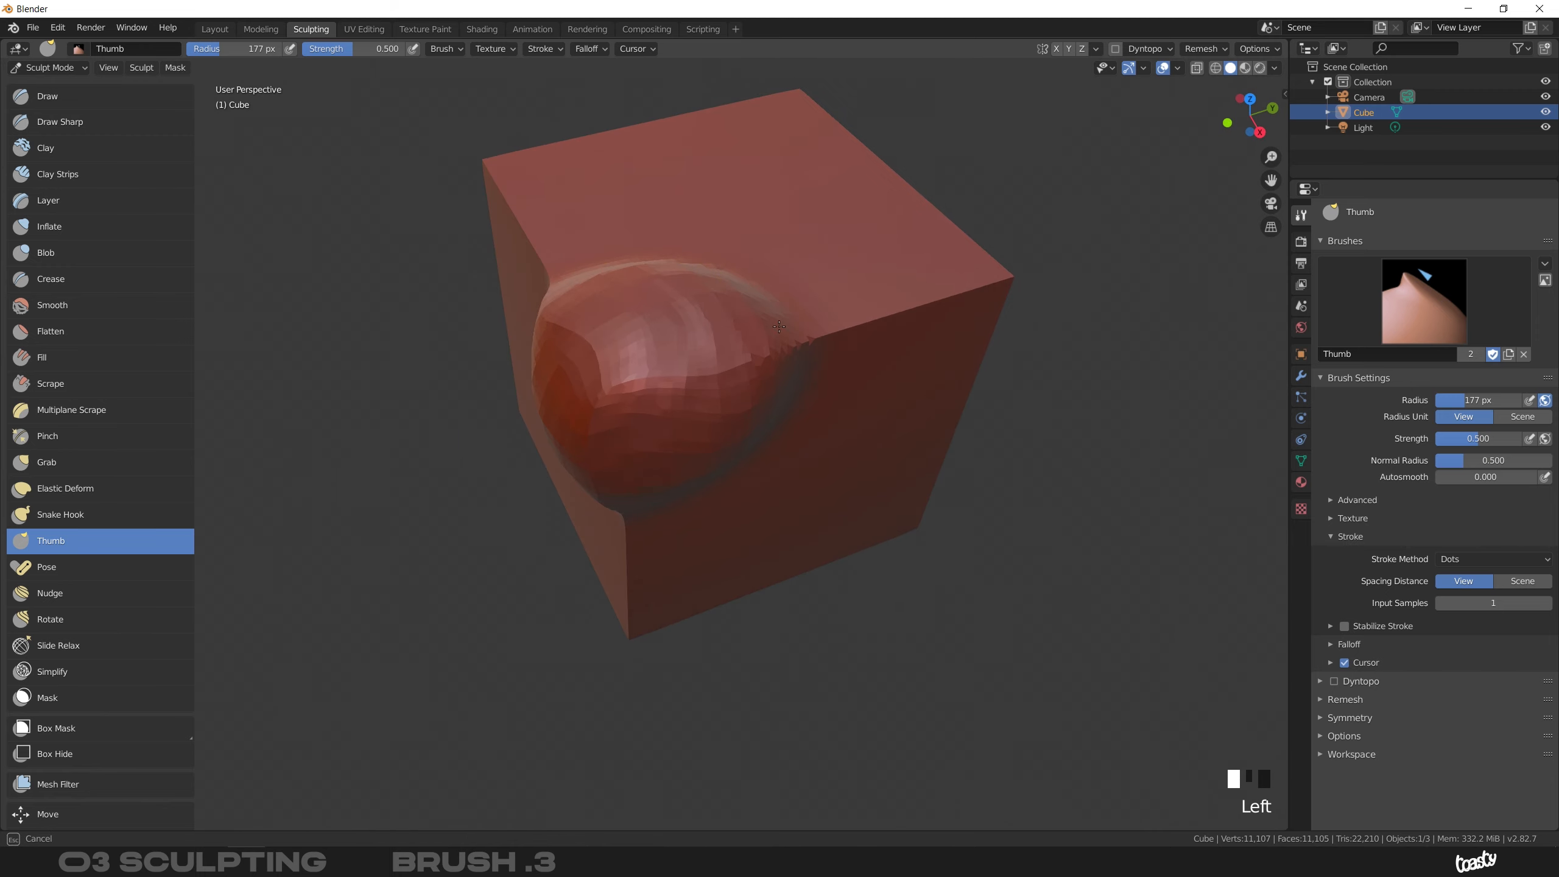
# Smear the upper part of the corner bulge downward with several Thumb strokes
pyautogui.moveTo(682, 367); pyautogui.dragTo(639, 437, button='middle')
pyautogui.moveTo(639, 438); pyautogui.dragTo(659, 577)
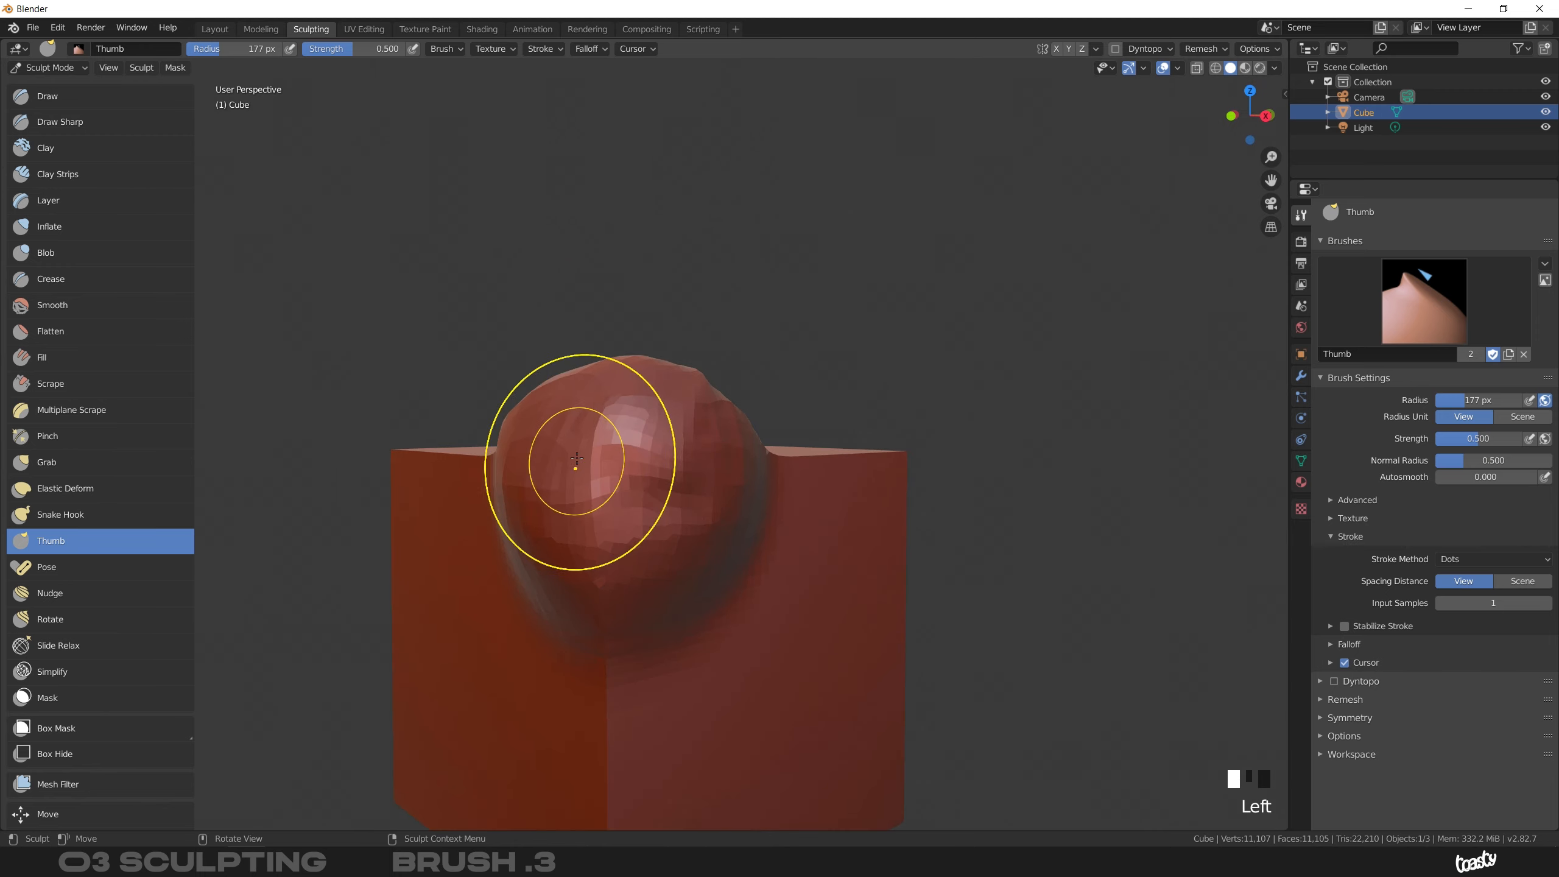
pyautogui.moveTo(632, 509); pyautogui.dragTo(612, 559)
pyautogui.moveTo(704, 465); pyautogui.dragTo(726, 537)
pyautogui.moveTo(690, 459); pyautogui.dragTo(650, 429, button='middle')
pyautogui.moveTo(620, 386)
pyautogui.mouseDown(button='middle')
pyautogui.moveTo(603, 415)
pyautogui.moveTo(609, 348)
pyautogui.mouseUp(button='middle')
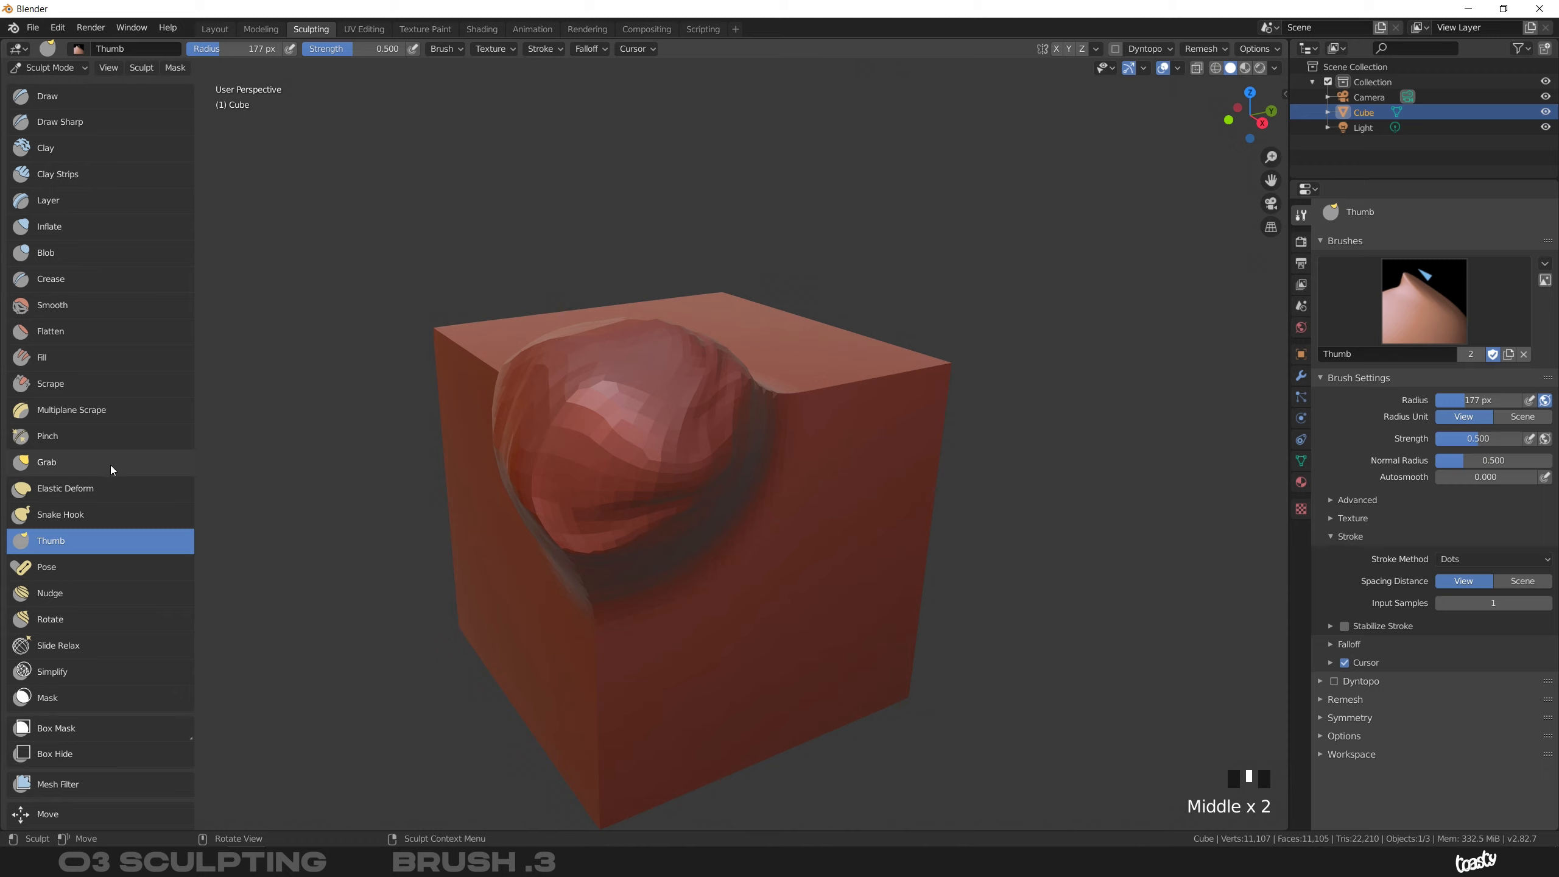
pyautogui.moveTo(489, 573); pyautogui.dragTo(666, 339, button='middle')
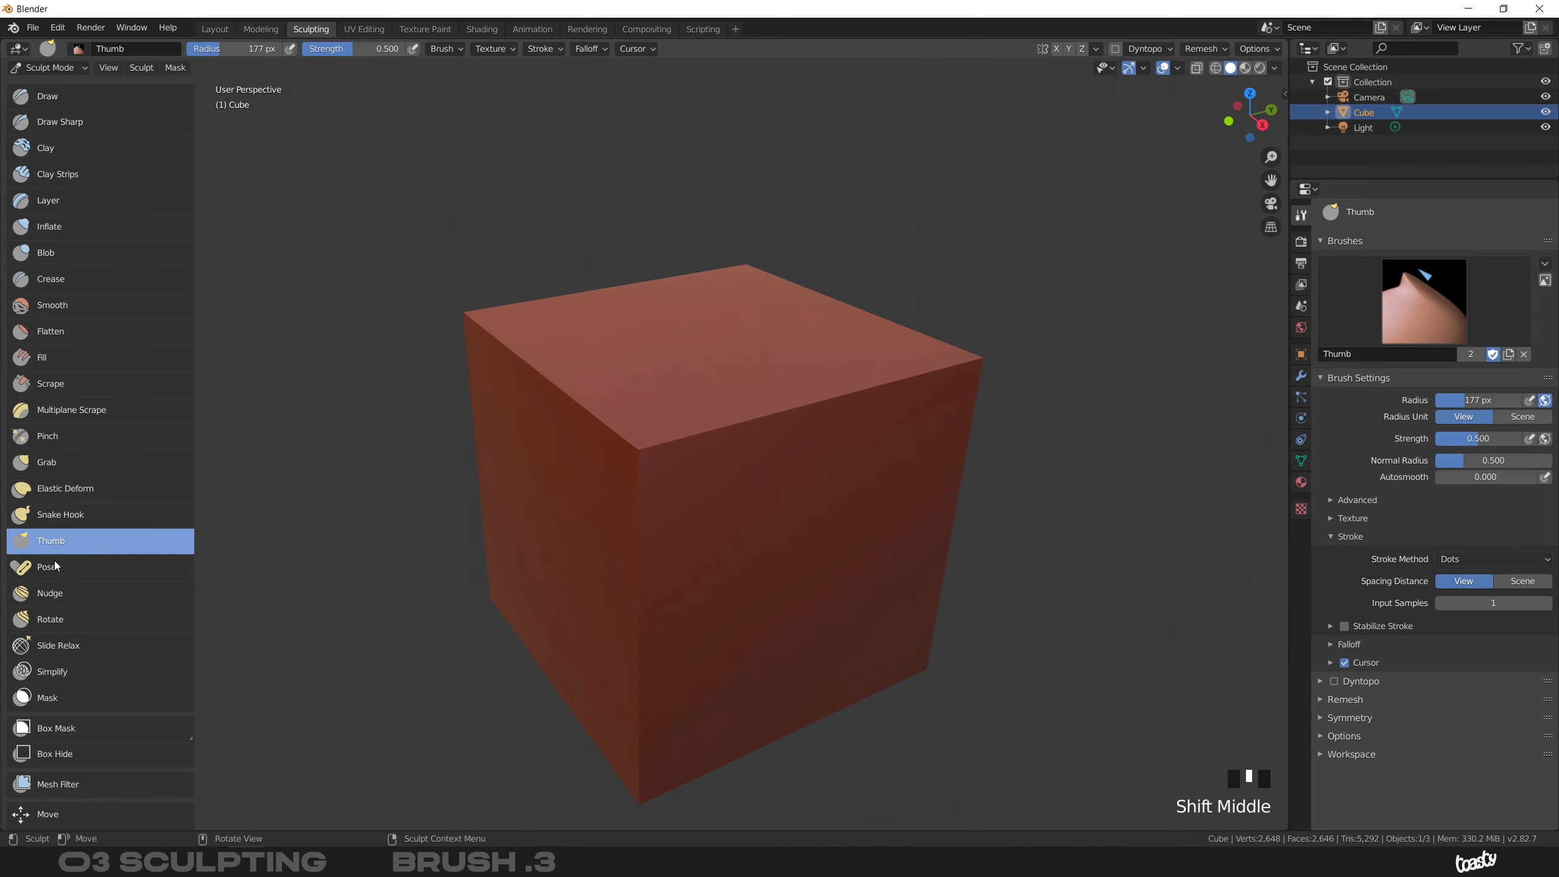
# Switch to the Pose brush and vary its radius over the cube's near upper corner from 255 to 125 to 323 px
pyautogui.click(100, 570)
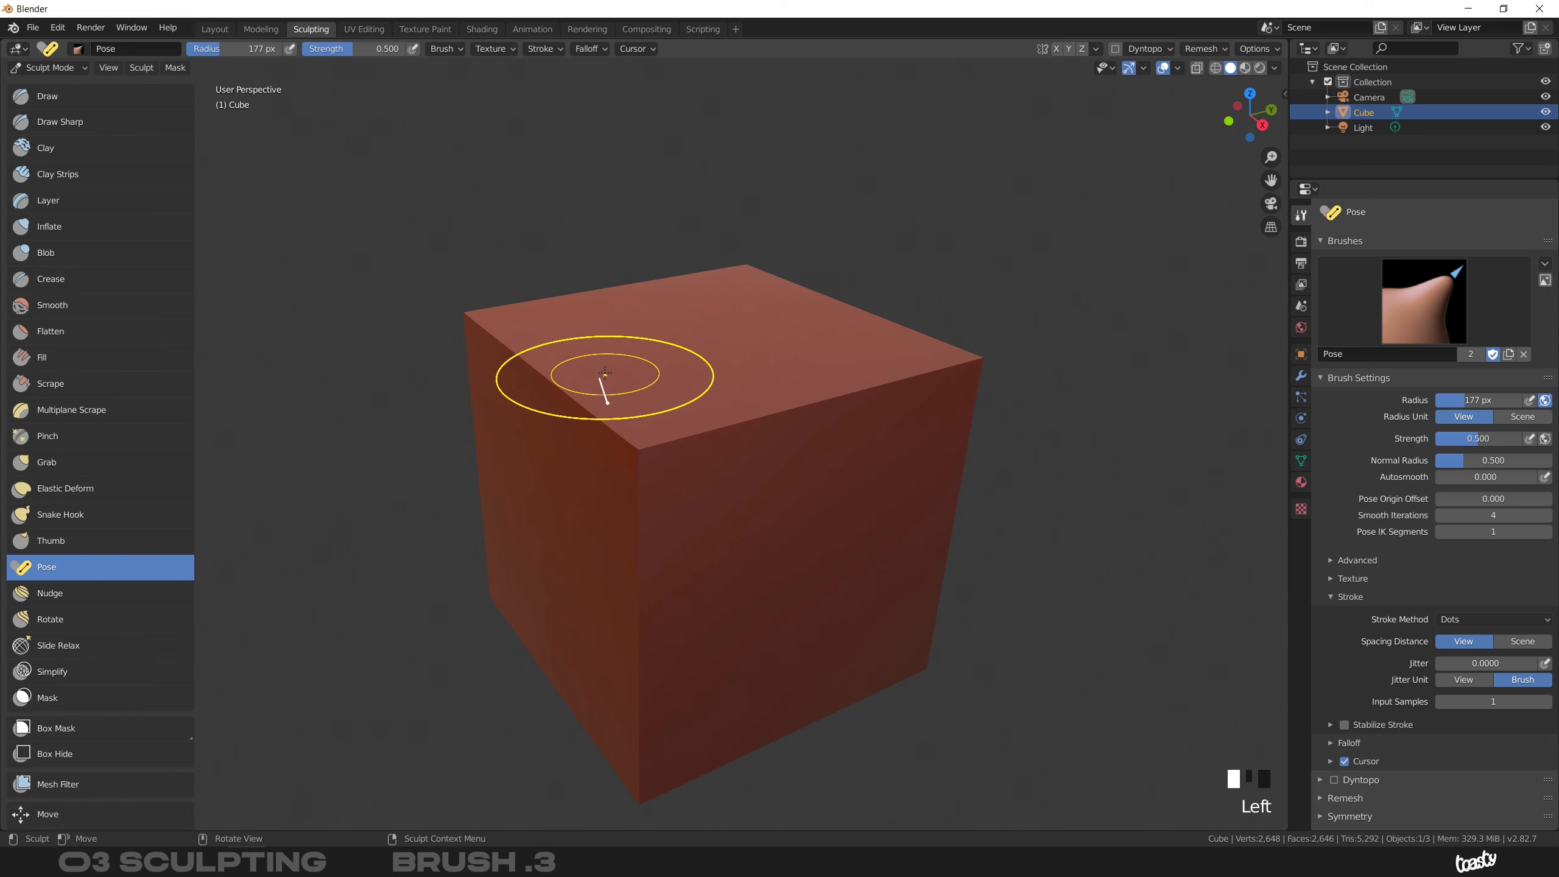
pyautogui.press('f')
pyautogui.click(648, 370)
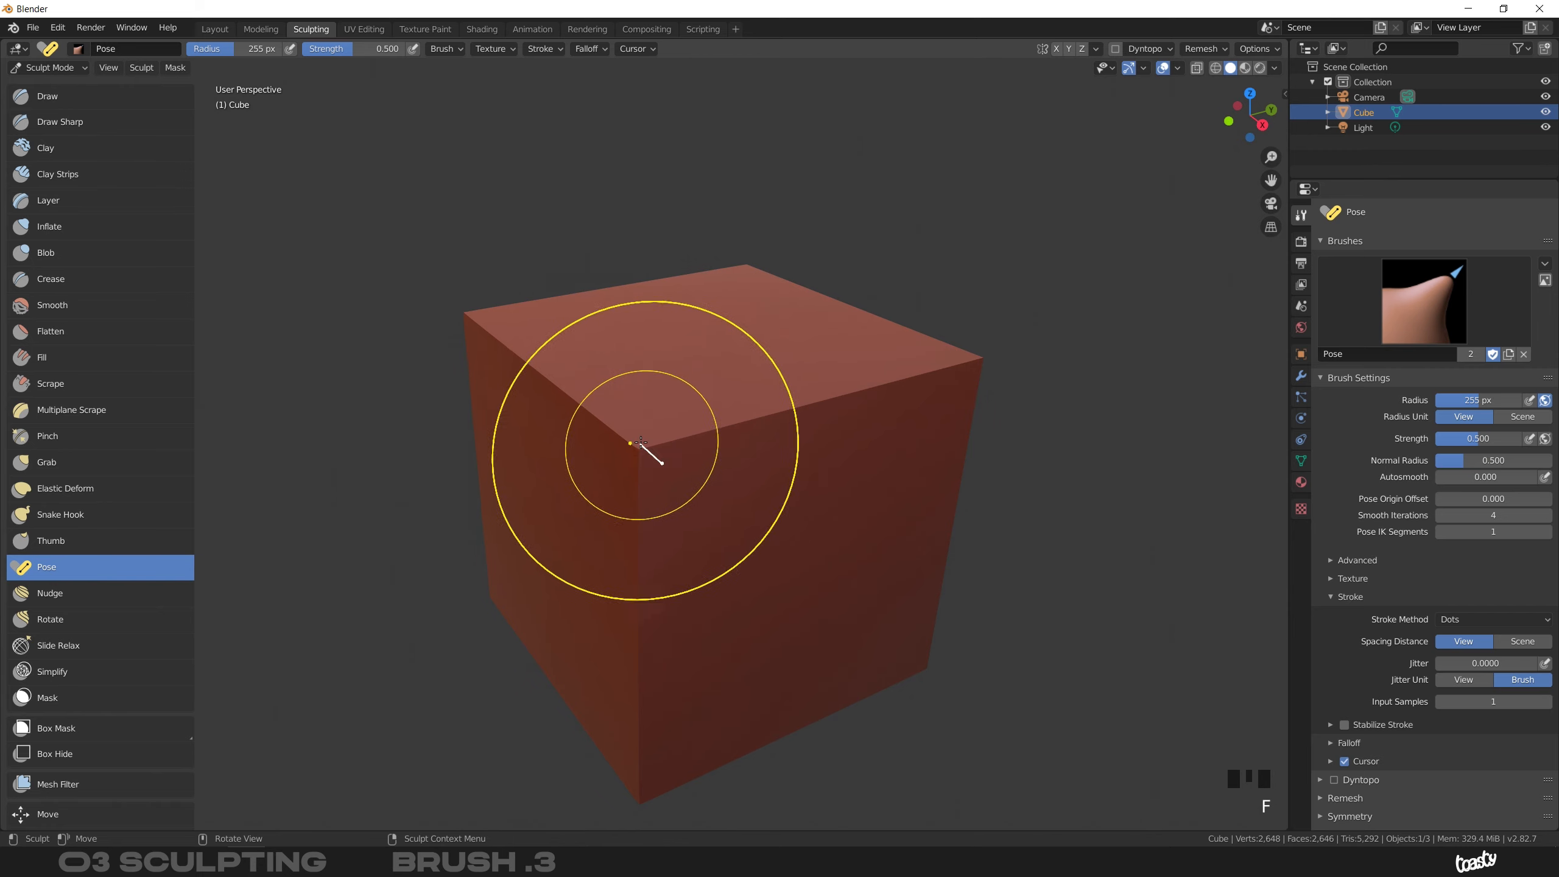
pyautogui.press('f')
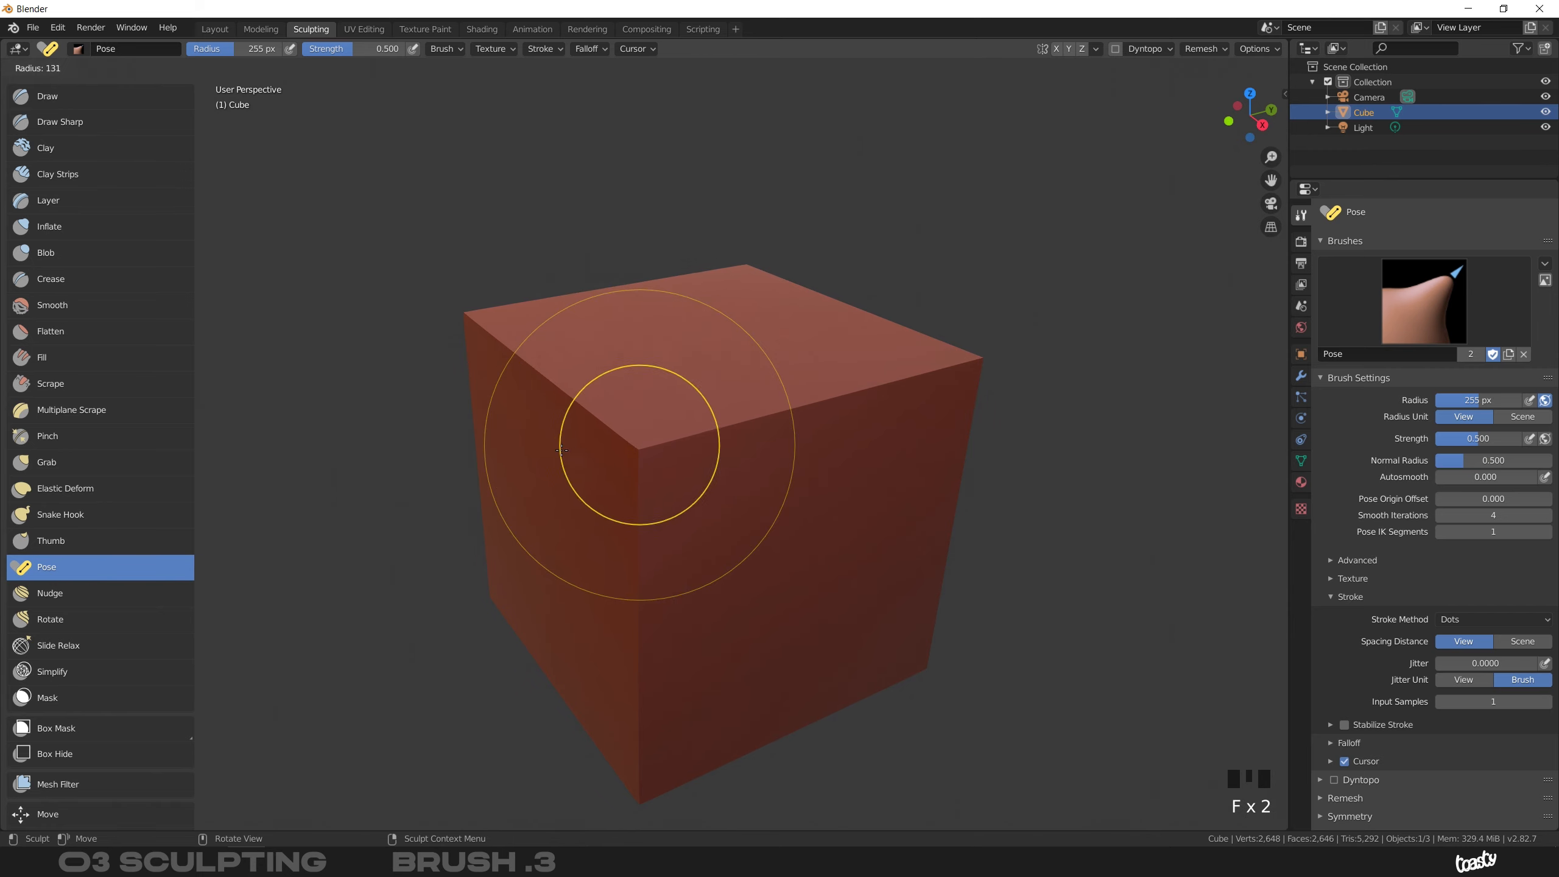
pyautogui.click(572, 449)
pyautogui.press('f')
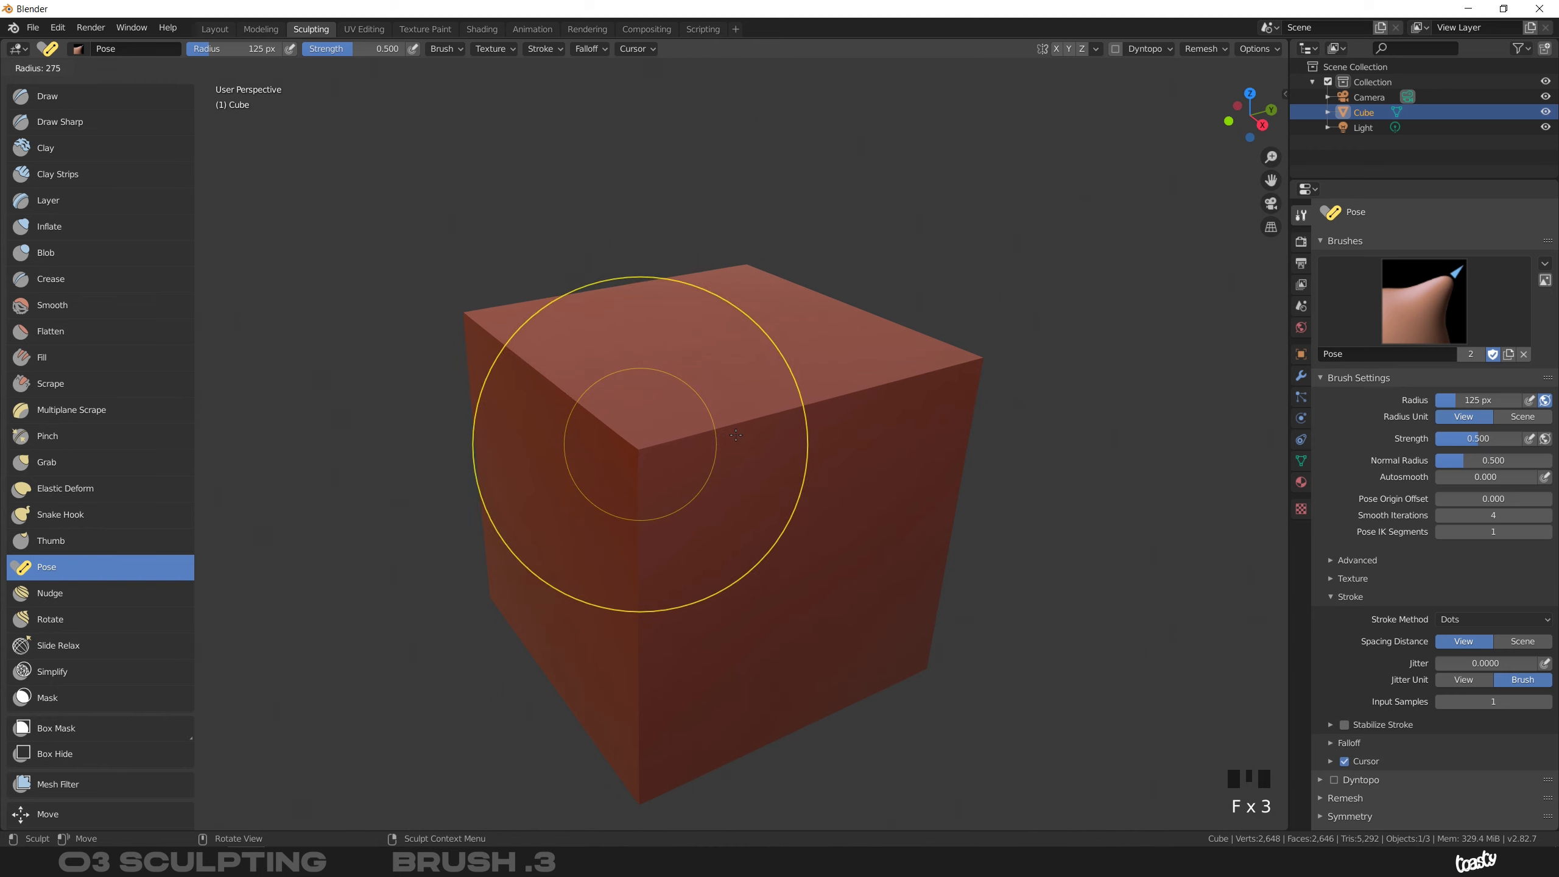
pyautogui.click(675, 433)
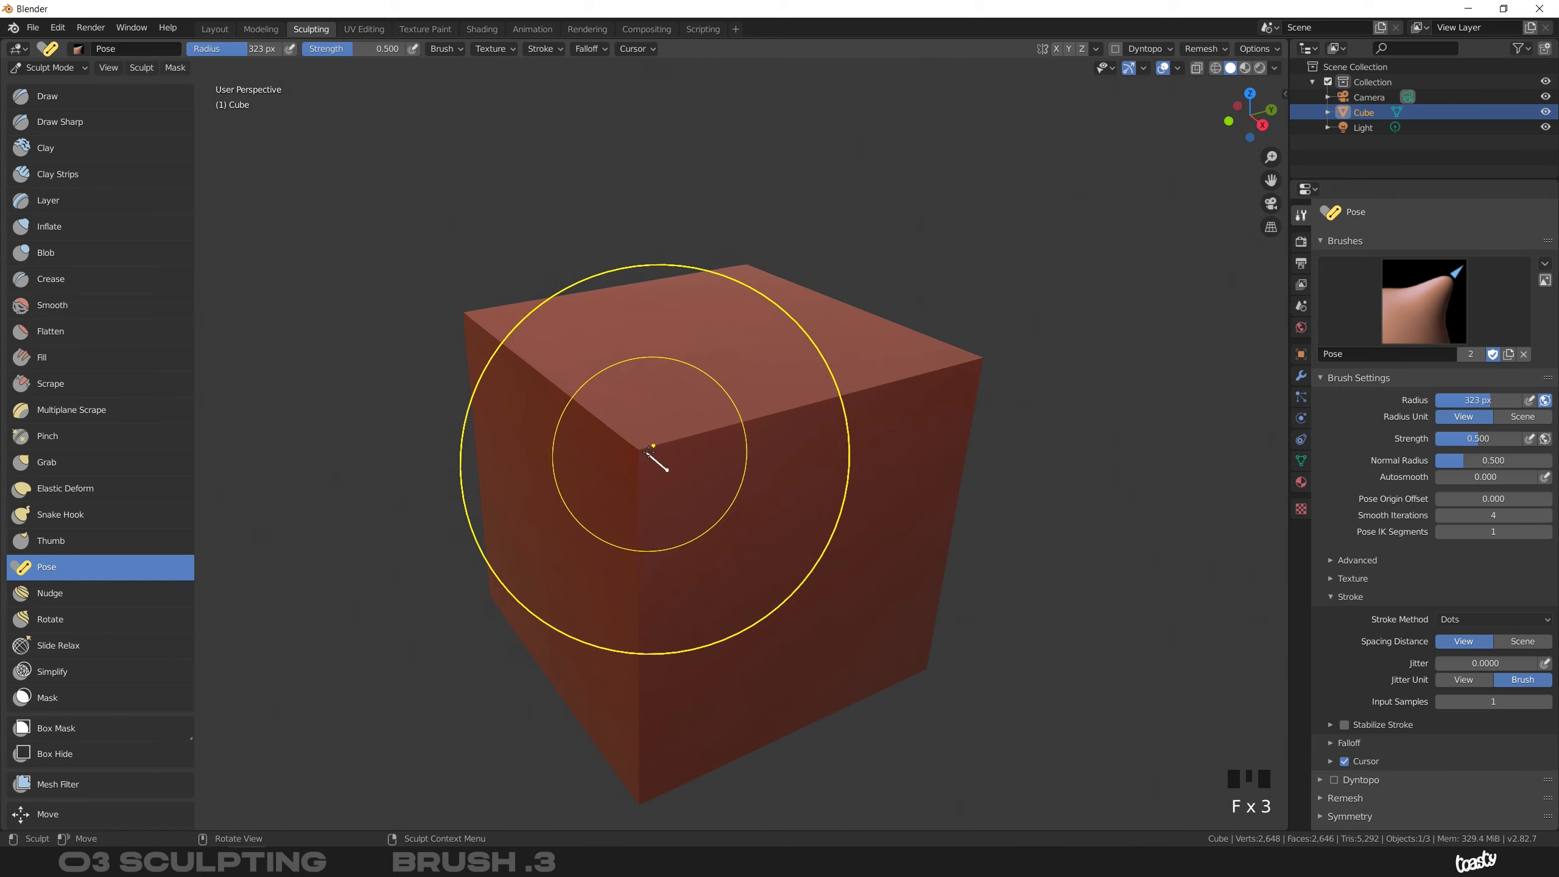
# Try bending the cube's upper corner inward with the Pose brush at a 230 px radius, and undo the deformation
pyautogui.moveTo(641, 449)
pyautogui.mouseDown(button='middle')
pyautogui.moveTo(602, 430)
pyautogui.moveTo(637, 444)
pyautogui.mouseUp(button='middle')
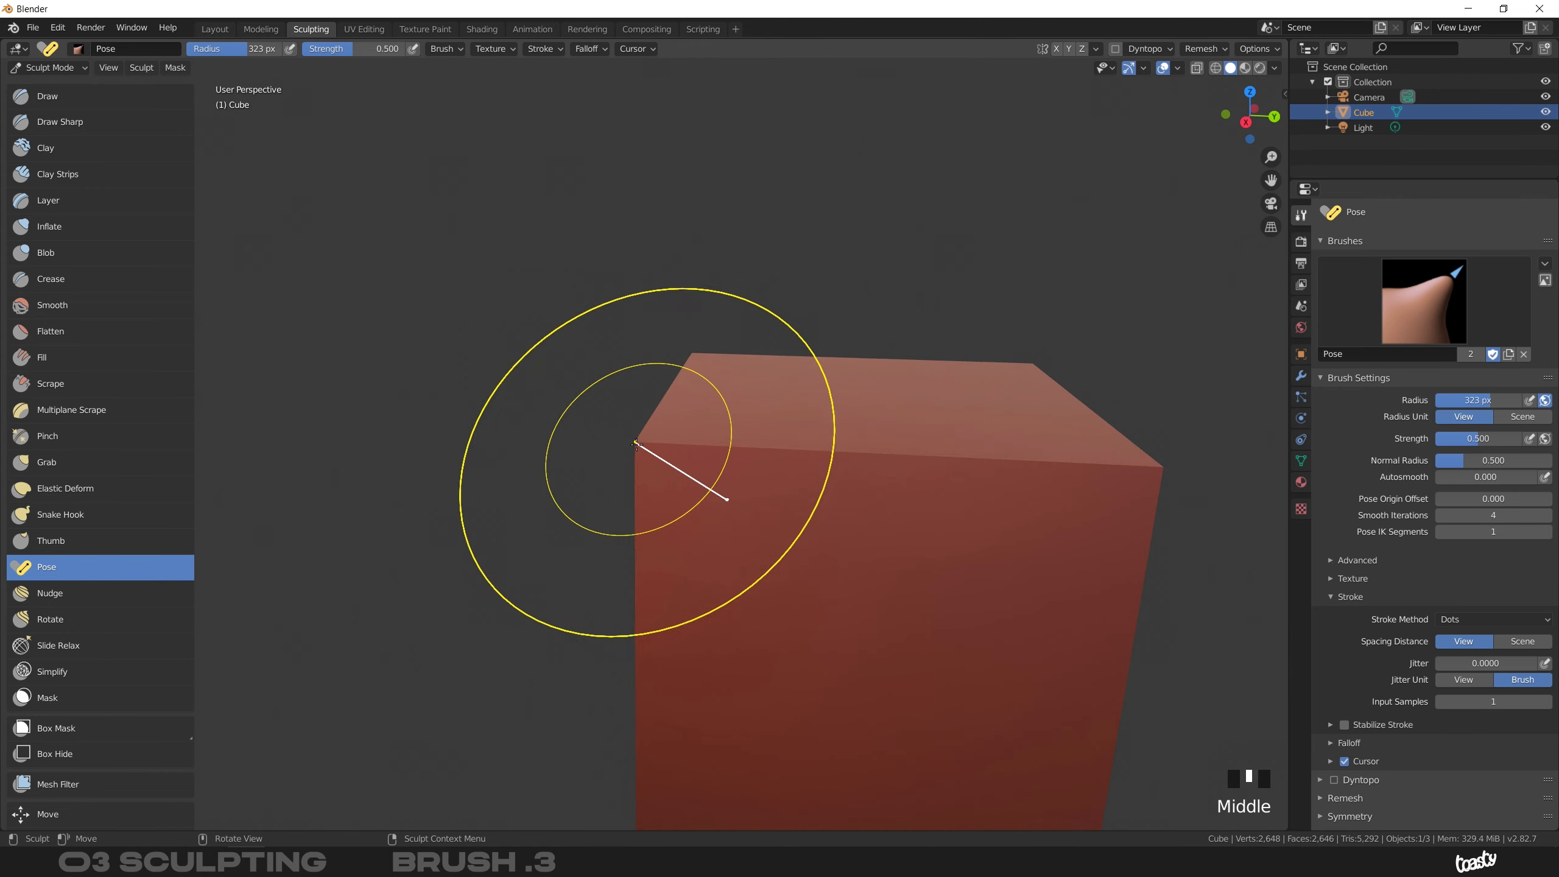
pyautogui.press('f')
pyautogui.click(640, 443)
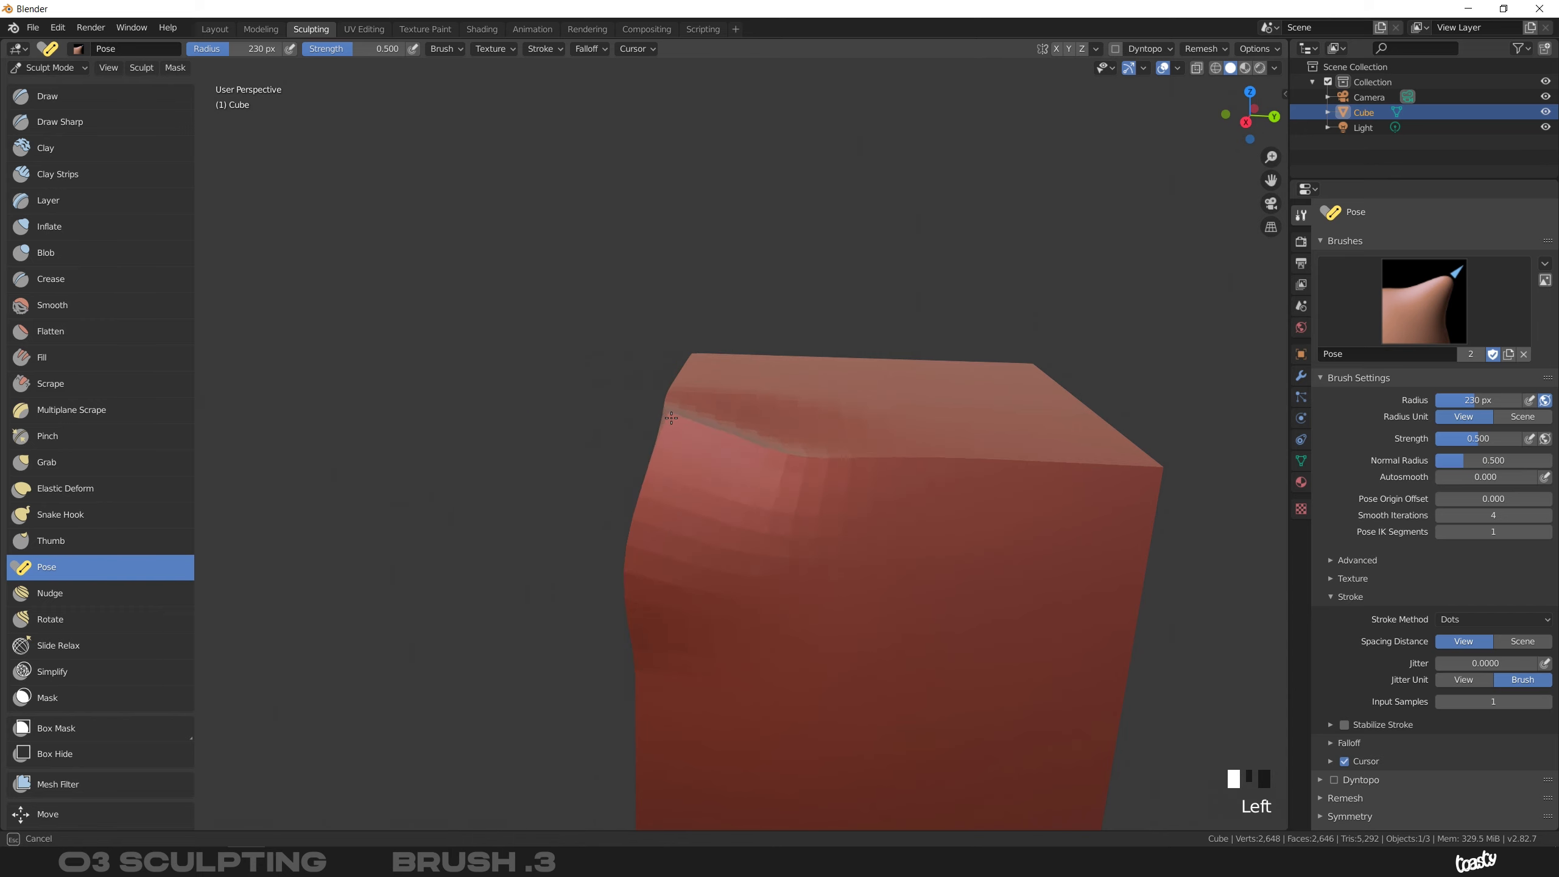
pyautogui.moveTo(724, 428); pyautogui.dragTo(591, 490)
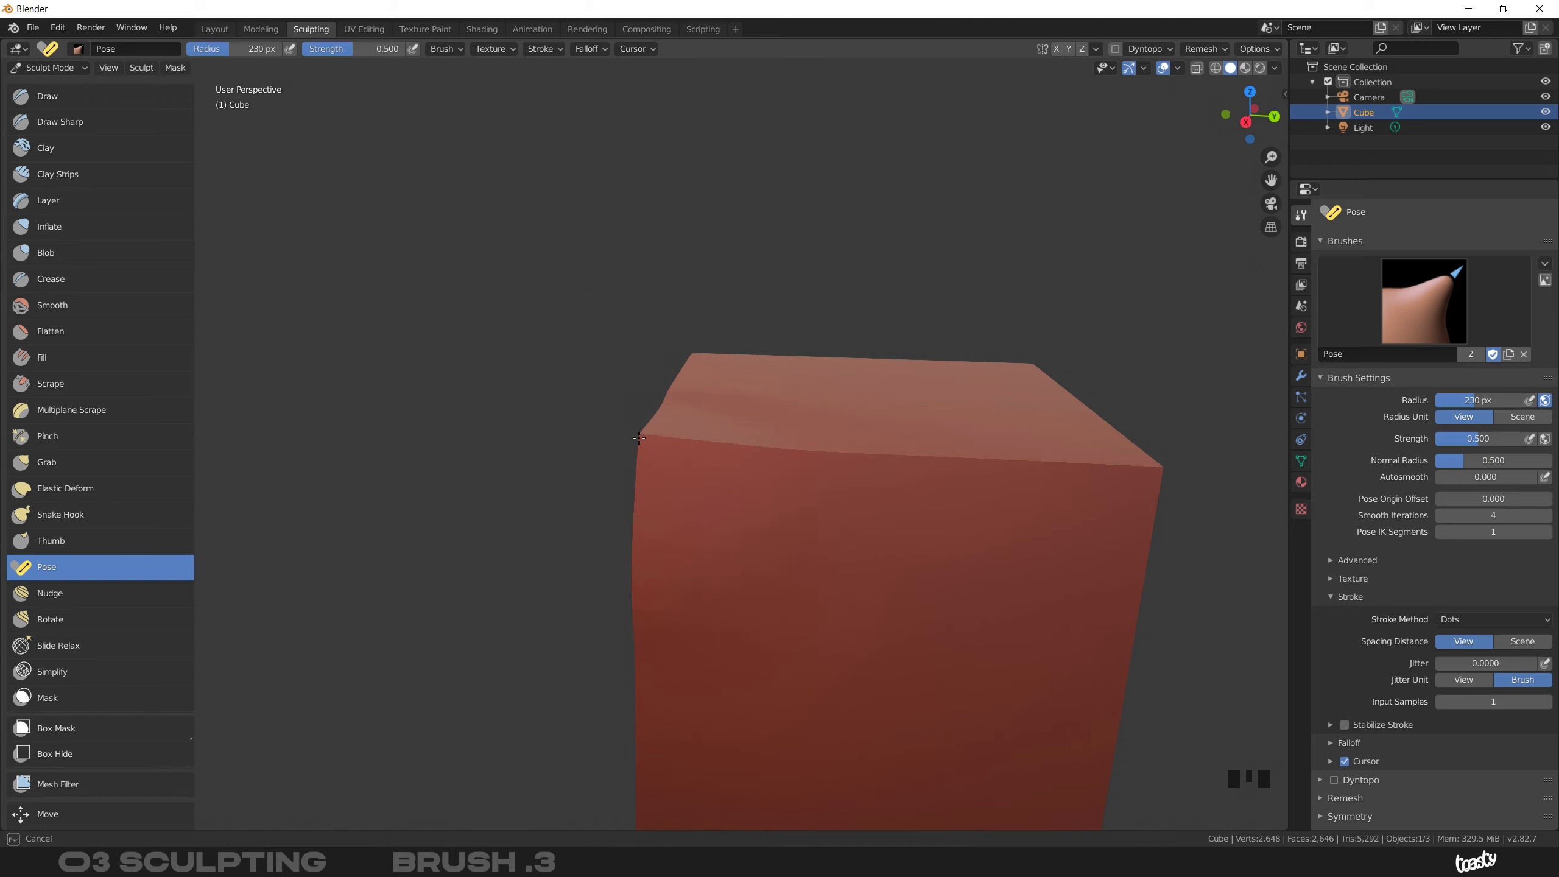
pyautogui.moveTo(651, 431)
pyautogui.mouseDown()
pyautogui.moveTo(703, 418)
pyautogui.moveTo(794, 473)
pyautogui.moveTo(620, 477)
pyautogui.moveTo(630, 430)
pyautogui.moveTo(671, 424)
pyautogui.mouseUp()
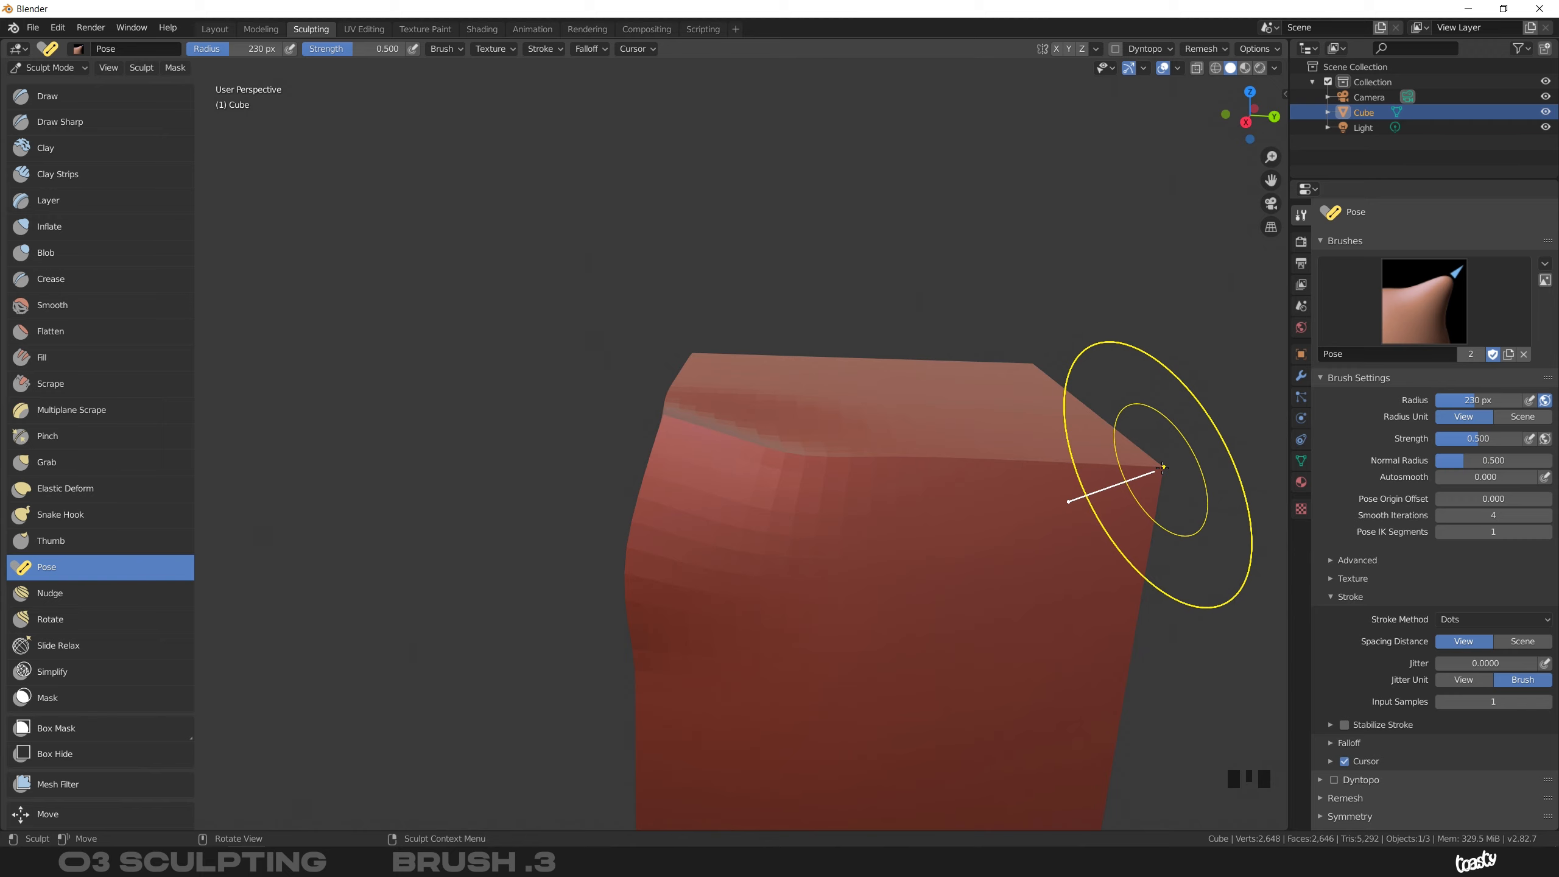
pyautogui.hotkey('ctrl', 'z')
pyautogui.moveTo(724, 446)
pyautogui.mouseDown(button='middle')
pyautogui.moveTo(660, 436)
pyautogui.moveTo(793, 420)
pyautogui.moveTo(696, 434)
pyautogui.mouseUp(button='middle')
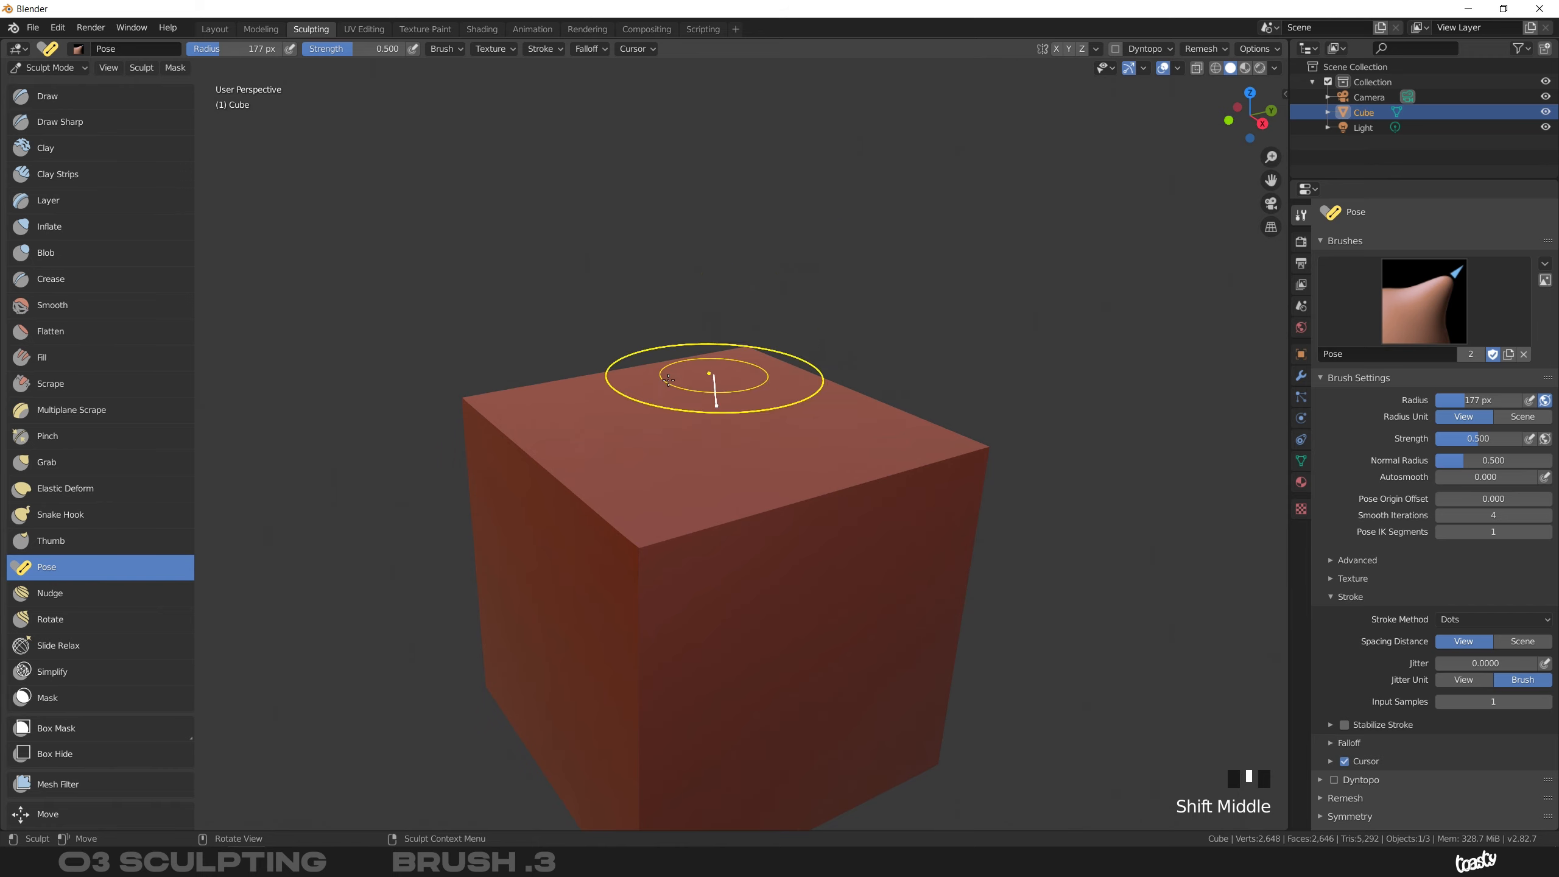
# Pull a long curved arm out of the cube's top face with Snake Hook at a 177 px radius and Dyntopo enabled
pyautogui.click(50, 516)
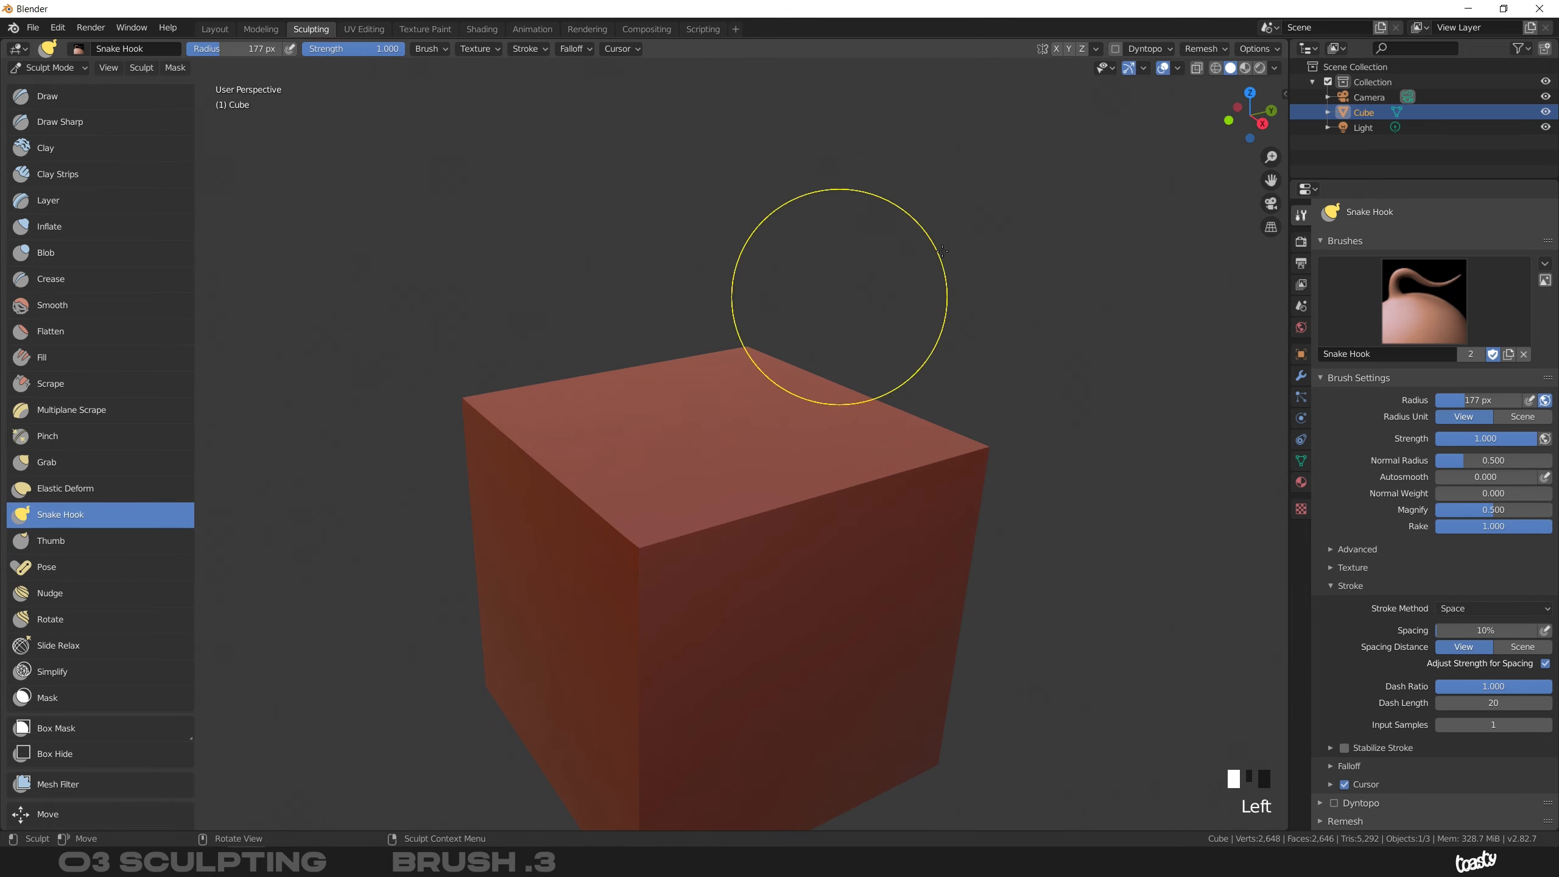
pyautogui.moveTo(672, 436)
pyautogui.mouseDown()
pyautogui.moveTo(650, 399)
pyautogui.moveTo(712, 332)
pyautogui.moveTo(822, 271)
pyautogui.moveTo(850, 172)
pyautogui.mouseUp()
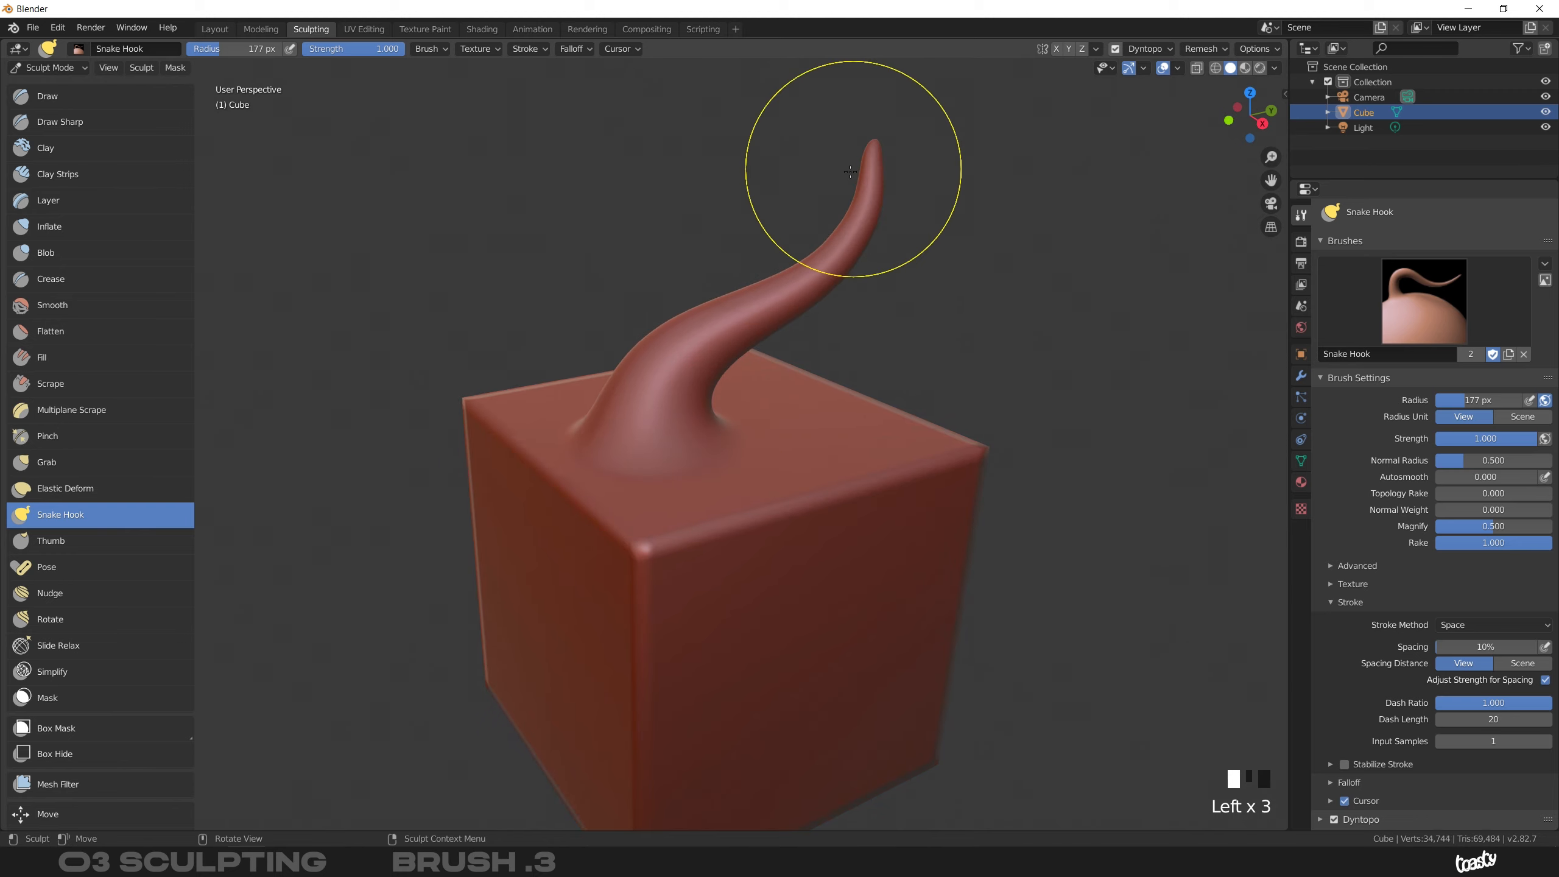
pyautogui.moveTo(833, 237)
pyautogui.keyDown('shift'); pyautogui.mouseDown(button='middle')
pyautogui.moveTo(815, 393)
pyautogui.moveTo(903, 343)
pyautogui.moveTo(872, 340)
pyautogui.moveTo(892, 328)
pyautogui.mouseUp(button='middle'); pyautogui.keyUp('shift')
# Reduce the Snake Hook radius to 58 px and shape a hand with three fingers and a thumb at the arm's tip
pyautogui.press('f')
pyautogui.click(939, 341)
pyautogui.moveTo(946, 304); pyautogui.dragTo(891, 335)
pyautogui.press('f')
pyautogui.click(891, 342)
pyautogui.keyDown('ctrl'); pyautogui.moveTo(891, 343); pyautogui.dragTo(854, 333, button='middle'); pyautogui.keyUp('ctrl')
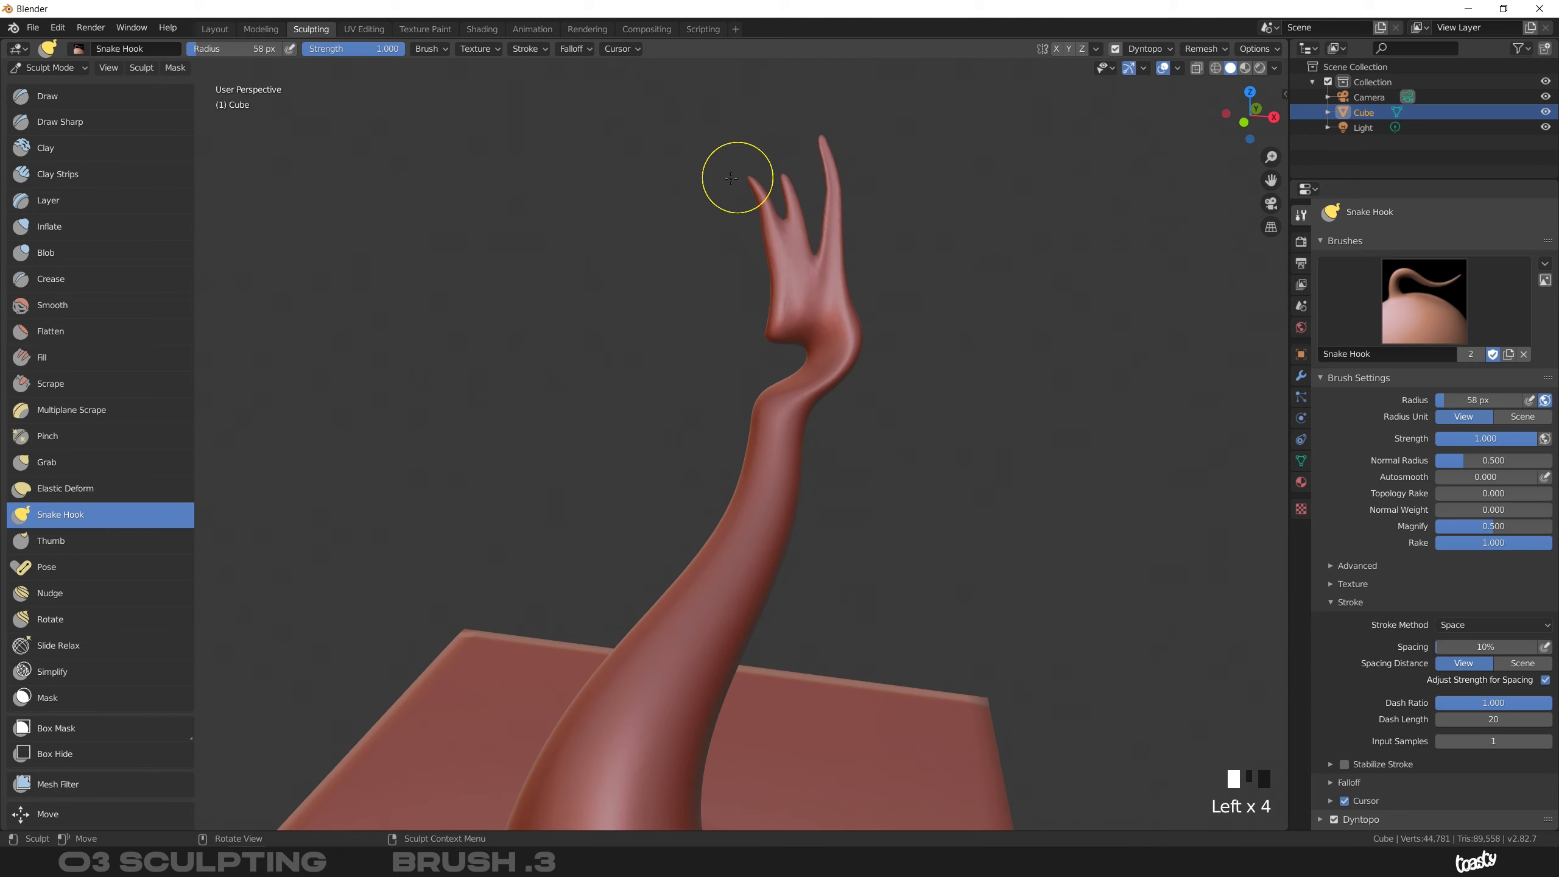
pyautogui.moveTo(846, 294); pyautogui.dragTo(902, 242)
pyautogui.moveTo(847, 271)
pyautogui.mouseDown(button='middle')
pyautogui.moveTo(707, 289)
pyautogui.moveTo(838, 303)
pyautogui.moveTo(869, 277)
pyautogui.mouseUp(button='middle')
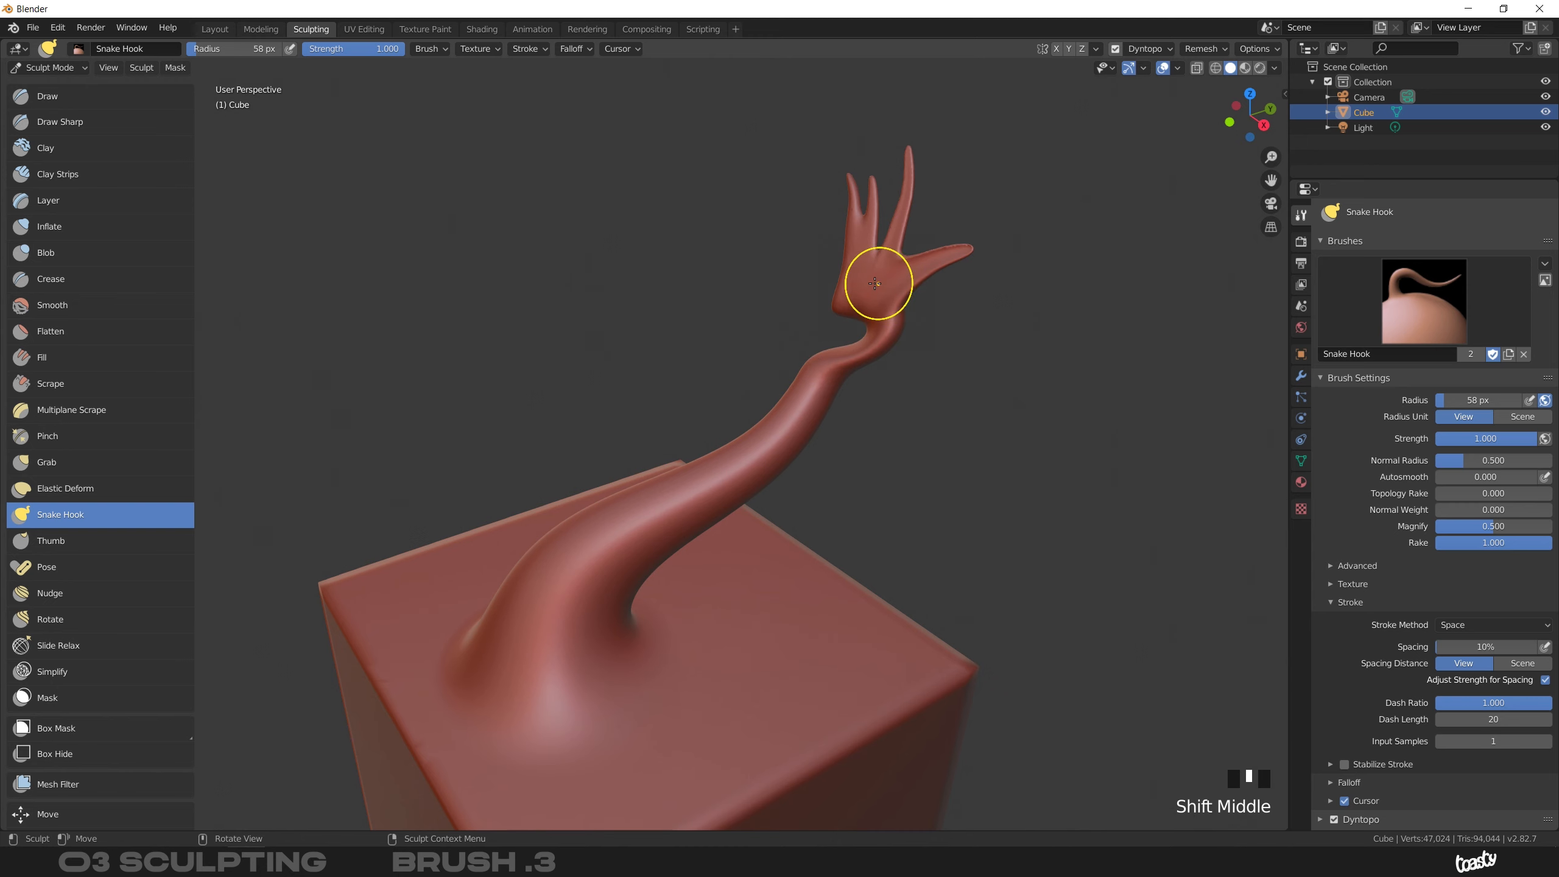
# Disable Dyntopo and switch to the Pose brush for the arm
pyautogui.click(1115, 49)
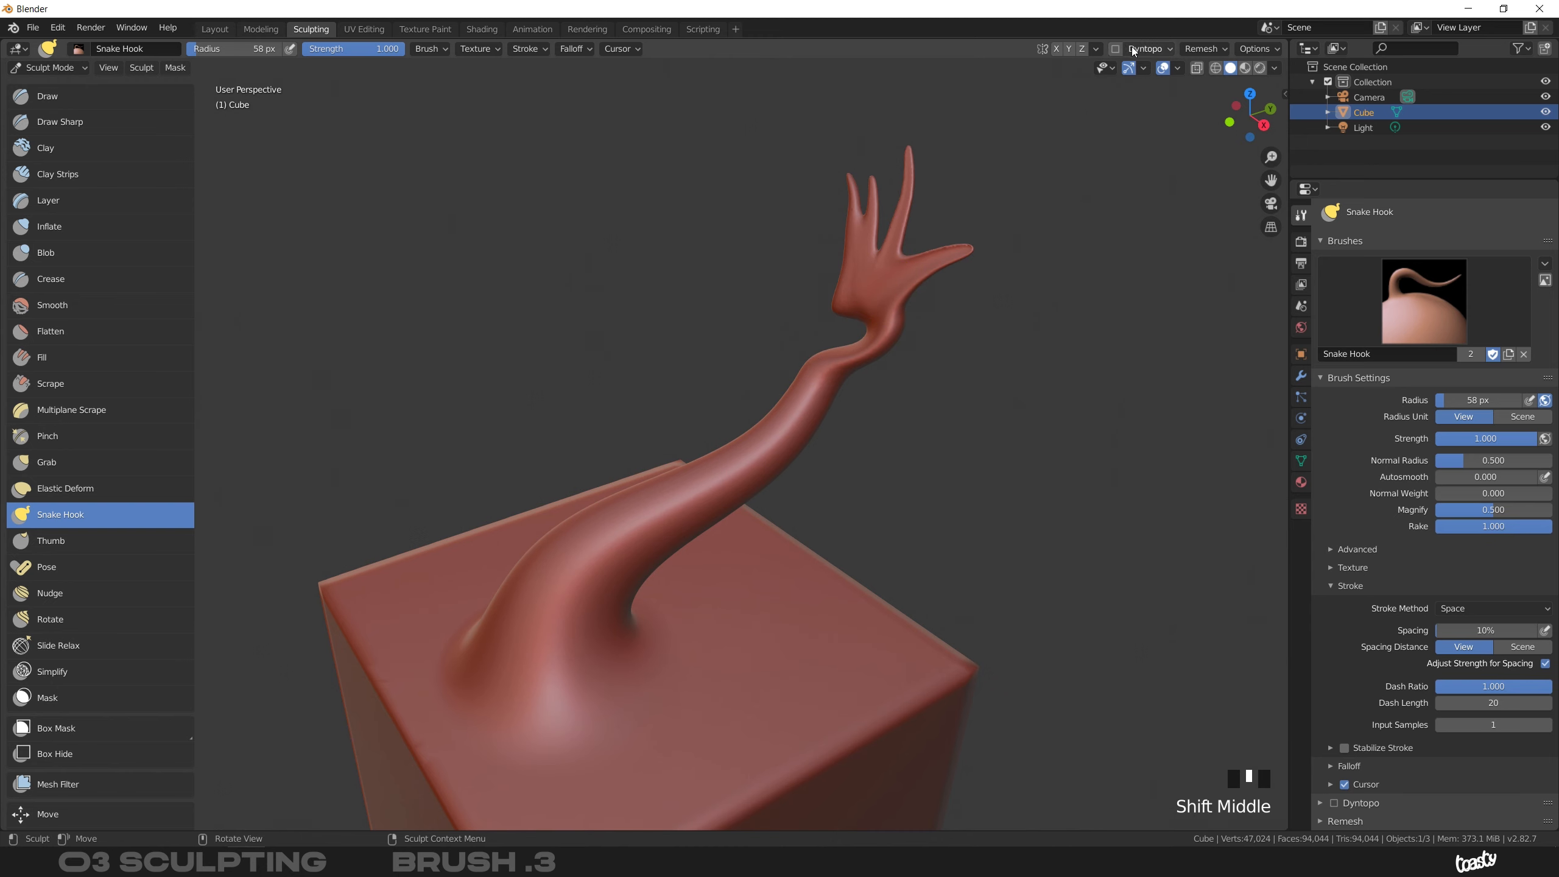
pyautogui.doubleClick(93, 567)
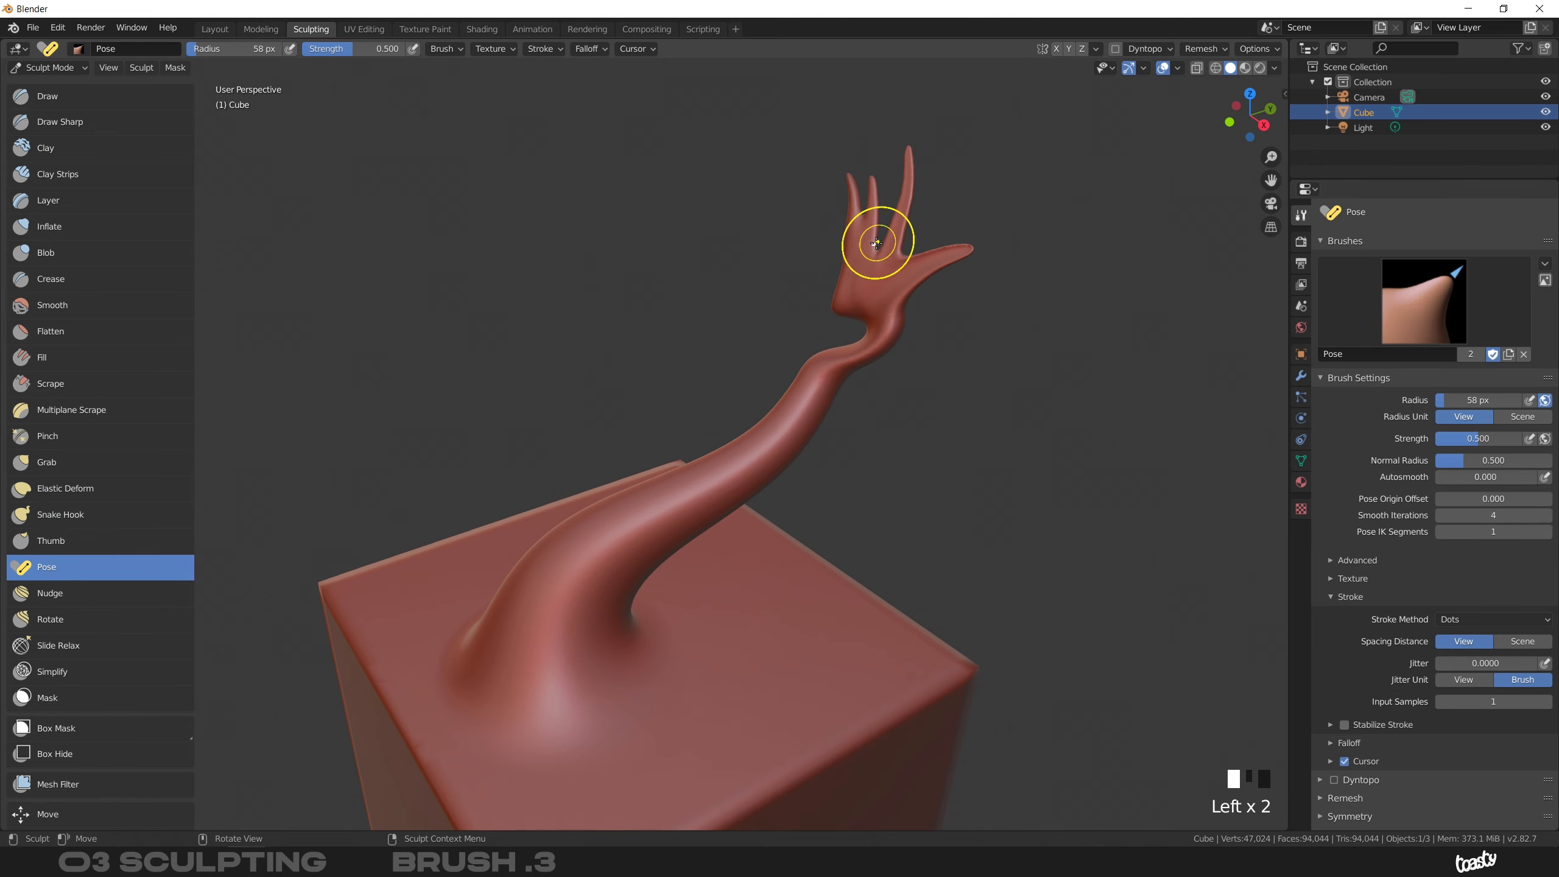
# Increase the Pose brush radius to 402 px and bend the hand and wrist slightly away from the thumb side
pyautogui.press('f')
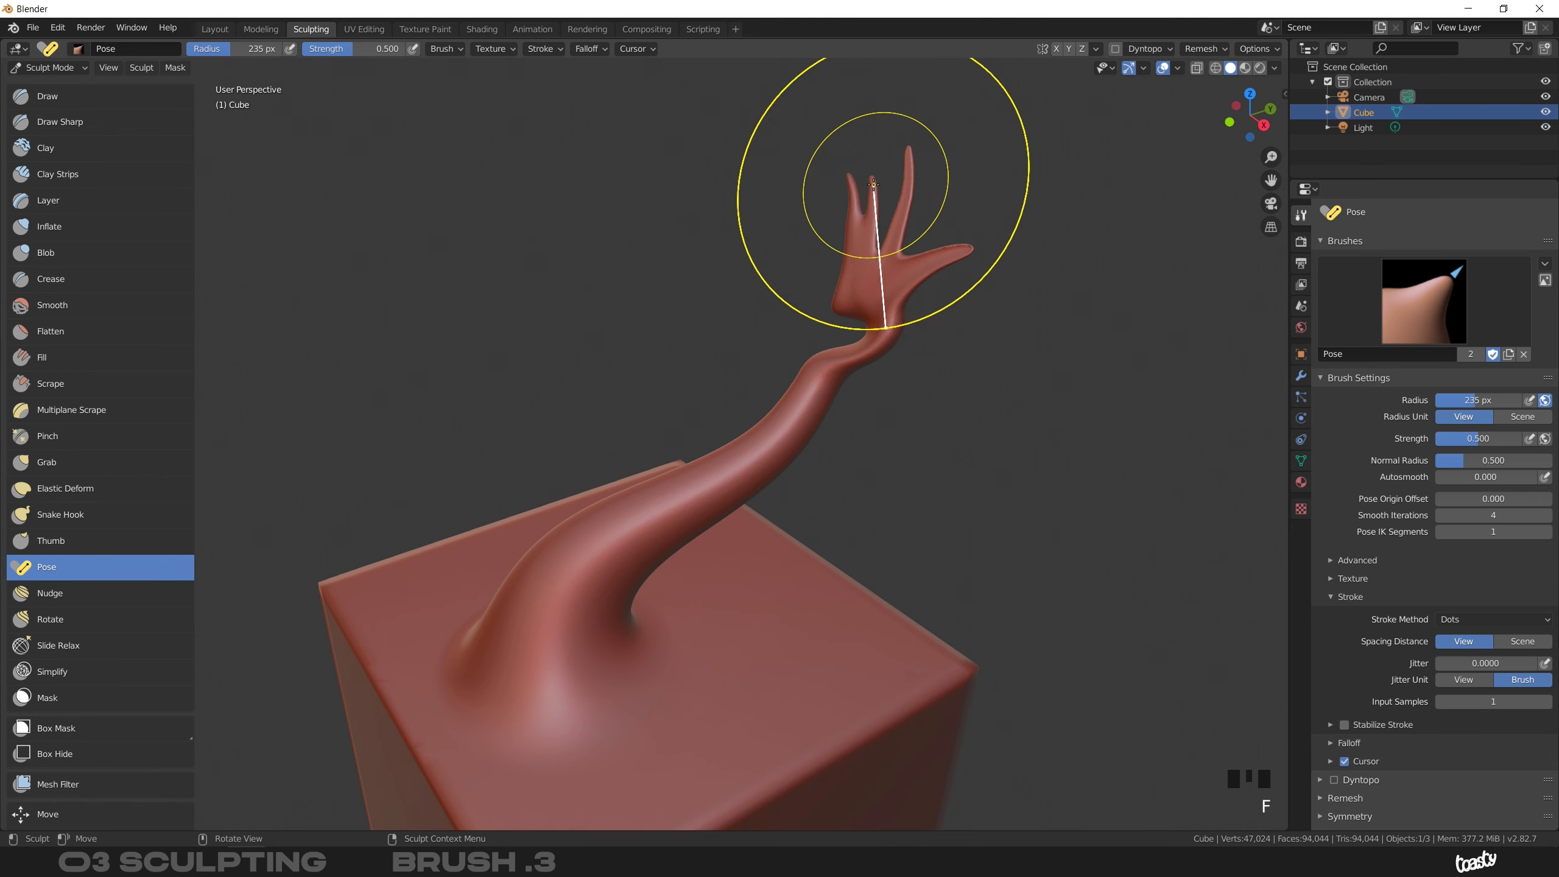
pyautogui.press('f')
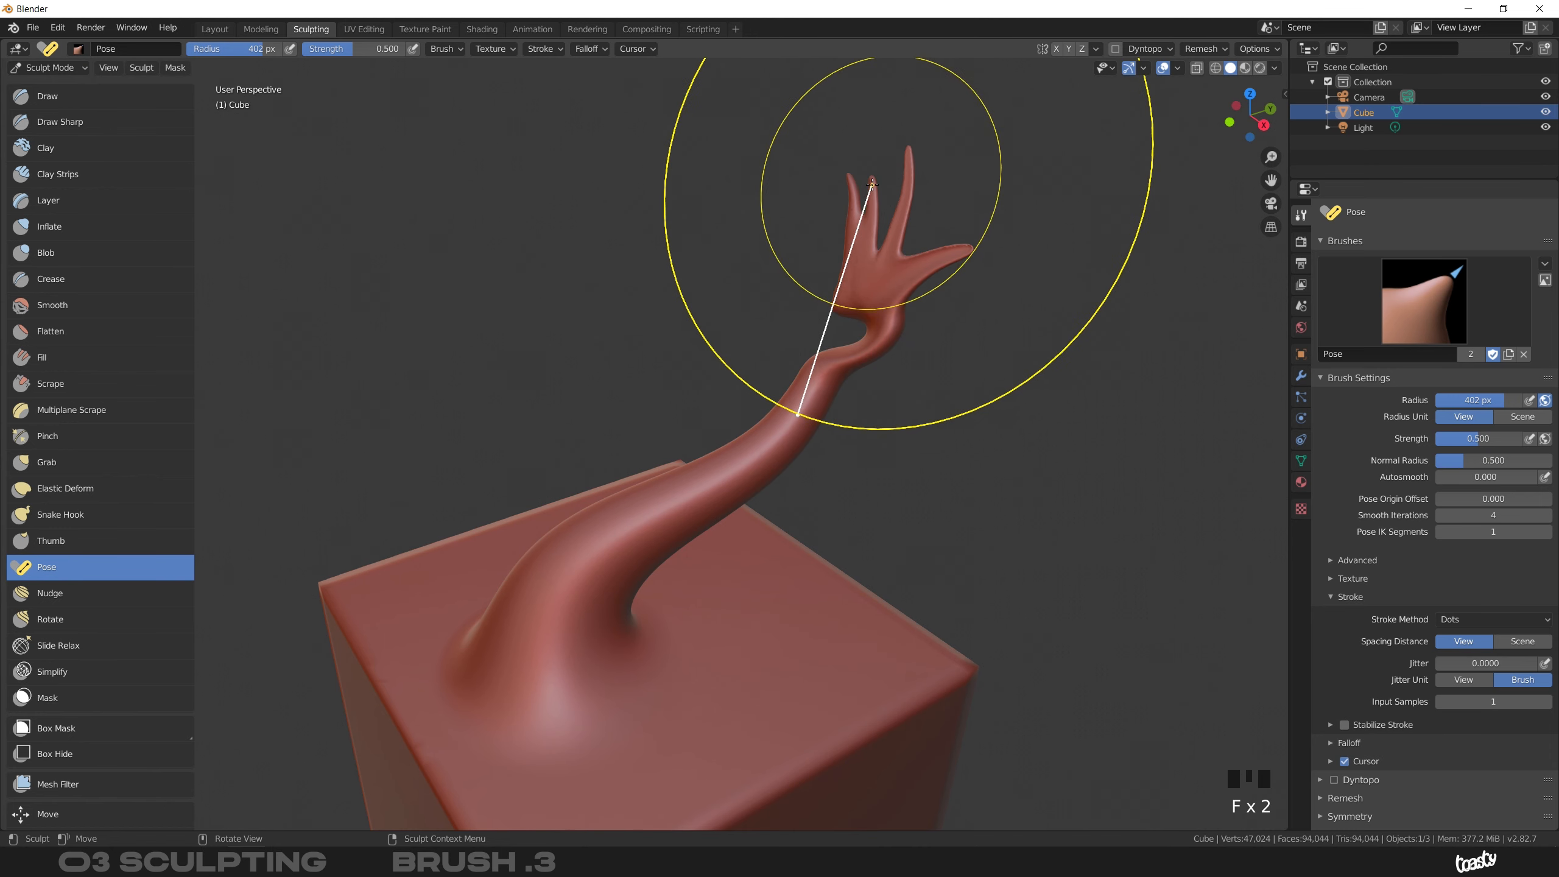
pyautogui.moveTo(872, 187)
pyautogui.mouseDown()
pyautogui.moveTo(691, 185)
pyautogui.moveTo(838, 178)
pyautogui.moveTo(918, 226)
pyautogui.moveTo(783, 191)
pyautogui.moveTo(696, 296)
pyautogui.moveTo(835, 226)
pyautogui.moveTo(708, 305)
pyautogui.moveTo(912, 208)
pyautogui.moveTo(933, 313)
pyautogui.moveTo(715, 313)
pyautogui.moveTo(870, 215)
pyautogui.moveTo(730, 258)
pyautogui.moveTo(829, 276)
pyautogui.moveTo(787, 267)
pyautogui.moveTo(776, 236)
pyautogui.moveTo(850, 289)
pyautogui.moveTo(788, 282)
pyautogui.moveTo(859, 307)
pyautogui.moveTo(841, 233)
pyautogui.moveTo(878, 117)
pyautogui.moveTo(869, 190)
pyautogui.moveTo(753, 226)
pyautogui.moveTo(842, 192)
pyautogui.mouseUp()
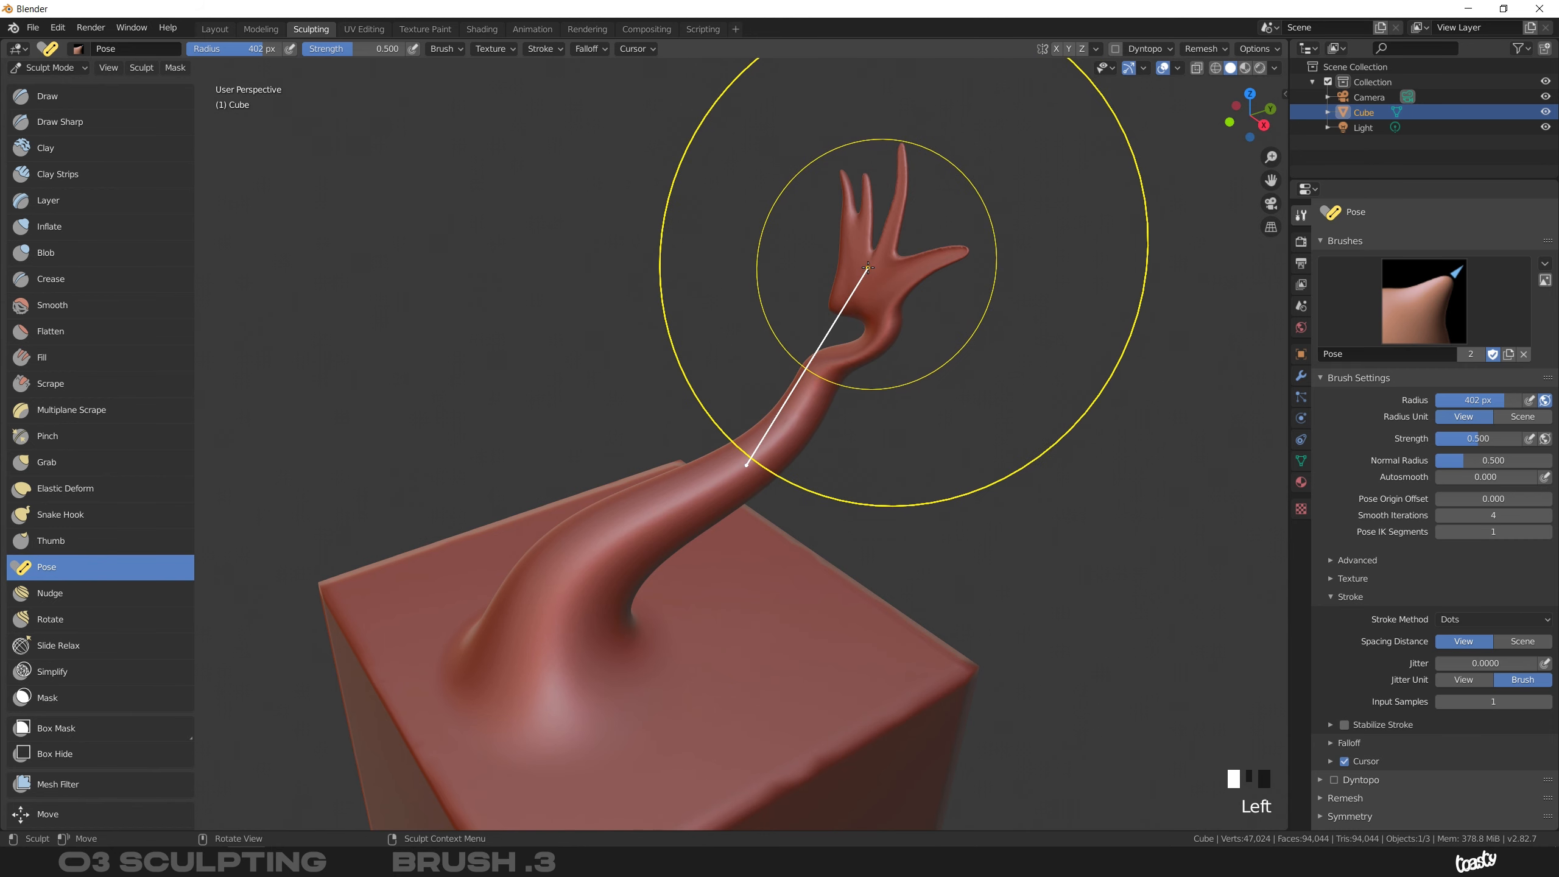
pyautogui.moveTo(828, 289)
pyautogui.mouseDown()
pyautogui.moveTo(903, 196)
pyautogui.moveTo(847, 184)
pyautogui.mouseUp()
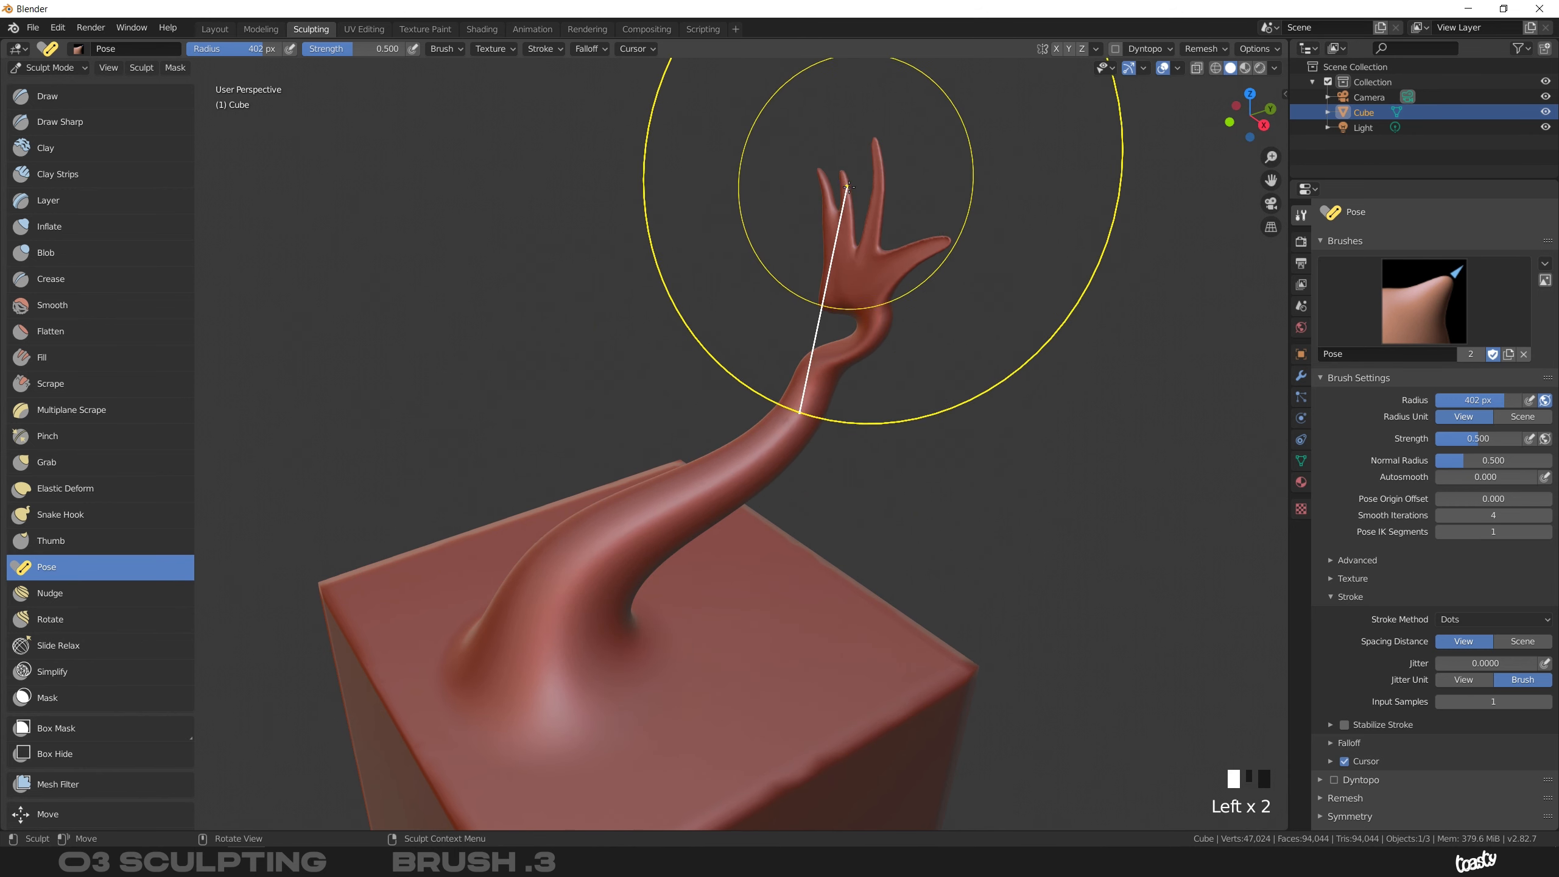
# Set the Pose brush to 2 IK segments and fold the arm so the hand hangs down toward the cube's top face
pyautogui.click(445, 50)
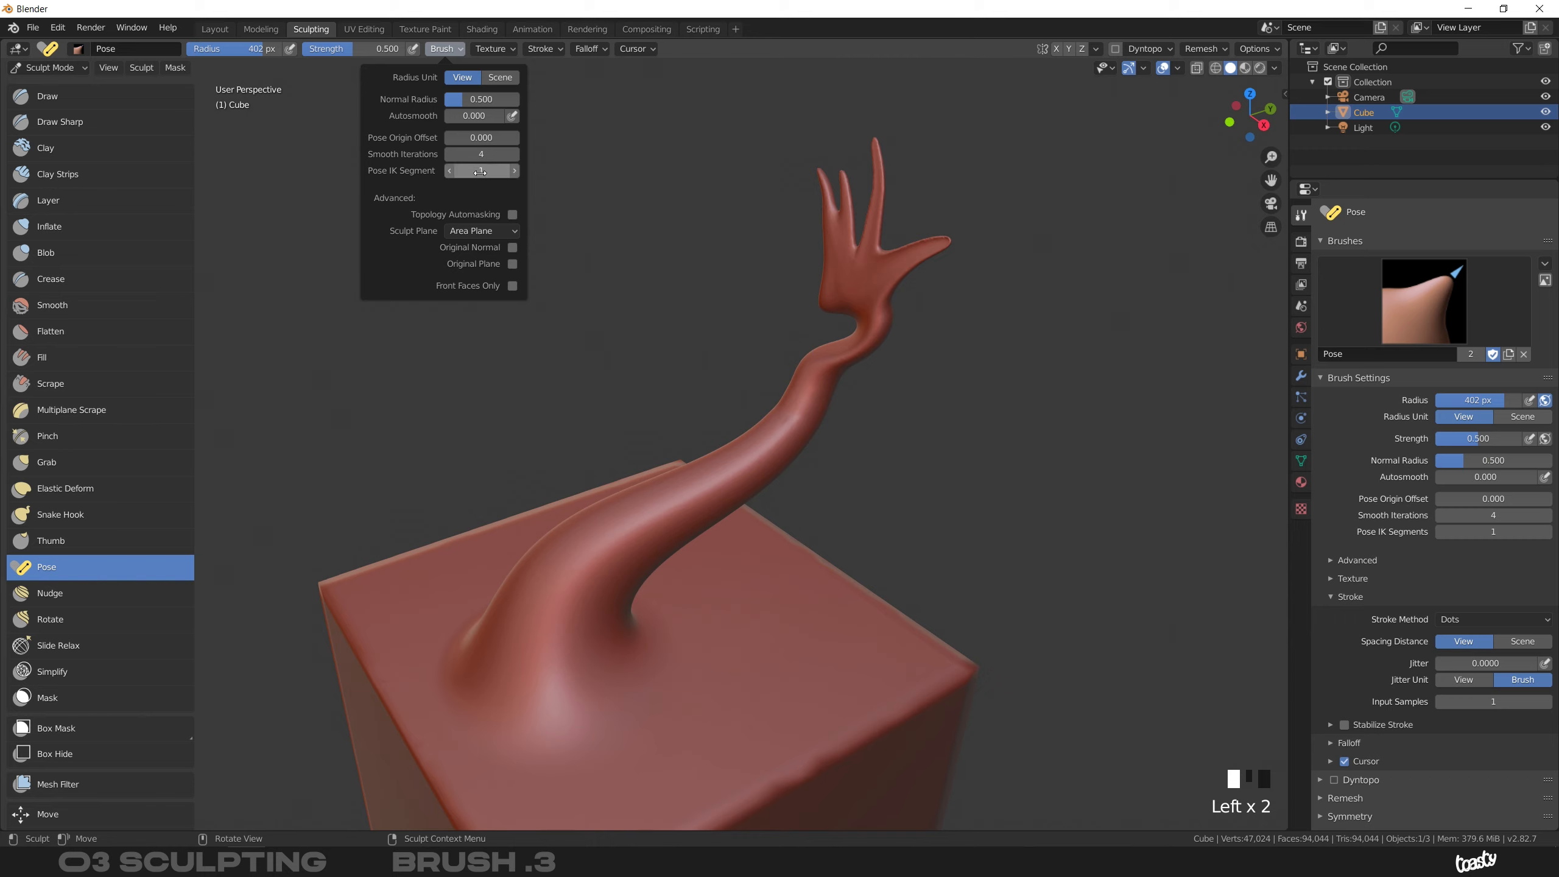
pyautogui.click(515, 172)
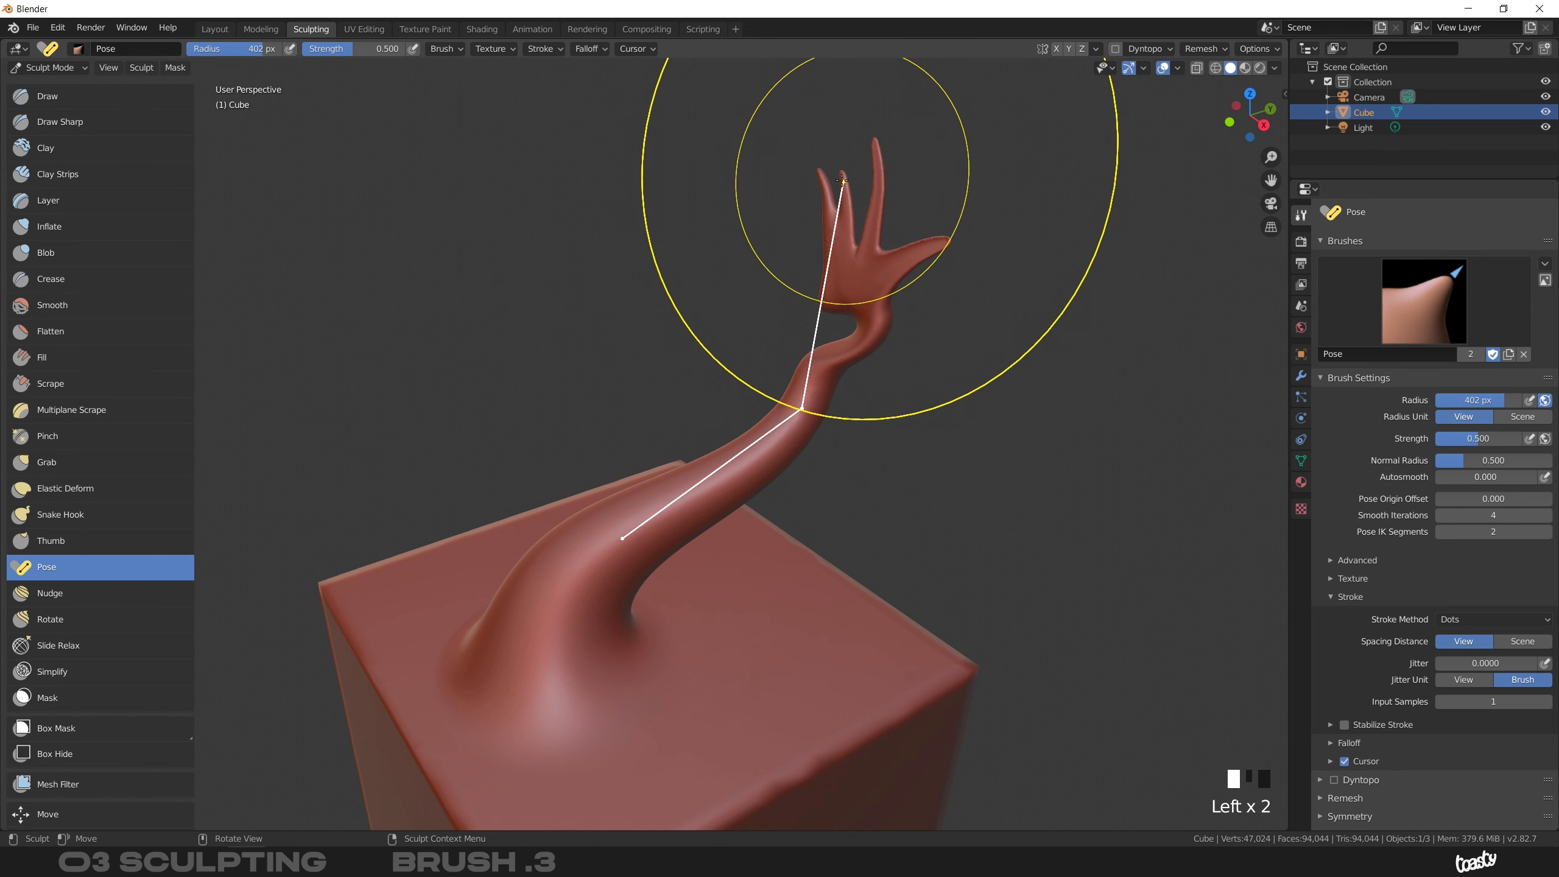
pyautogui.moveTo(842, 180)
pyautogui.mouseDown()
pyautogui.moveTo(827, 158)
pyautogui.moveTo(761, 154)
pyautogui.moveTo(675, 258)
pyautogui.moveTo(632, 123)
pyautogui.moveTo(745, 96)
pyautogui.moveTo(842, 167)
pyautogui.moveTo(807, 250)
pyautogui.moveTo(625, 174)
pyautogui.moveTo(583, 193)
pyautogui.moveTo(734, 86)
pyautogui.moveTo(752, 190)
pyautogui.moveTo(704, 204)
pyautogui.moveTo(645, 85)
pyautogui.moveTo(552, 209)
pyautogui.moveTo(608, 322)
pyautogui.moveTo(664, 108)
pyautogui.moveTo(755, 92)
pyautogui.moveTo(809, 245)
pyautogui.moveTo(798, 294)
pyautogui.moveTo(761, 122)
pyautogui.moveTo(534, 61)
pyautogui.moveTo(485, 363)
pyautogui.moveTo(702, 297)
pyautogui.mouseUp()
pyautogui.moveTo(916, 428)
pyautogui.mouseDown()
pyautogui.moveTo(901, 656)
pyautogui.moveTo(884, 614)
pyautogui.moveTo(767, 639)
pyautogui.moveTo(816, 614)
pyautogui.moveTo(798, 602)
pyautogui.mouseUp()
pyautogui.moveTo(798, 602)
pyautogui.mouseDown(button='middle')
pyautogui.moveTo(778, 524)
pyautogui.moveTo(819, 526)
pyautogui.mouseUp(button='middle')
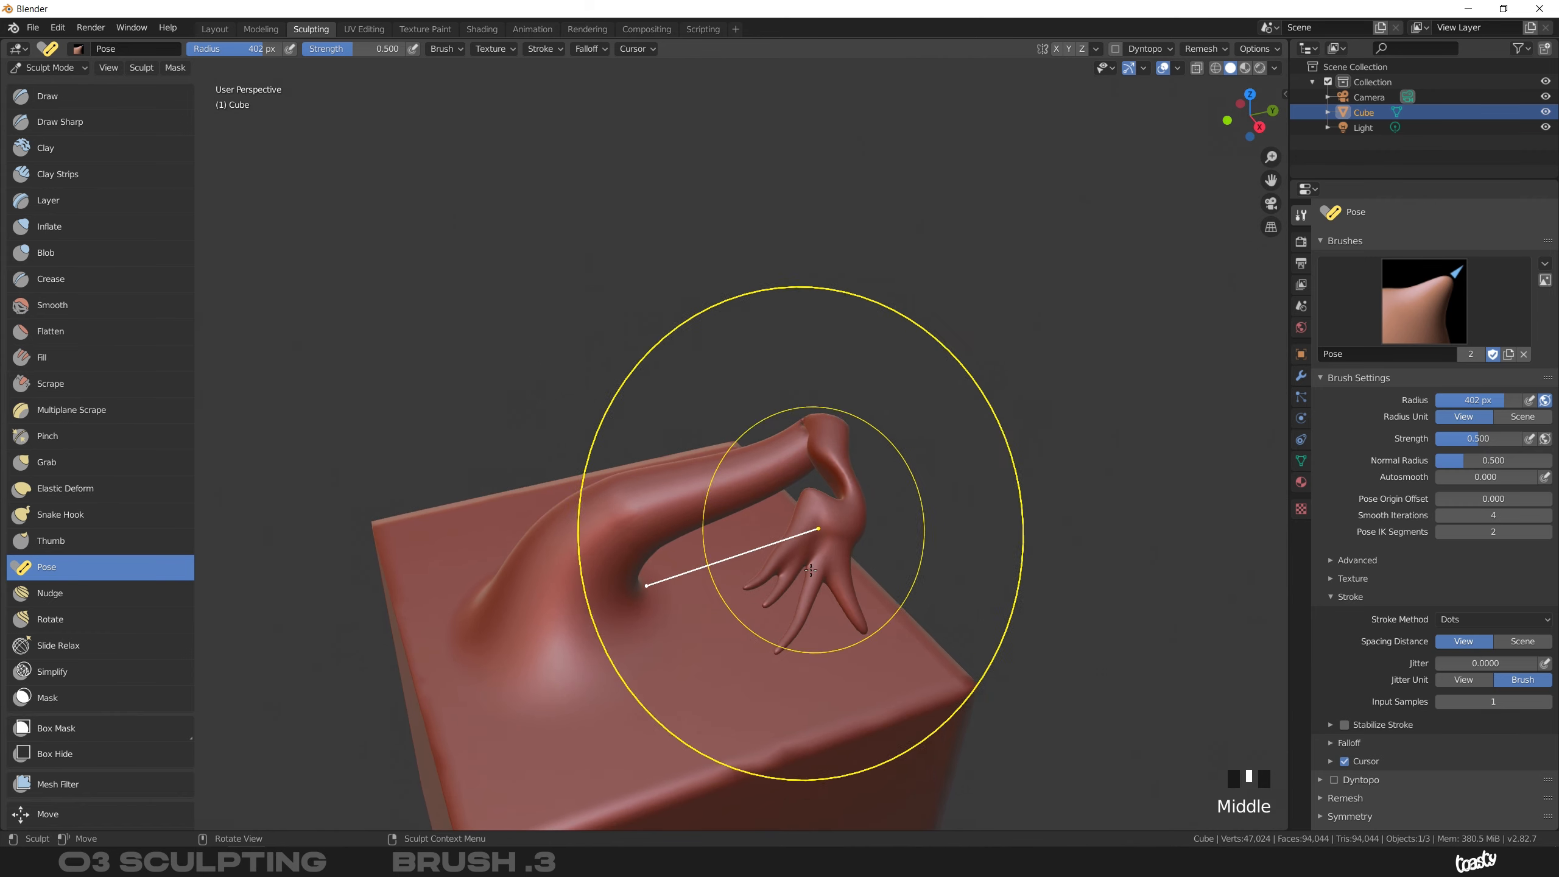
# Reduce the Pose brush radius to 215 px for the folded arm
pyautogui.press('f')
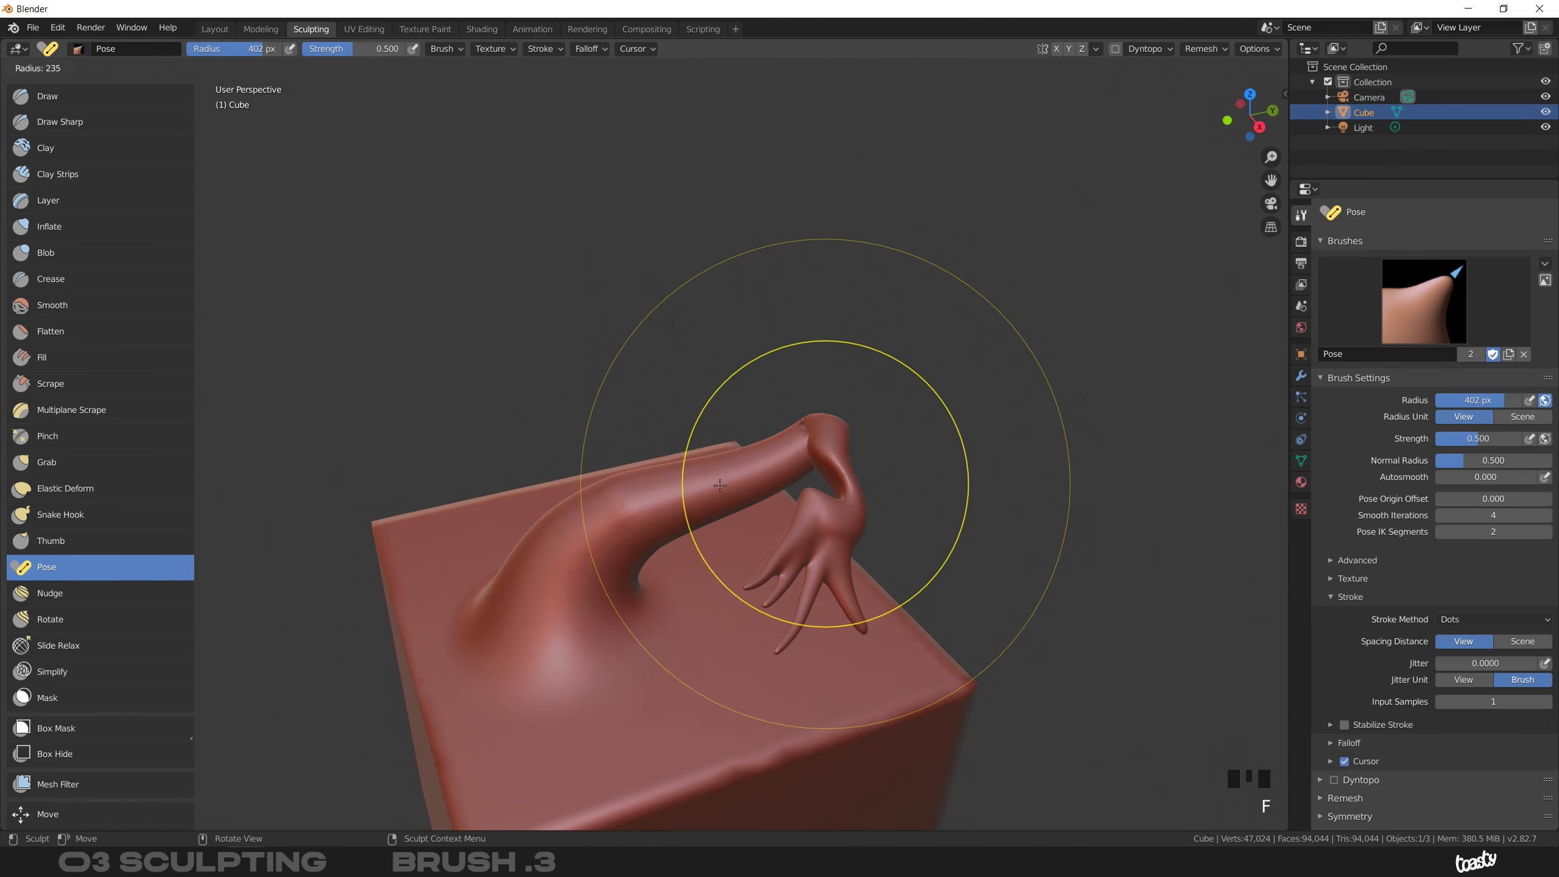
pyautogui.click(823, 485)
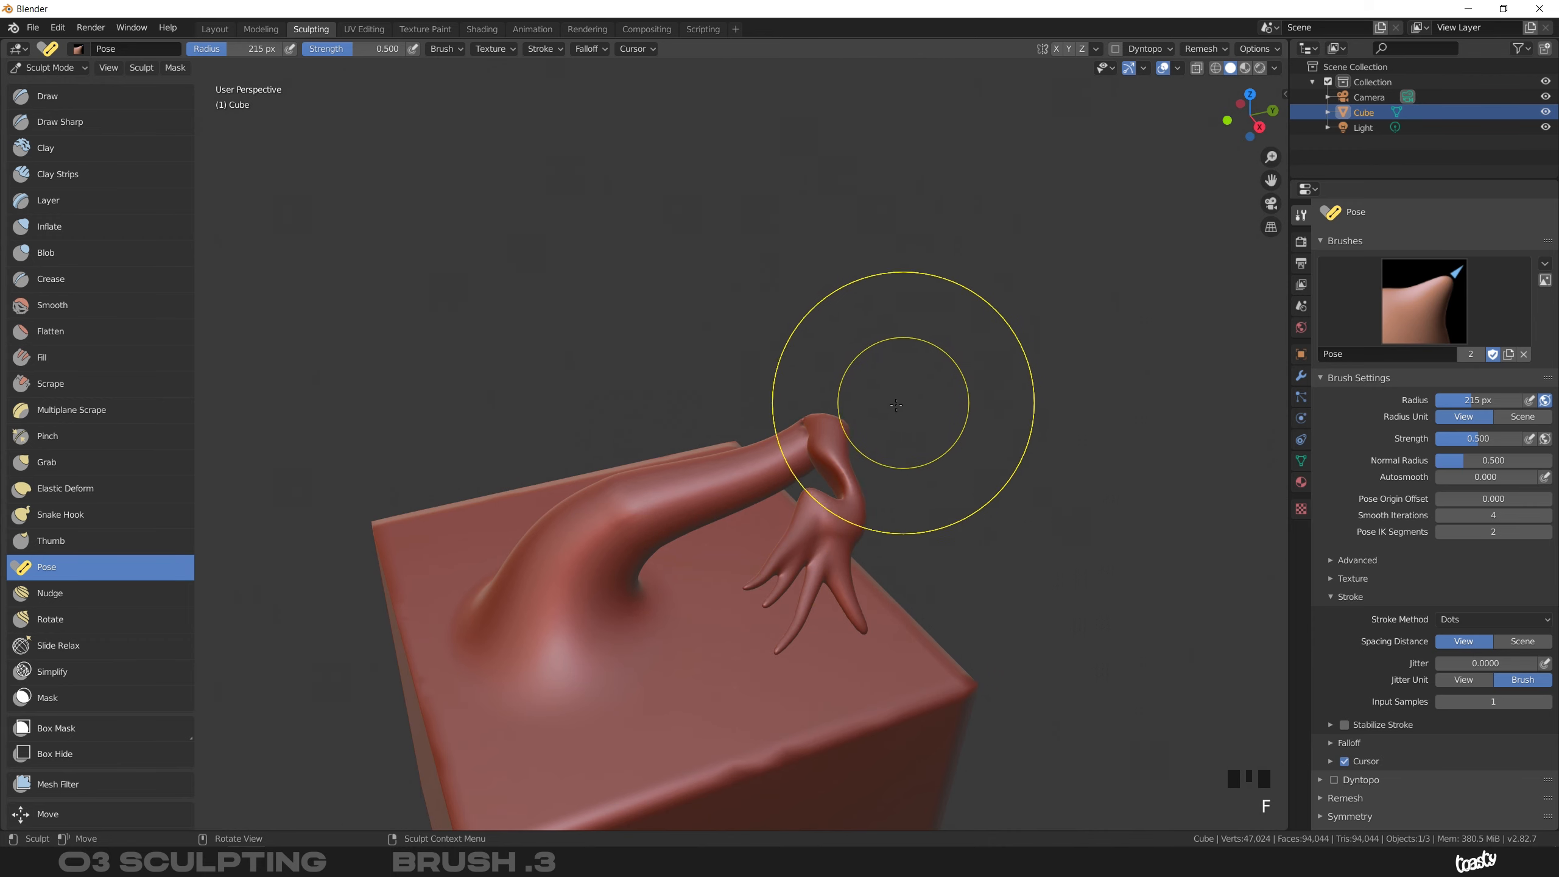
pyautogui.moveTo(833, 419)
pyautogui.mouseDown(button='middle')
pyautogui.moveTo(720, 409)
pyautogui.moveTo(730, 424)
pyautogui.mouseUp(button='middle')
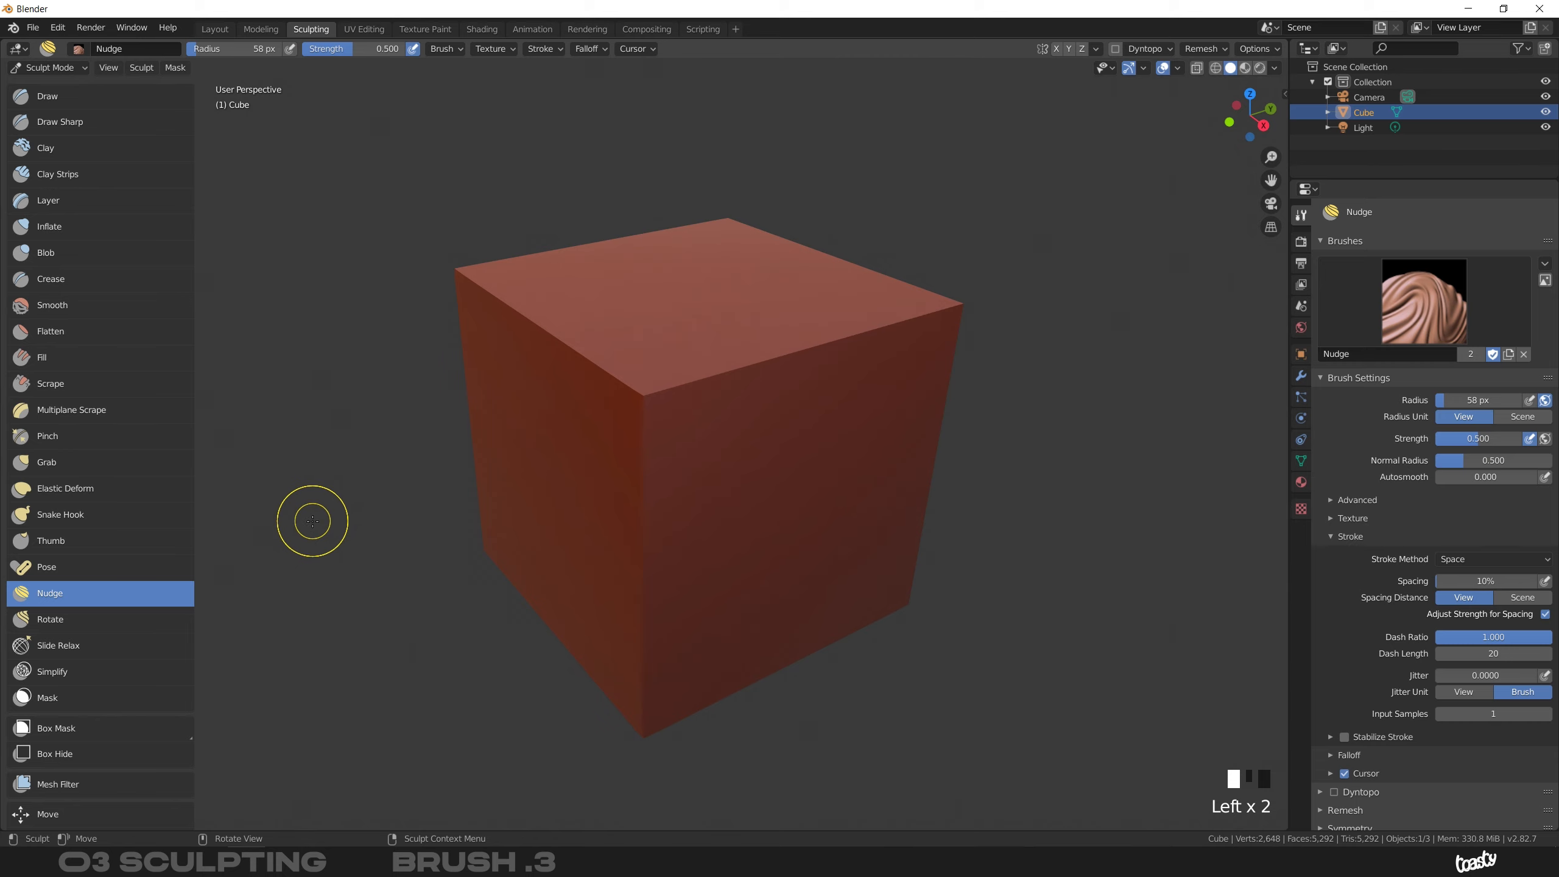
# Set the brush radius to 148 px and build a rounded bulge on the fresh cube's near upper corner with the Blob brush
pyautogui.press('f')
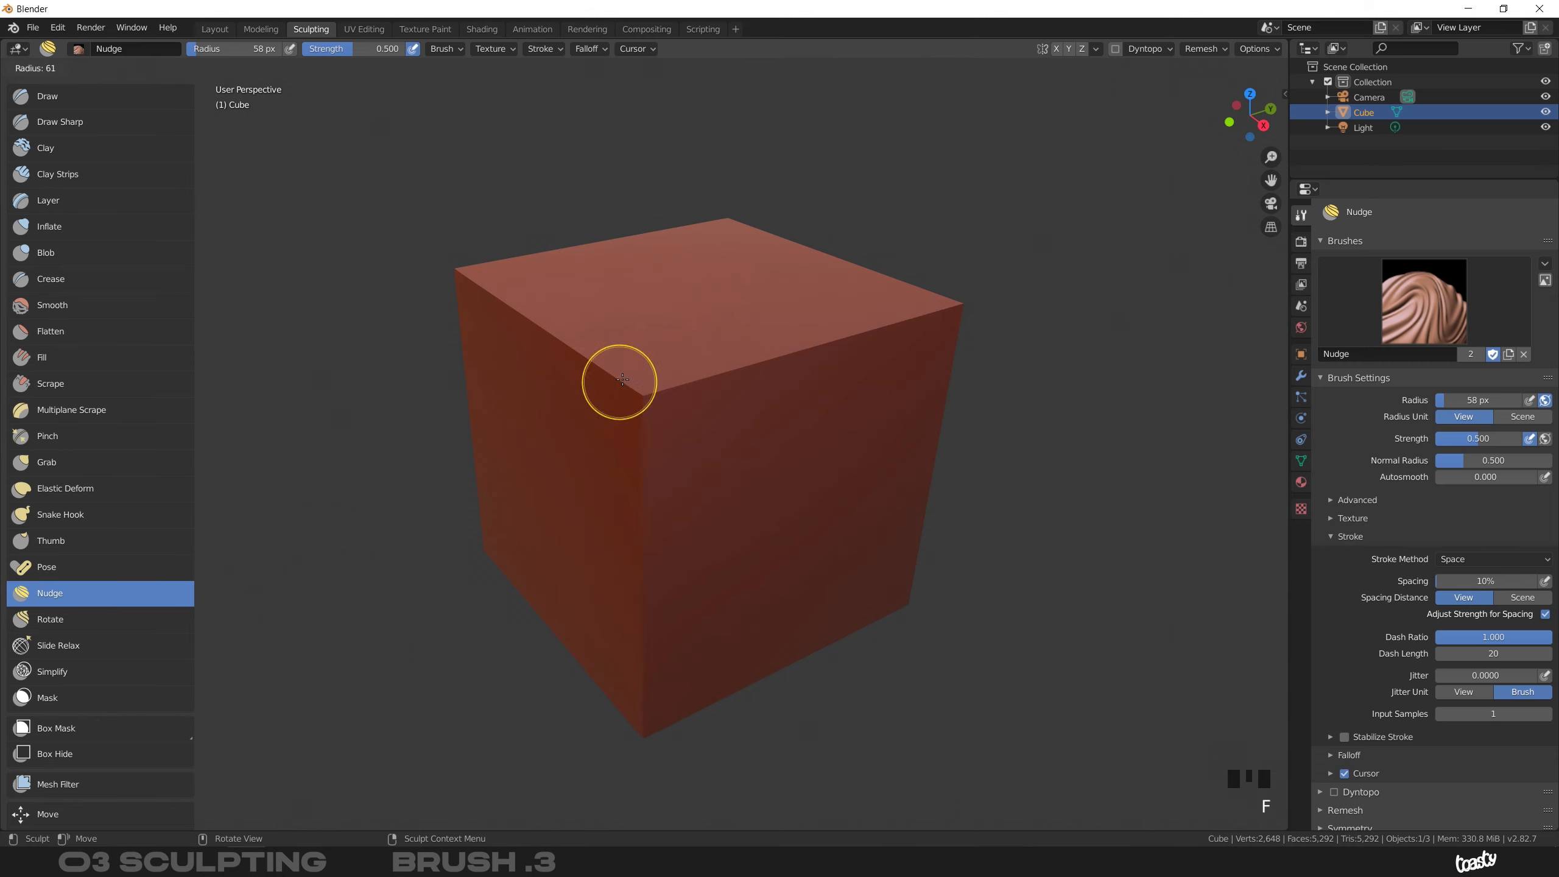
pyautogui.click(671, 376)
pyautogui.moveTo(652, 409); pyautogui.dragTo(638, 397, button='middle')
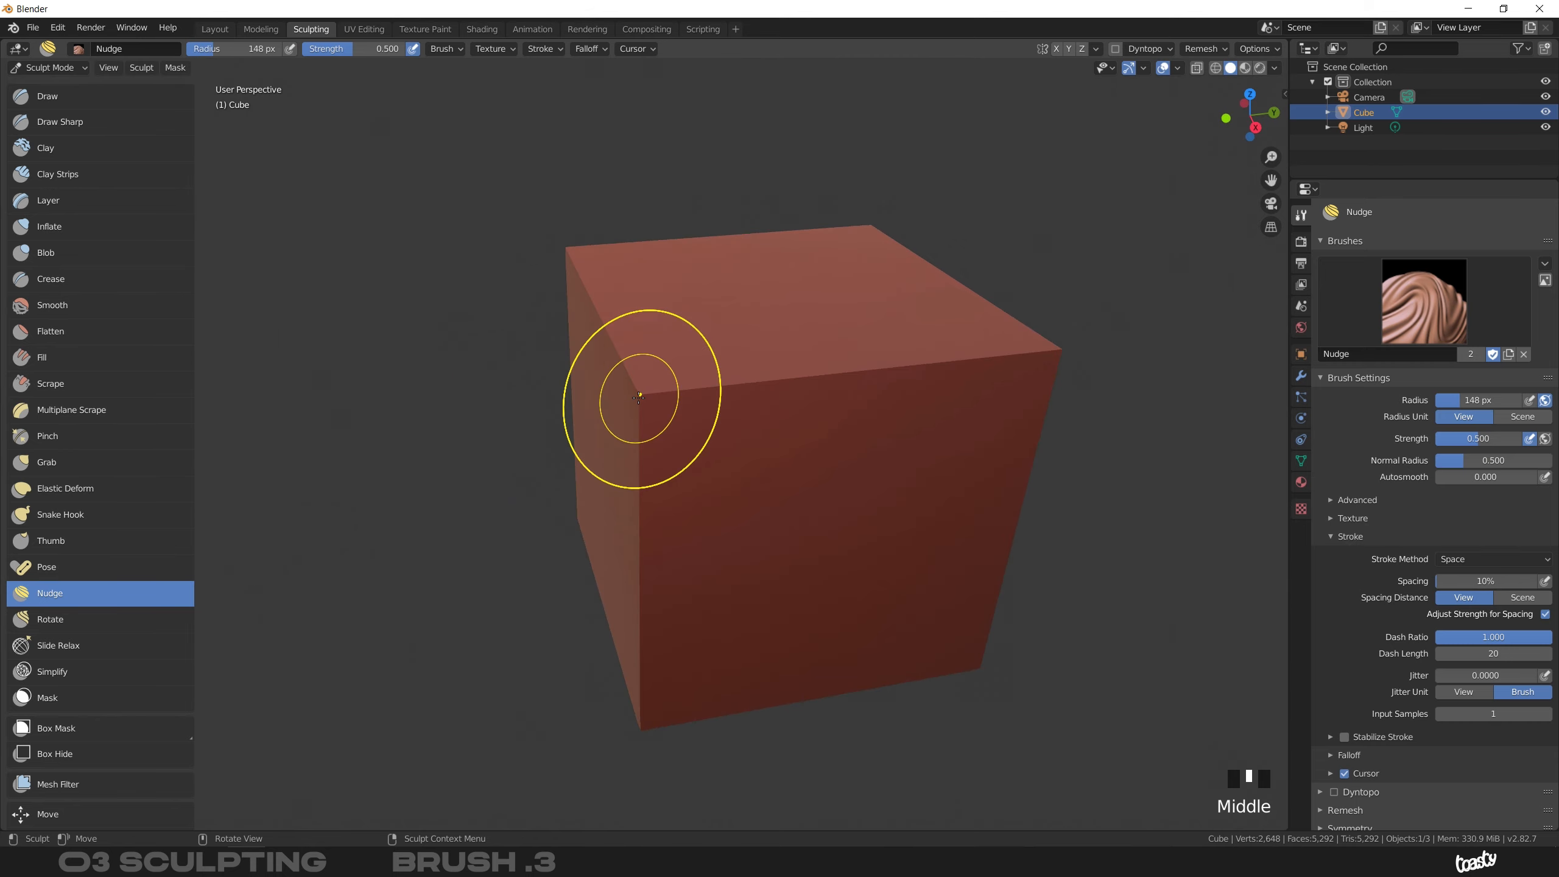
pyautogui.moveTo(640, 371); pyautogui.dragTo(664, 365, button='middle')
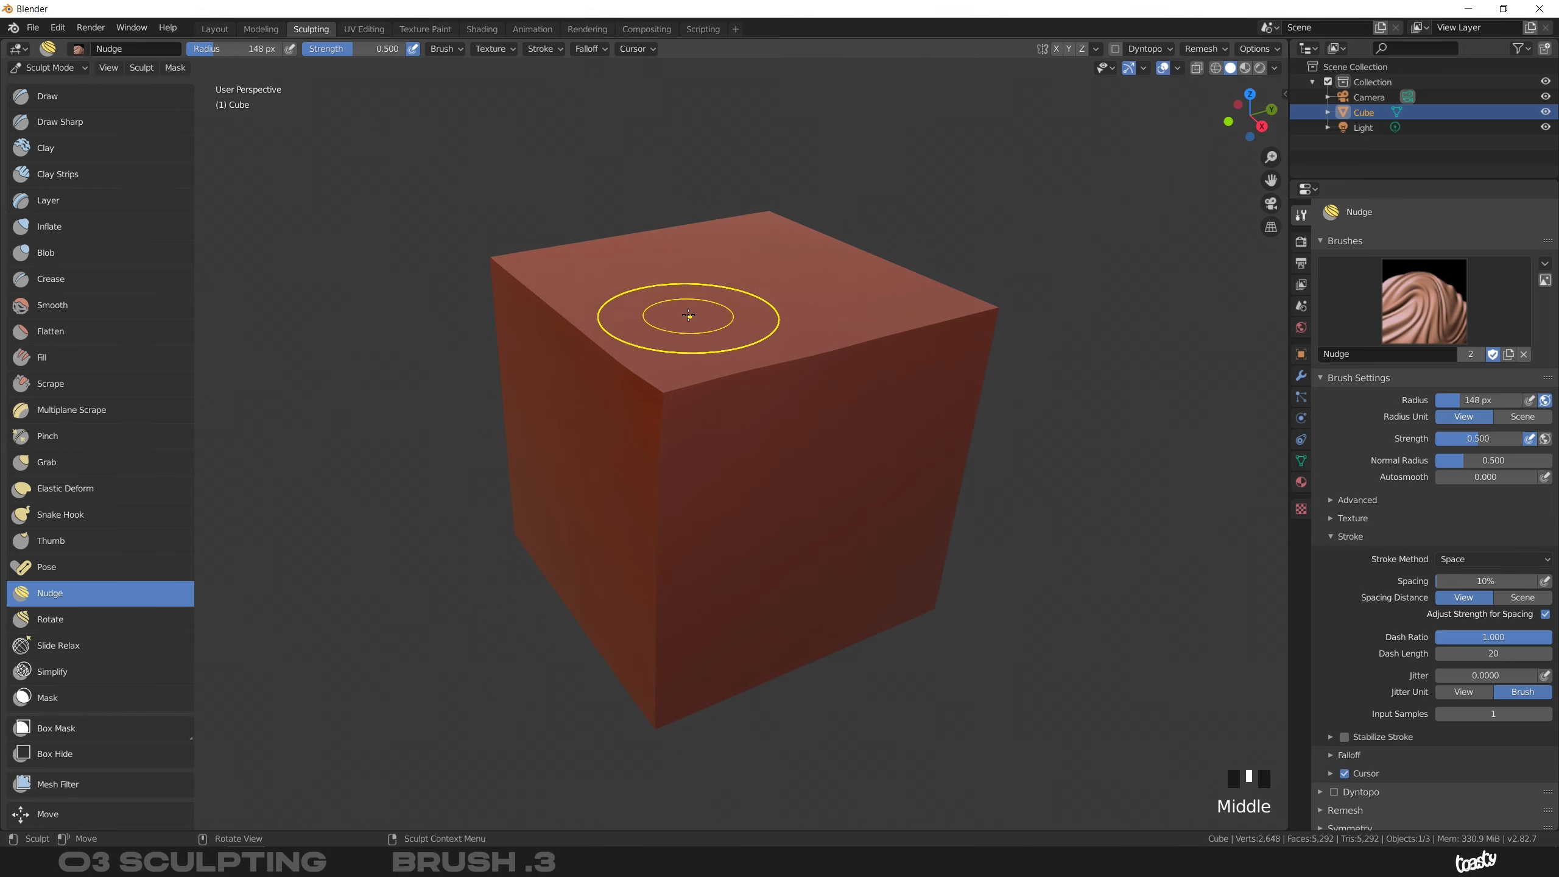
pyautogui.click(117, 254)
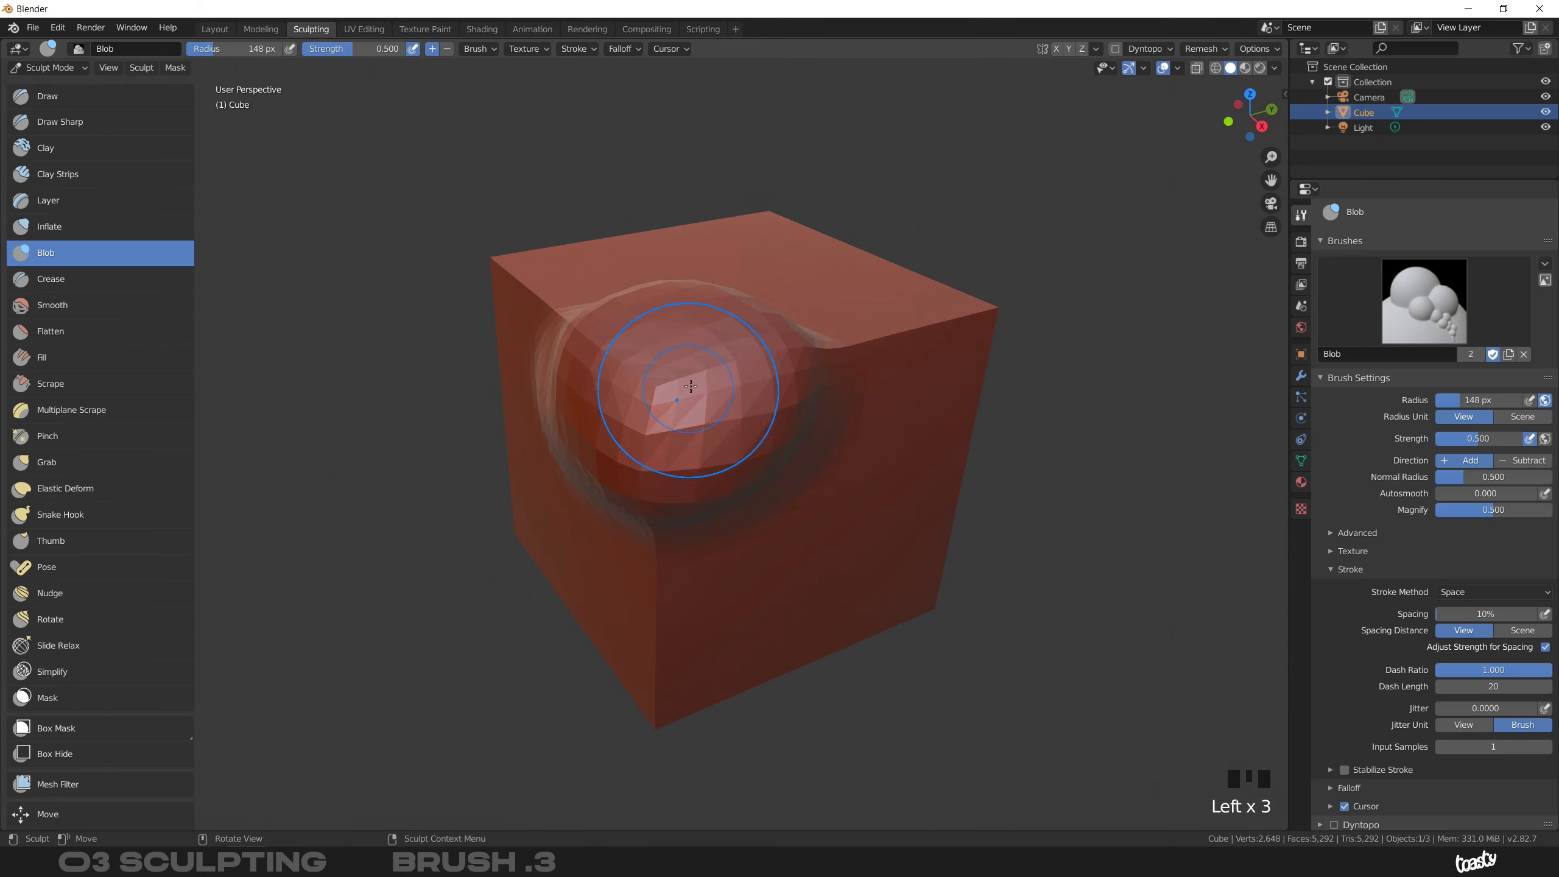
pyautogui.moveTo(669, 372); pyautogui.dragTo(639, 376, button='middle')
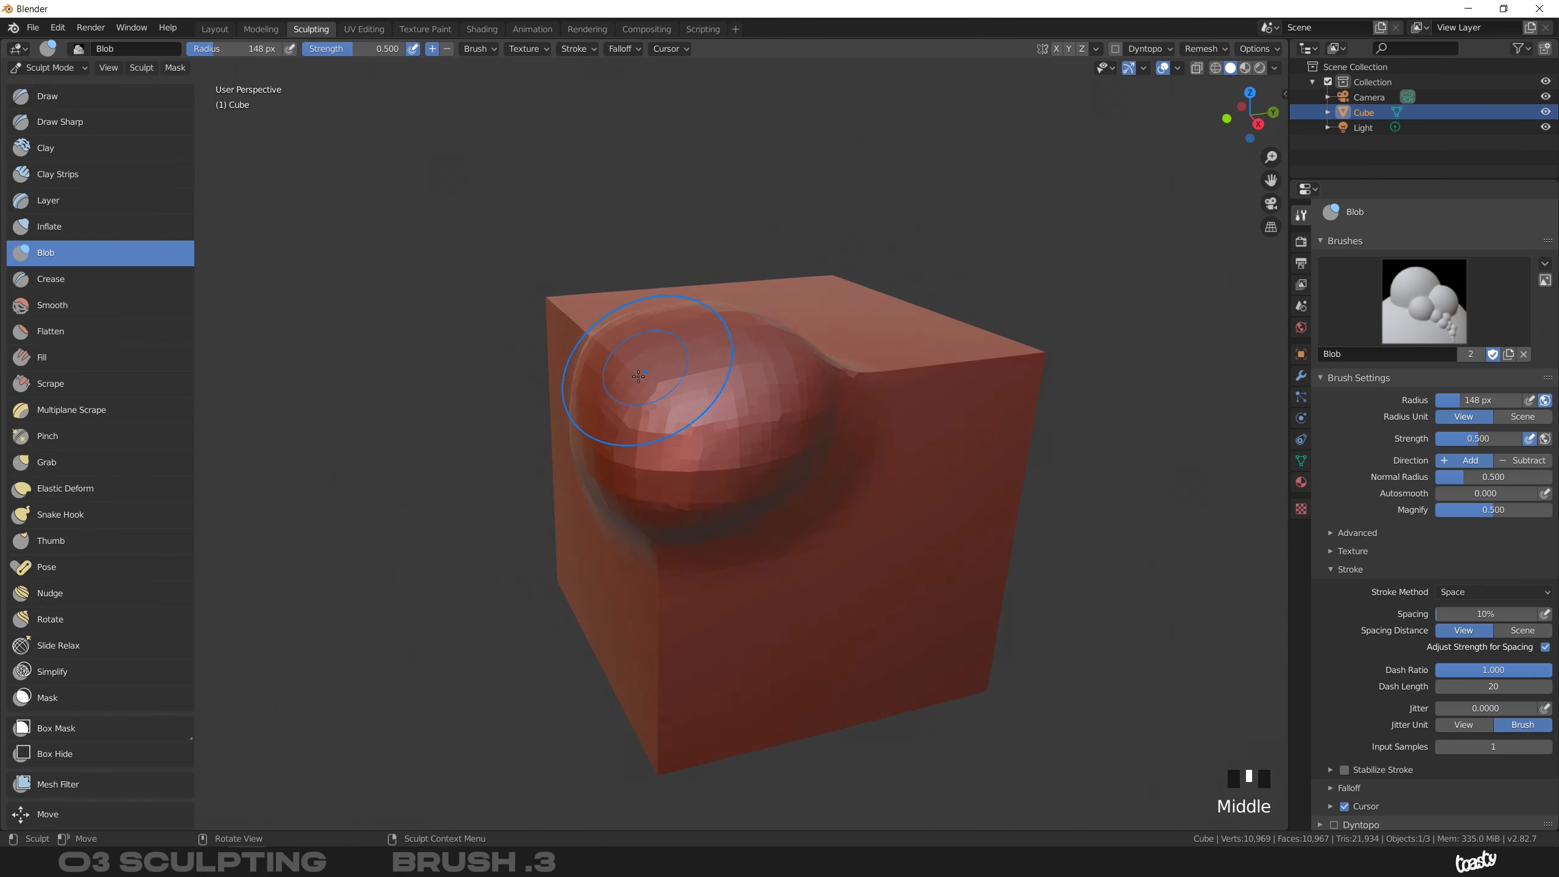
# Push the surface of the corner bulge sideways from several angles with the Nudge brush at strength 0.500
pyautogui.click(66, 593)
pyautogui.keyDown('shift'); pyautogui.moveTo(678, 452); pyautogui.dragTo(616, 474, button='middle'); pyautogui.keyUp('shift')
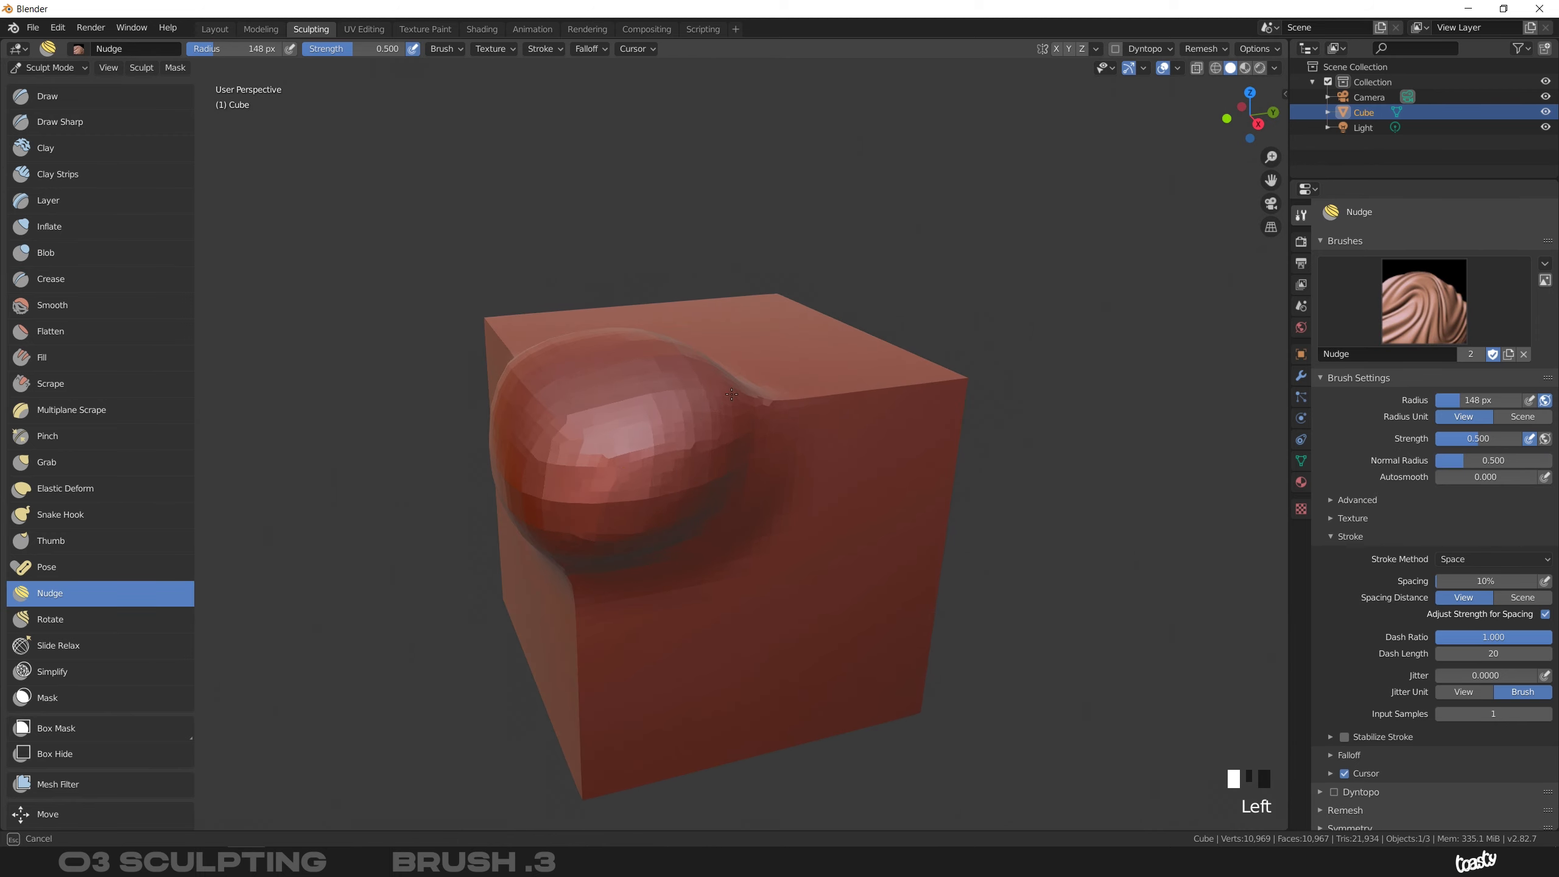
pyautogui.moveTo(675, 435); pyautogui.dragTo(611, 460)
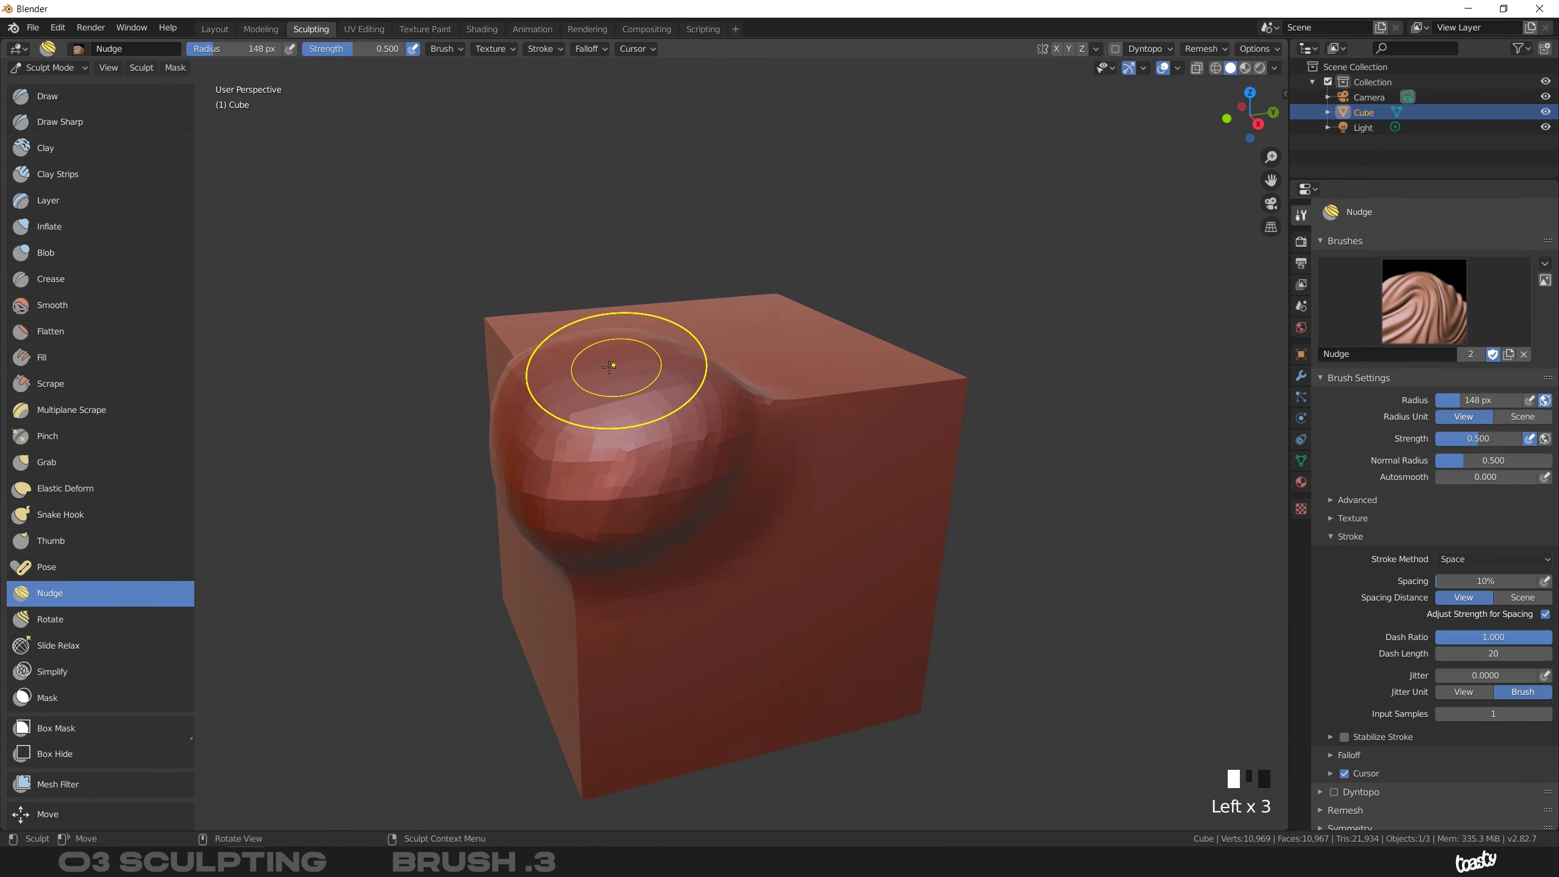
pyautogui.moveTo(610, 367); pyautogui.dragTo(690, 389, button='middle')
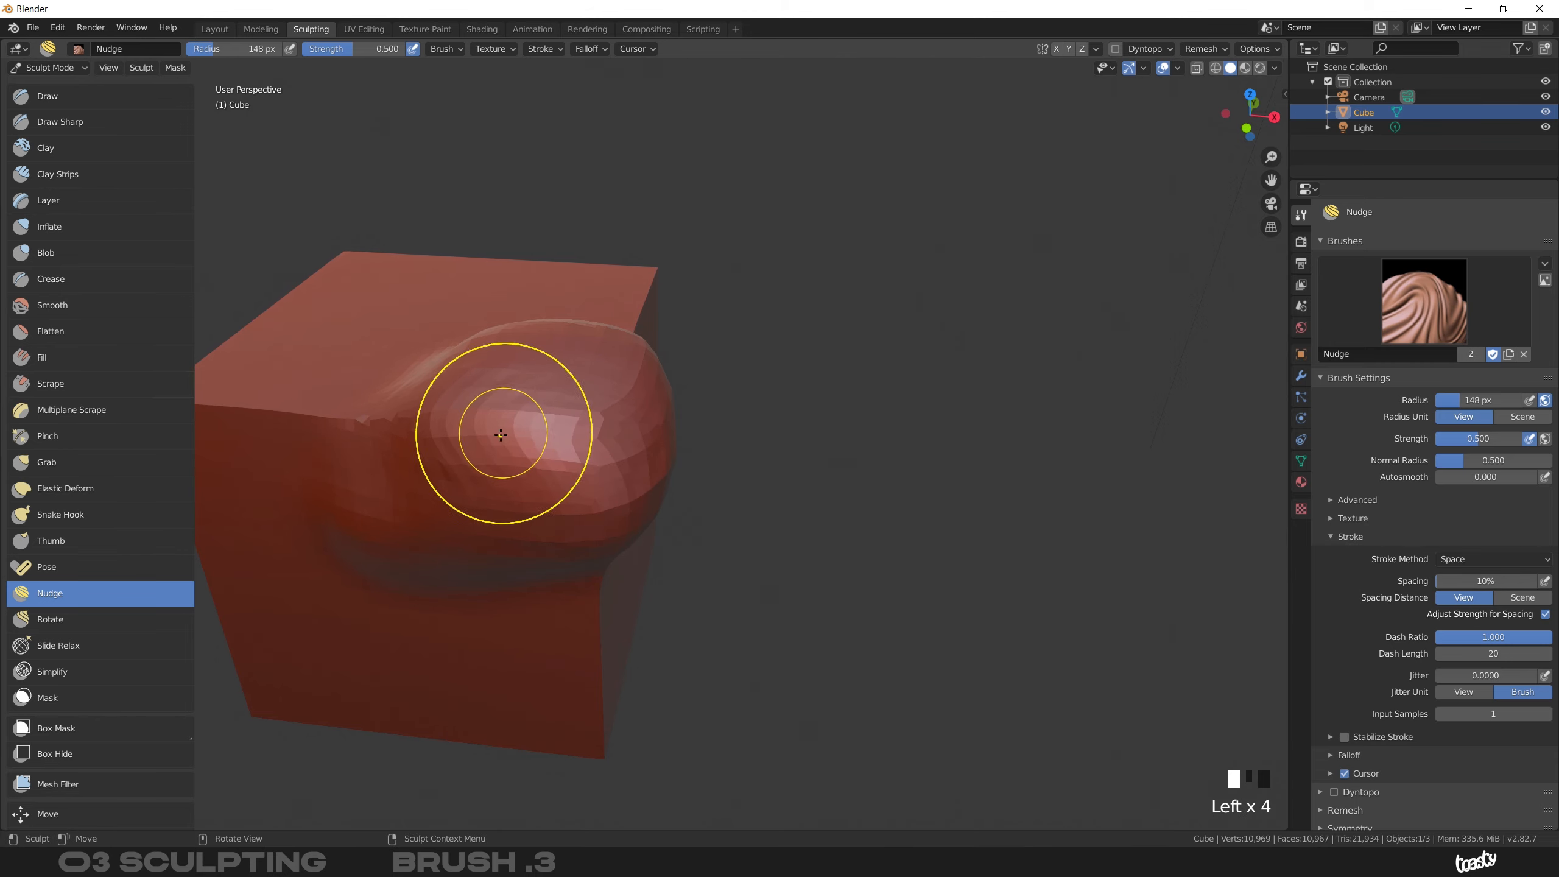
pyautogui.moveTo(565, 445); pyautogui.dragTo(521, 419, button='middle')
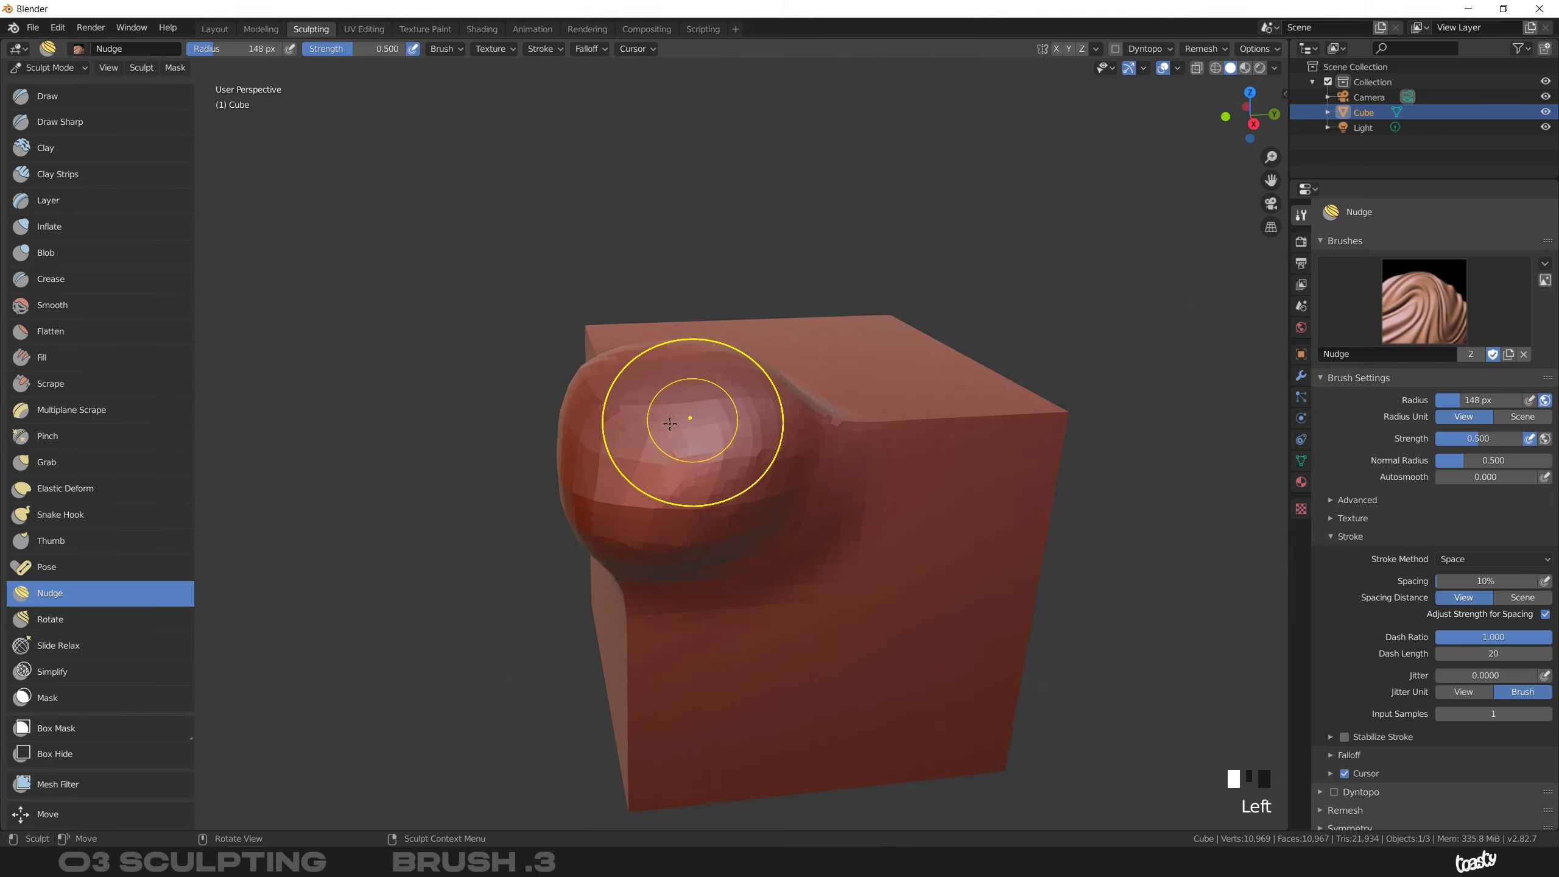
pyautogui.moveTo(661, 411); pyautogui.dragTo(620, 411, button='middle')
pyautogui.click(686, 390)
pyautogui.click(768, 332)
pyautogui.moveTo(623, 432); pyautogui.dragTo(773, 338)
pyautogui.moveTo(624, 432); pyautogui.dragTo(782, 336)
pyautogui.moveTo(669, 452); pyautogui.dragTo(815, 422)
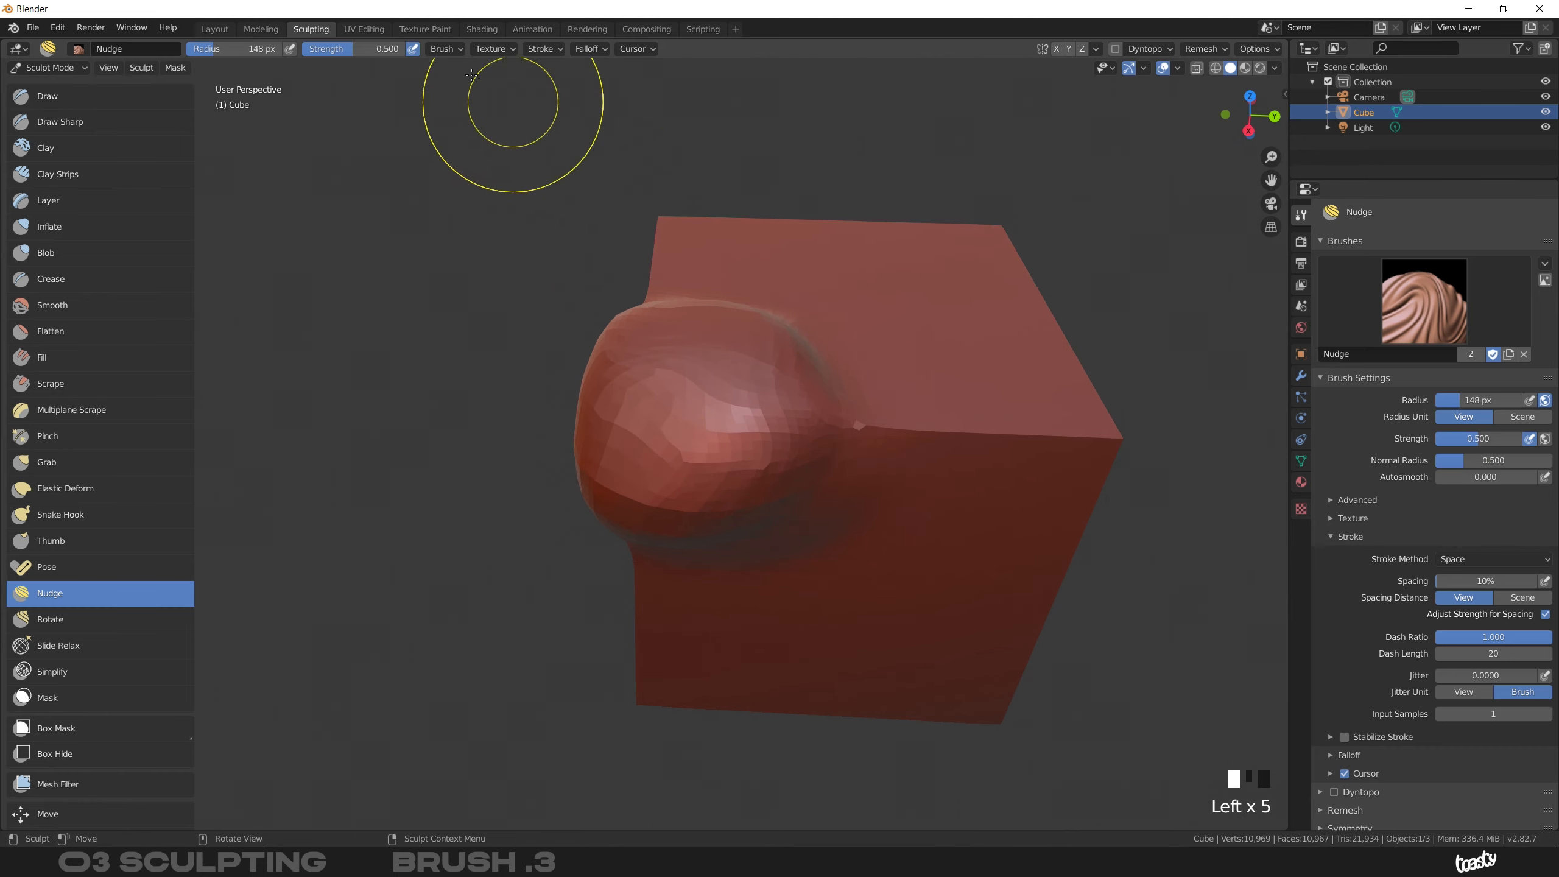
# Raise the Nudge strength to 1.000 and smear the corner bulge back and forth with long strokes from several sides
pyautogui.moveTo(347, 49); pyautogui.dragTo(423, 49)
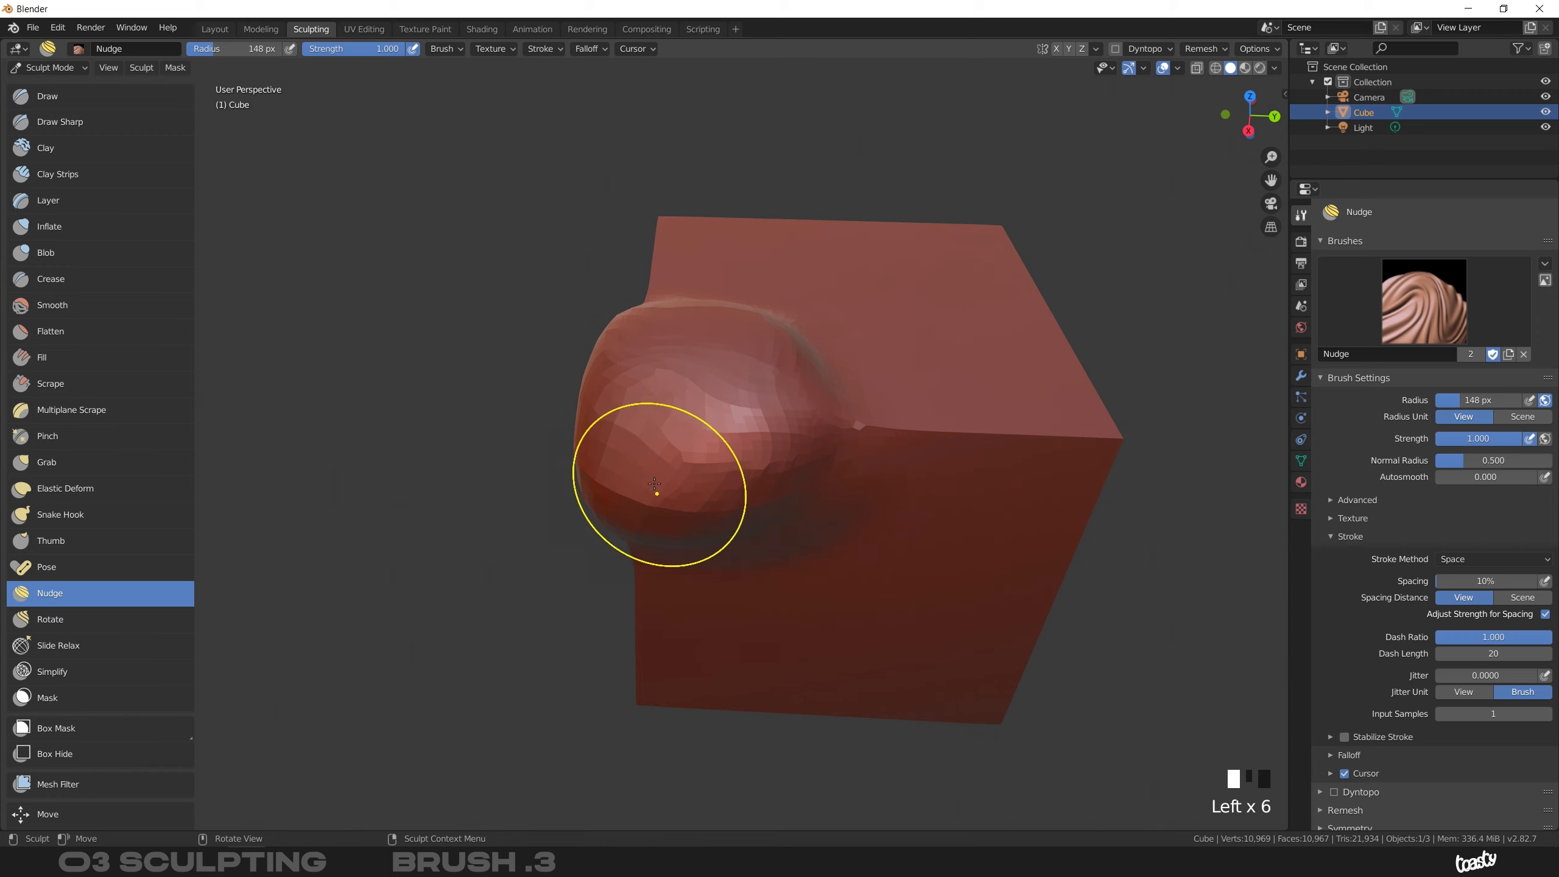
pyautogui.moveTo(515, 480); pyautogui.dragTo(853, 379)
pyautogui.moveTo(678, 396); pyautogui.dragTo(719, 303)
pyautogui.moveTo(719, 303); pyautogui.dragTo(800, 332, button='middle')
pyautogui.moveTo(736, 369)
pyautogui.mouseDown()
pyautogui.moveTo(614, 442)
pyautogui.moveTo(413, 524)
pyautogui.mouseUp()
pyautogui.moveTo(591, 567)
pyautogui.mouseDown()
pyautogui.moveTo(405, 580)
pyautogui.moveTo(380, 531)
pyautogui.moveTo(286, 501)
pyautogui.mouseUp()
pyautogui.keyDown('shift'); pyautogui.moveTo(432, 525); pyautogui.dragTo(789, 504, button='middle'); pyautogui.keyUp('shift')
pyautogui.moveTo(789, 504); pyautogui.dragTo(460, 464)
pyautogui.moveTo(763, 471); pyautogui.dragTo(539, 430)
pyautogui.moveTo(539, 430); pyautogui.dragTo(852, 371, button='middle')
pyautogui.click(534, 202)
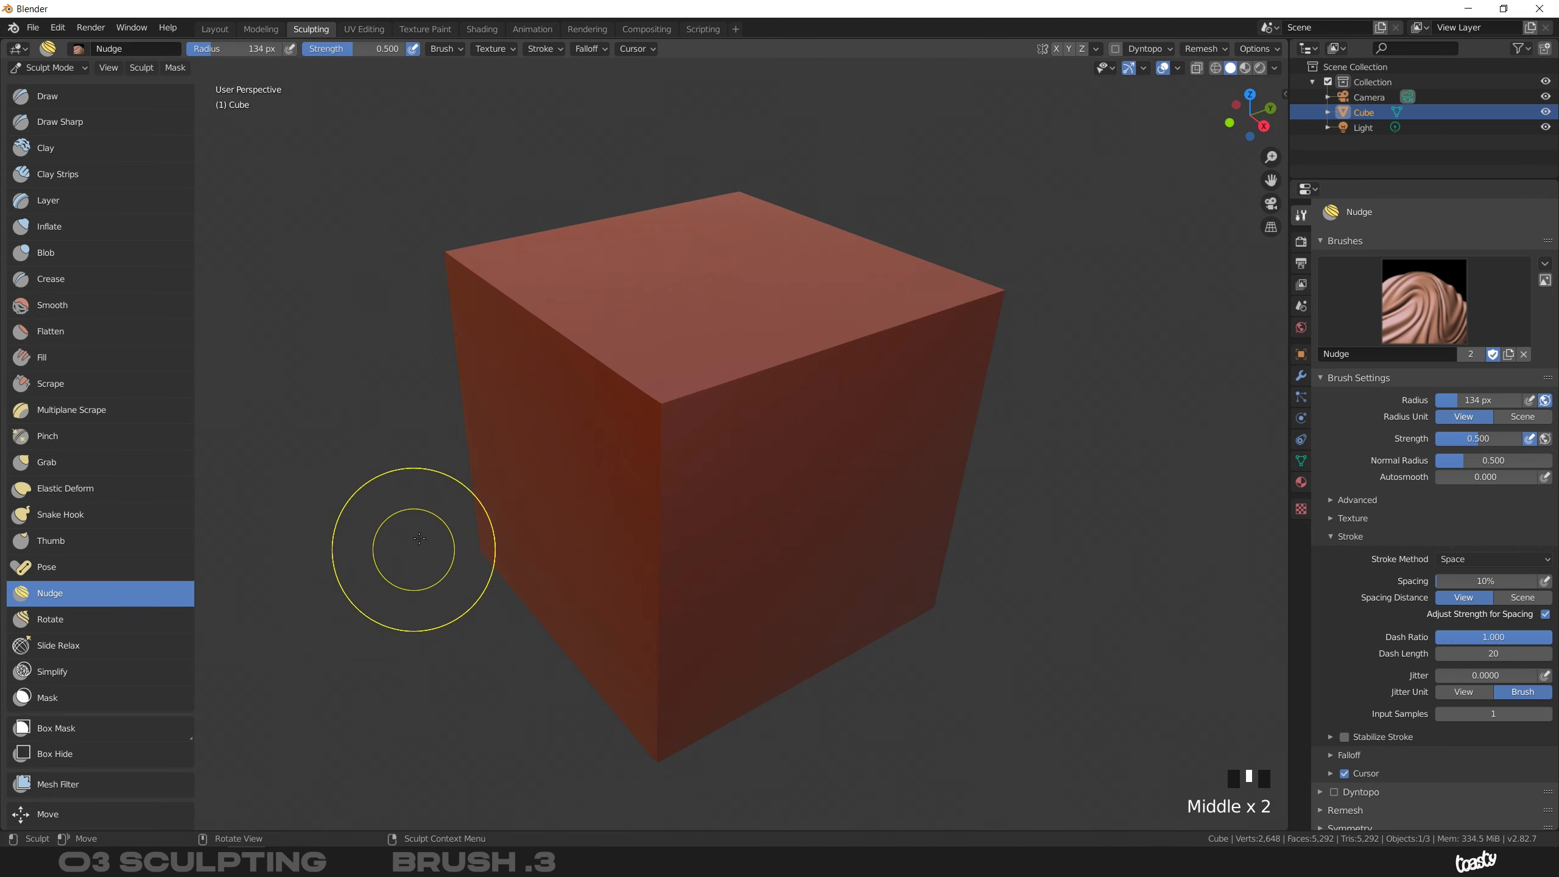
# Switch to the Rotate brush and set its radius to 242 px for the cube's near upper corner
pyautogui.click(73, 624)
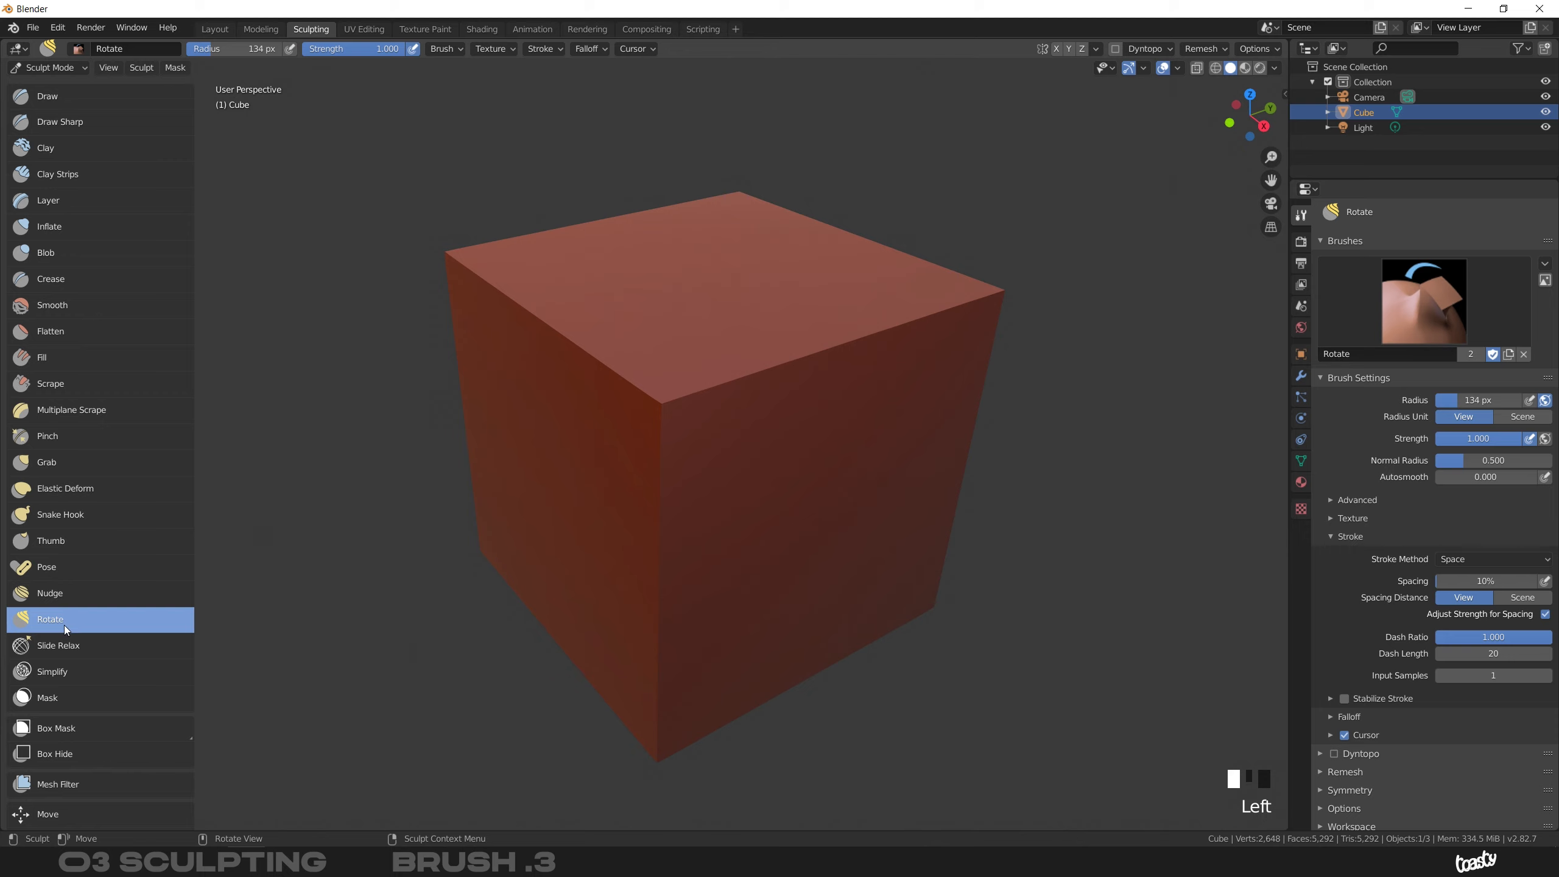
pyautogui.press('f')
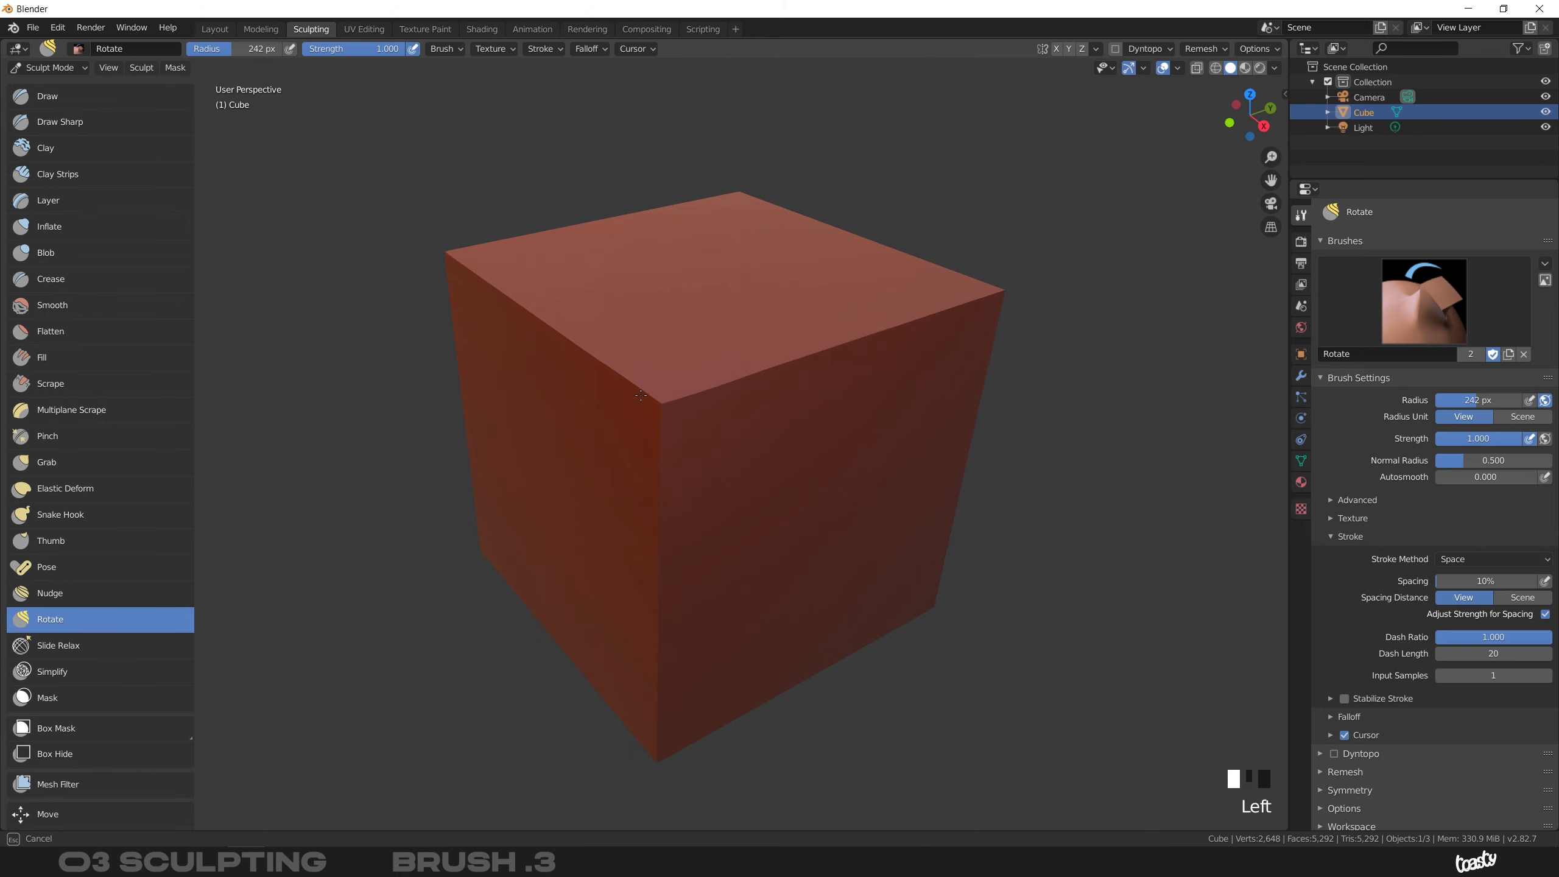